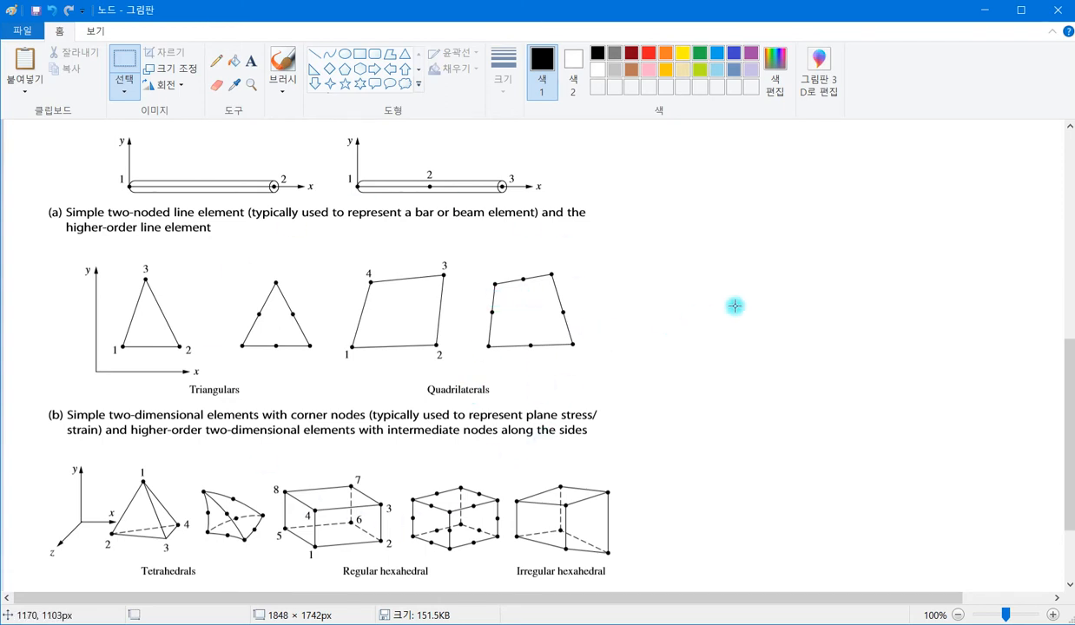
Switch from the Paint node diagram to ANSYS and review the logged commands in the Session Editor.
{"action": "left_click", "coordinate": [985, 10]}
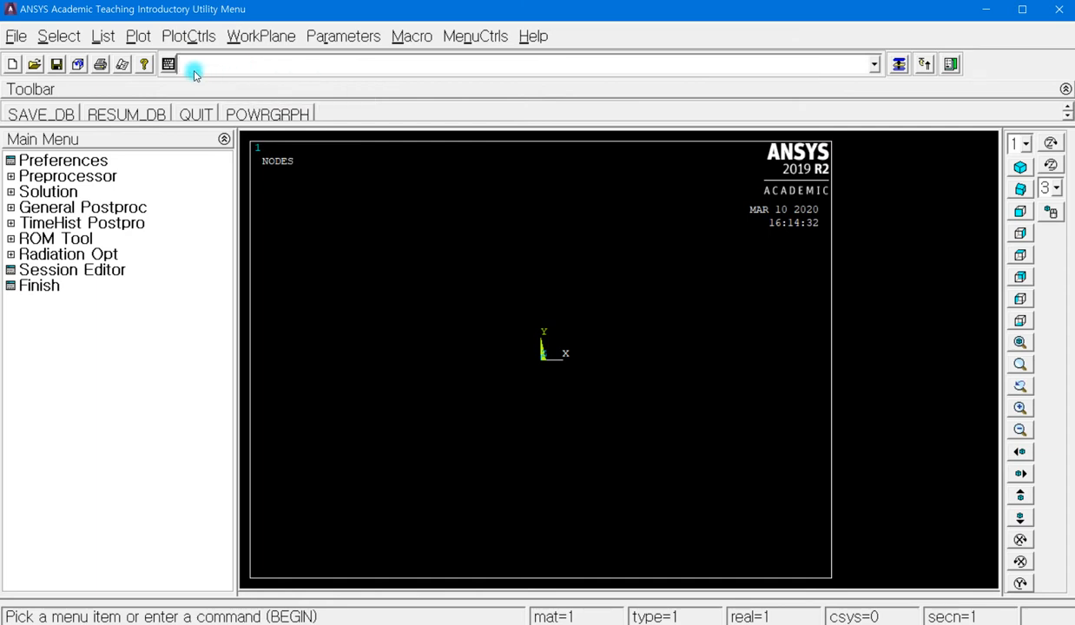
{"action": "left_click", "coordinate": [75, 270]}
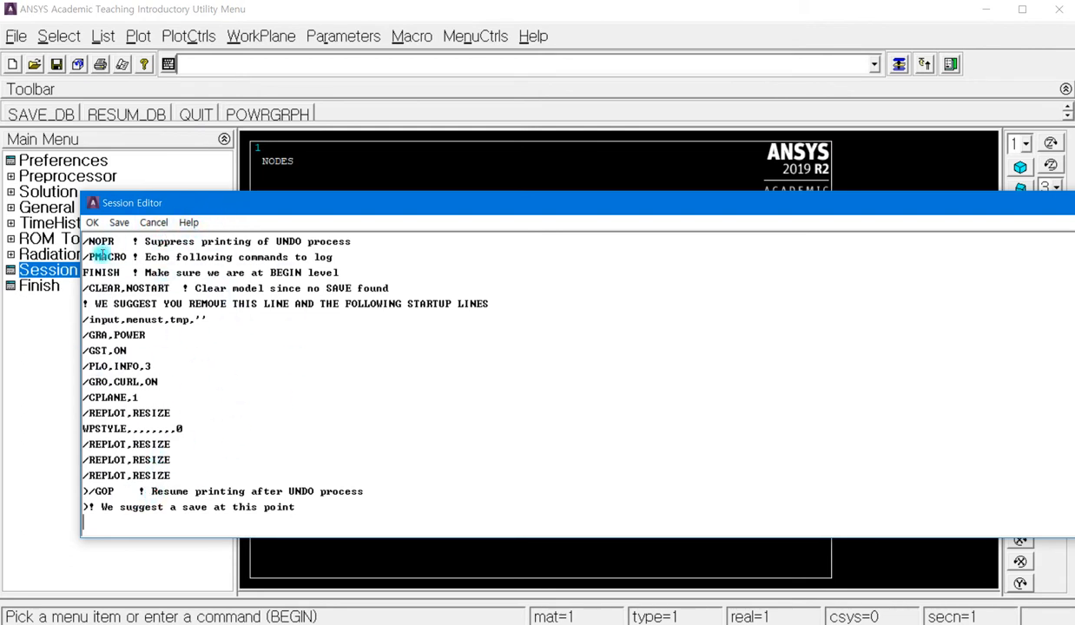
{"action": "left_click_drag", "start_coordinate": [289, 205], "coordinate": [81, 220]}
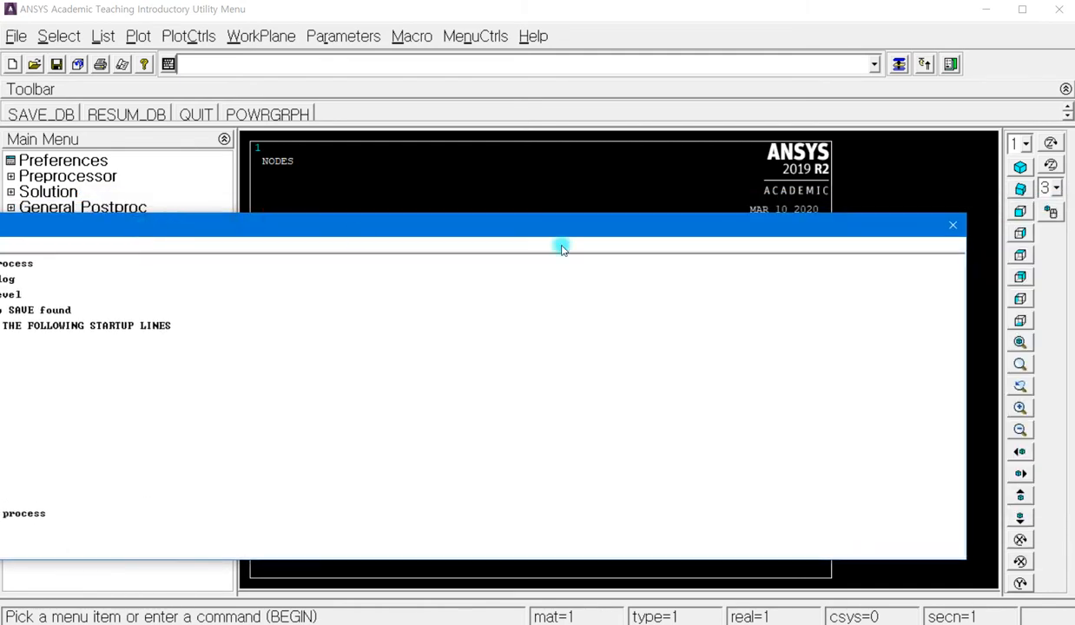
{"action": "left_click", "coordinate": [949, 225]}
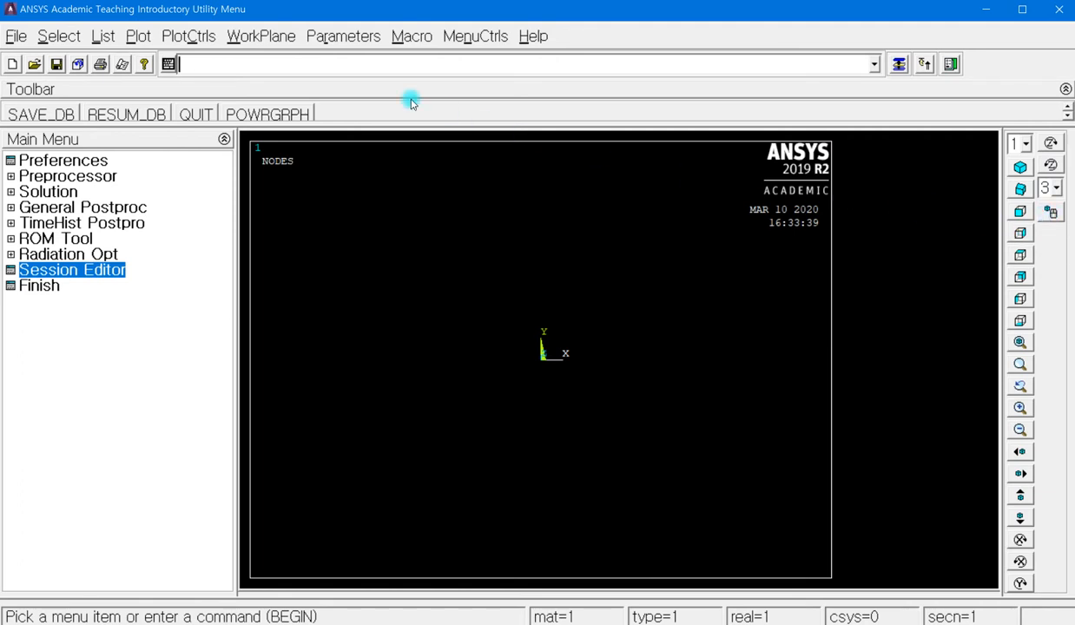
{"action": "left_click", "coordinate": [276, 39]}
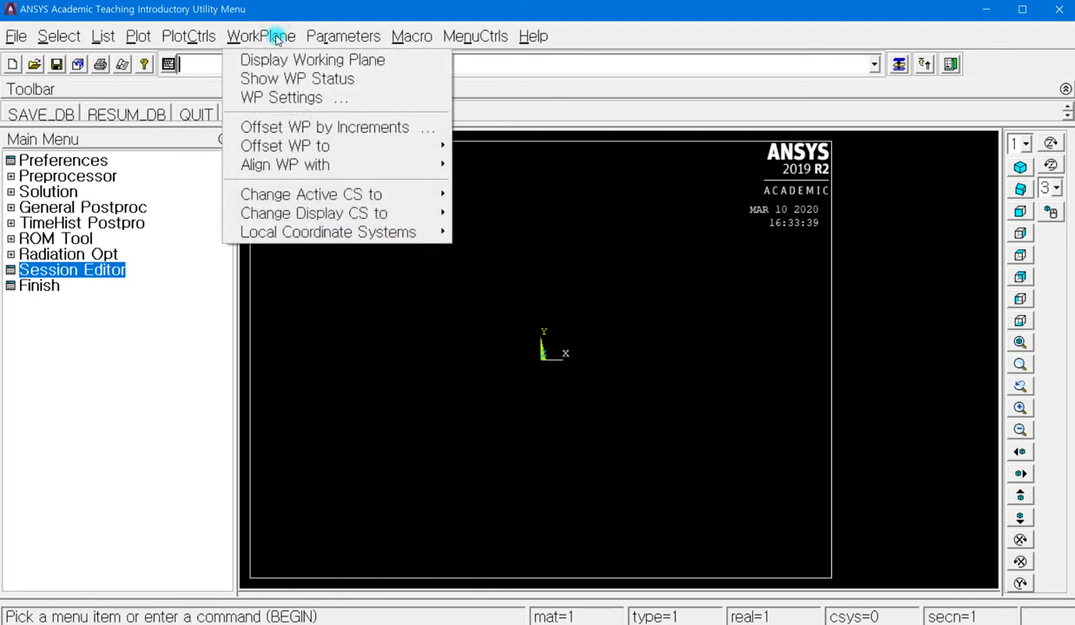
{"action": "left_click", "coordinate": [99, 38]}
{"action": "left_click", "coordinate": [61, 36]}
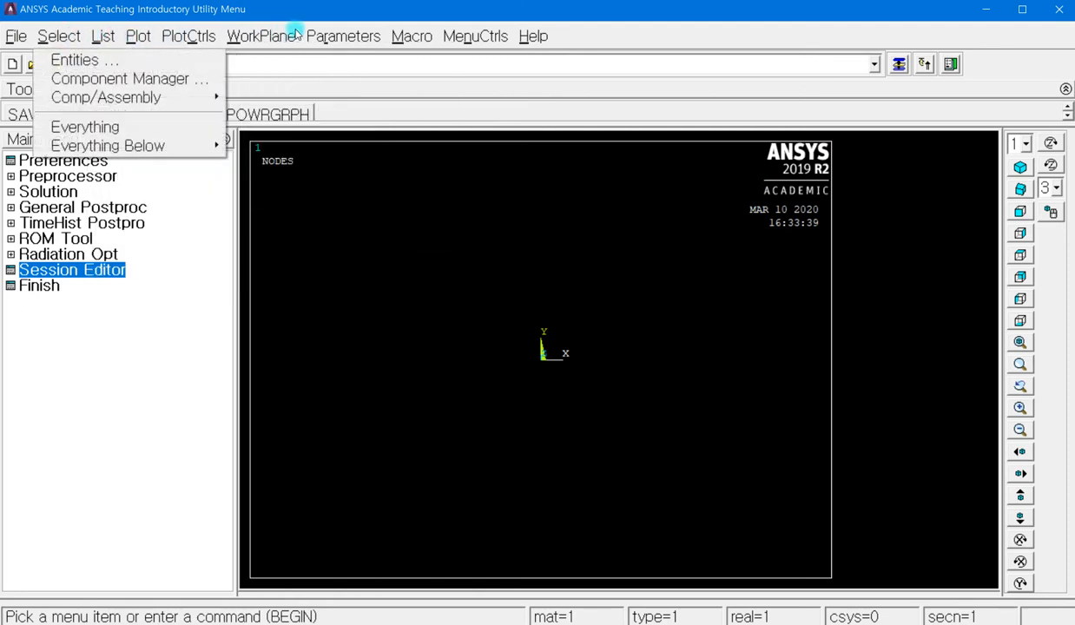
{"action": "left_click", "coordinate": [291, 35]}
{"action": "left_click", "coordinate": [295, 35]}
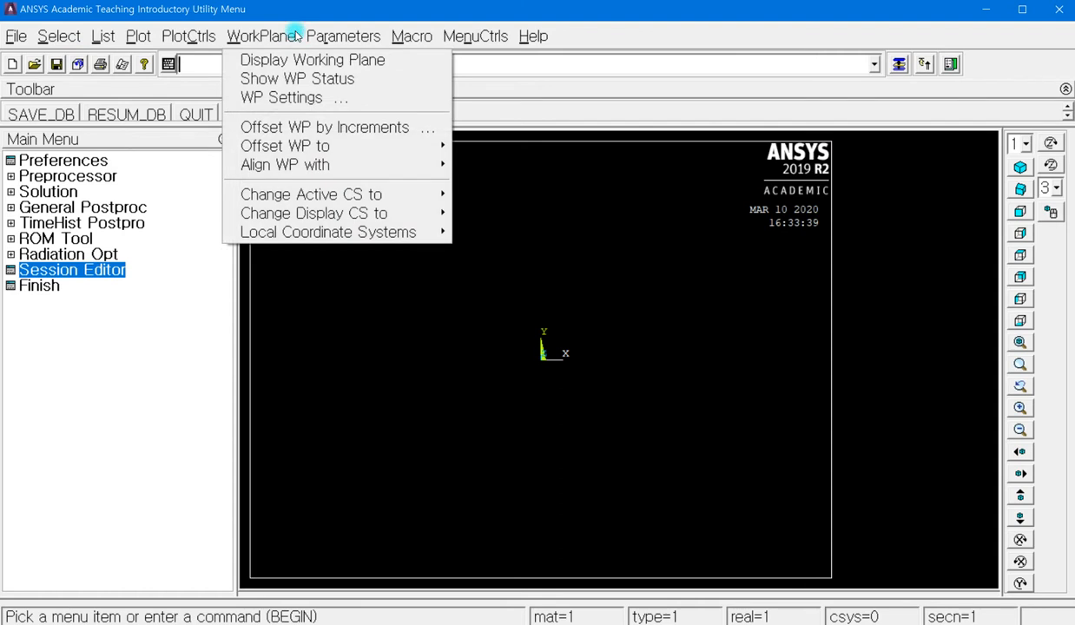
Look over the Pan-Zoom-Rotate view controls and close them.
{"action": "mouse_move", "coordinate": [204, 37]}
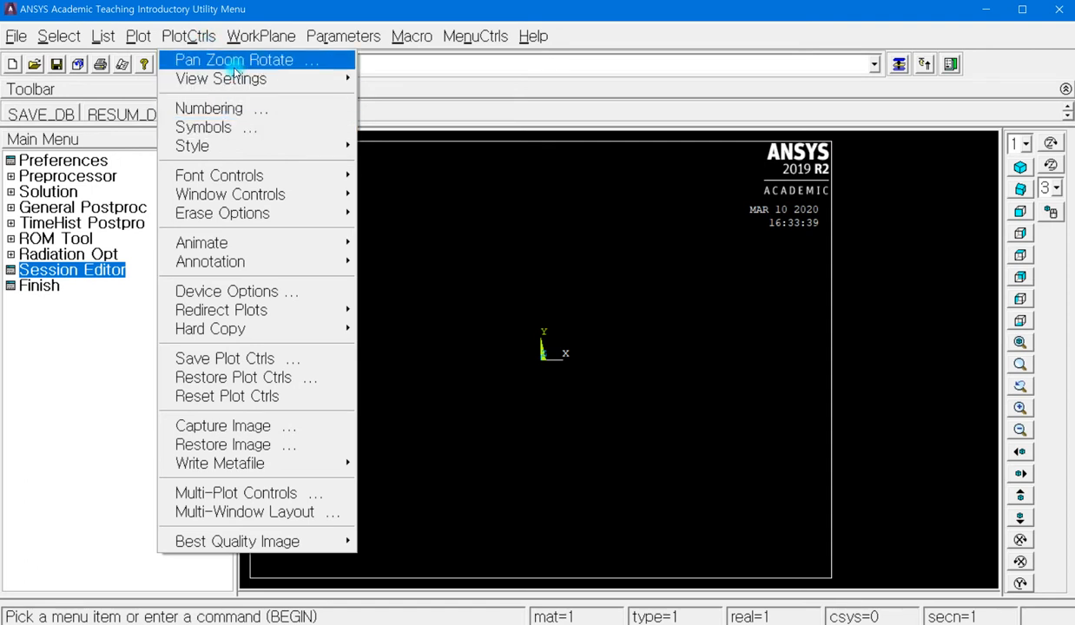
{"action": "left_click", "coordinate": [285, 65]}
{"action": "left_click_drag", "start_coordinate": [954, 144], "coordinate": [627, 87]}
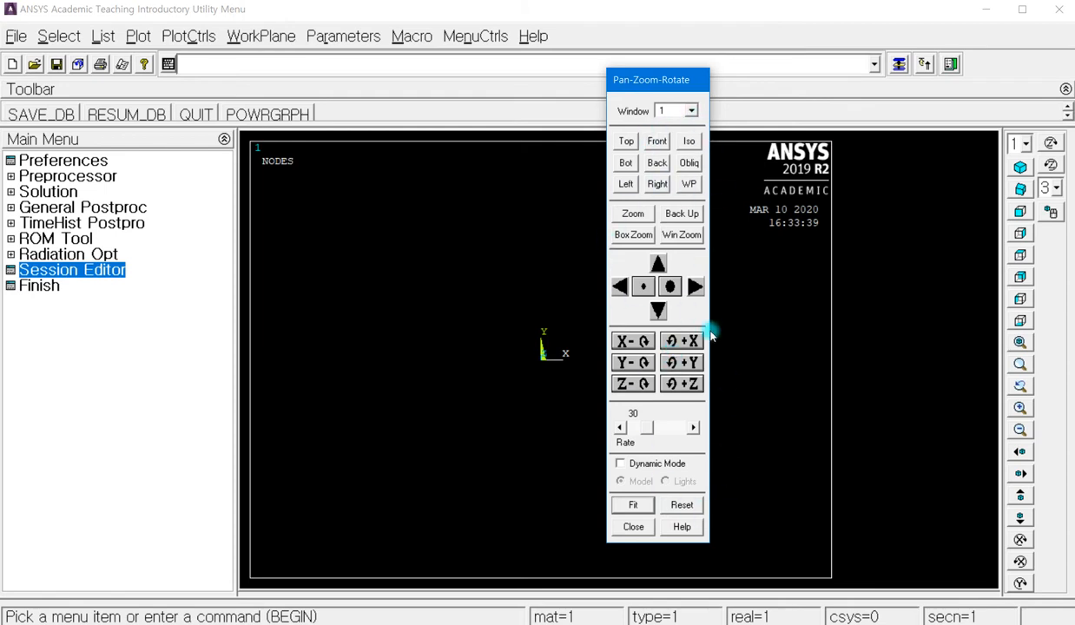
{"action": "left_click", "coordinate": [633, 526]}
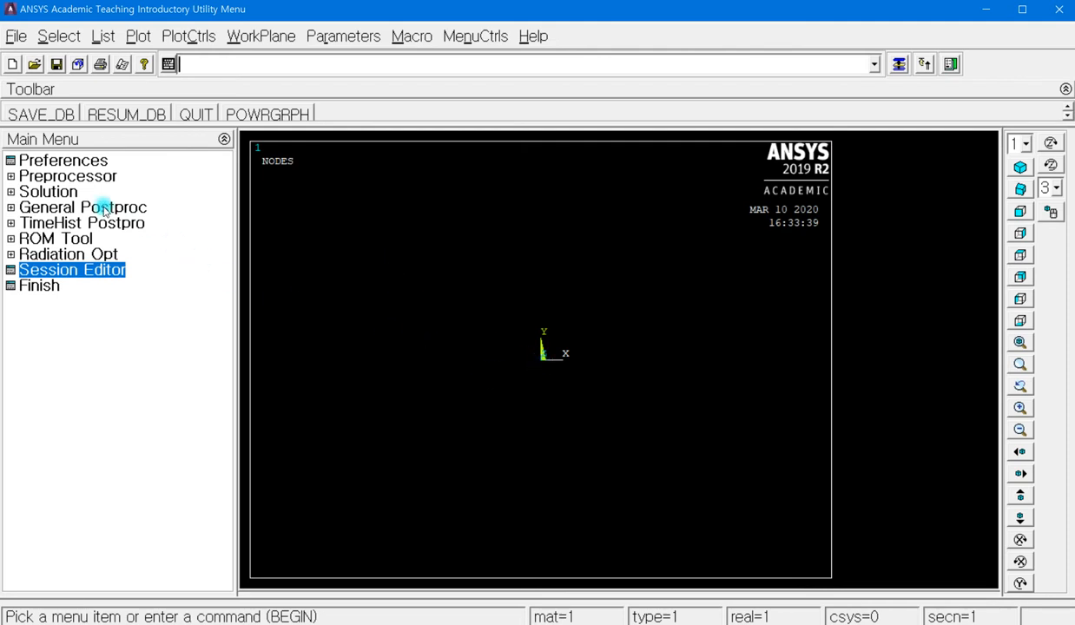
Set the GUI filtering preferences to show only the Structural discipline.
{"action": "left_click", "coordinate": [67, 162]}
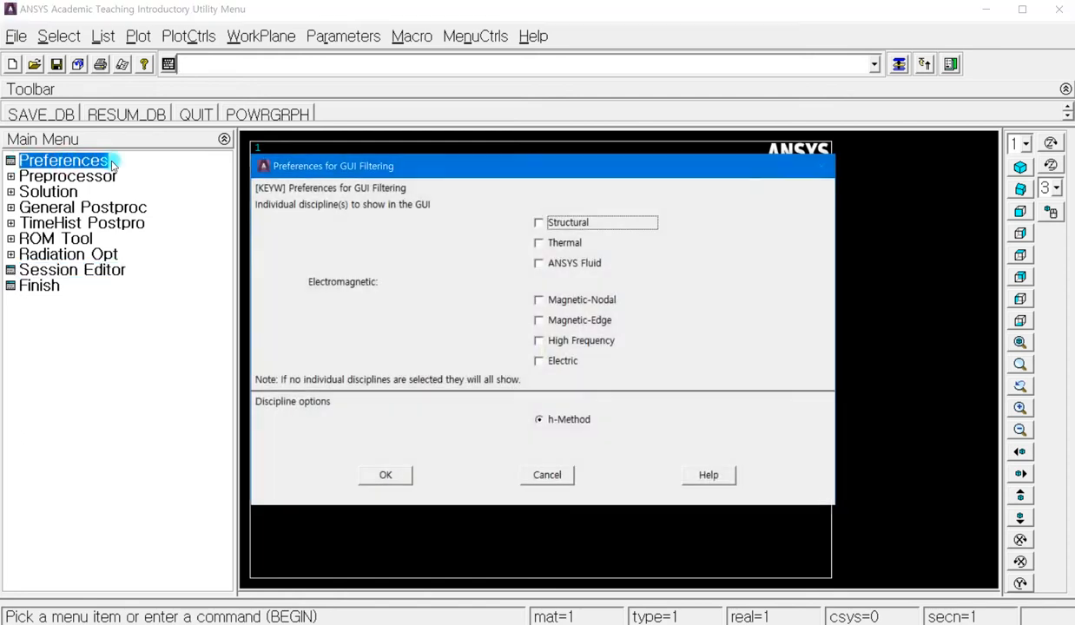
{"action": "left_click_drag", "start_coordinate": [334, 165], "coordinate": [355, 93]}
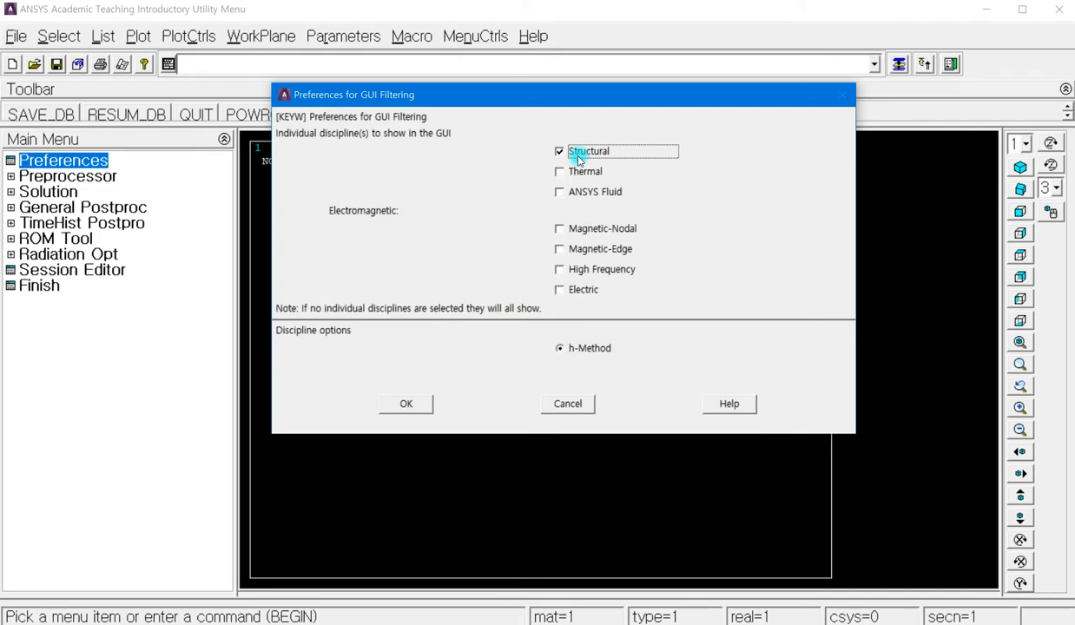
{"action": "left_click", "coordinate": [404, 404]}
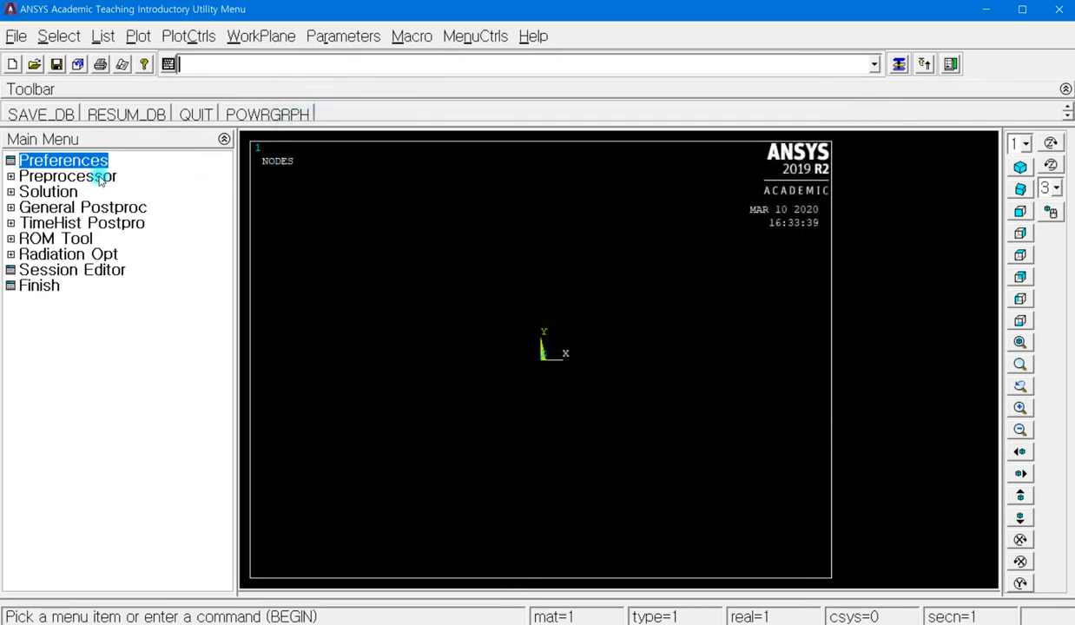
Define element type 1 in the preprocessor as the structural Beam "2 node 188" from the element library.
{"action": "left_click", "coordinate": [68, 177]}
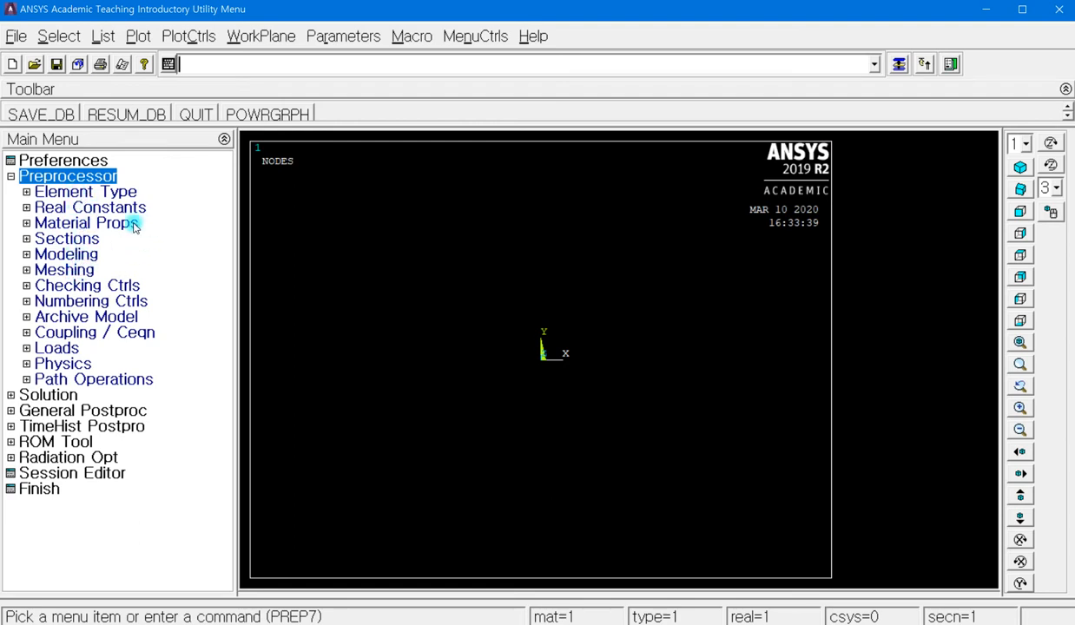
{"action": "left_click", "coordinate": [85, 194]}
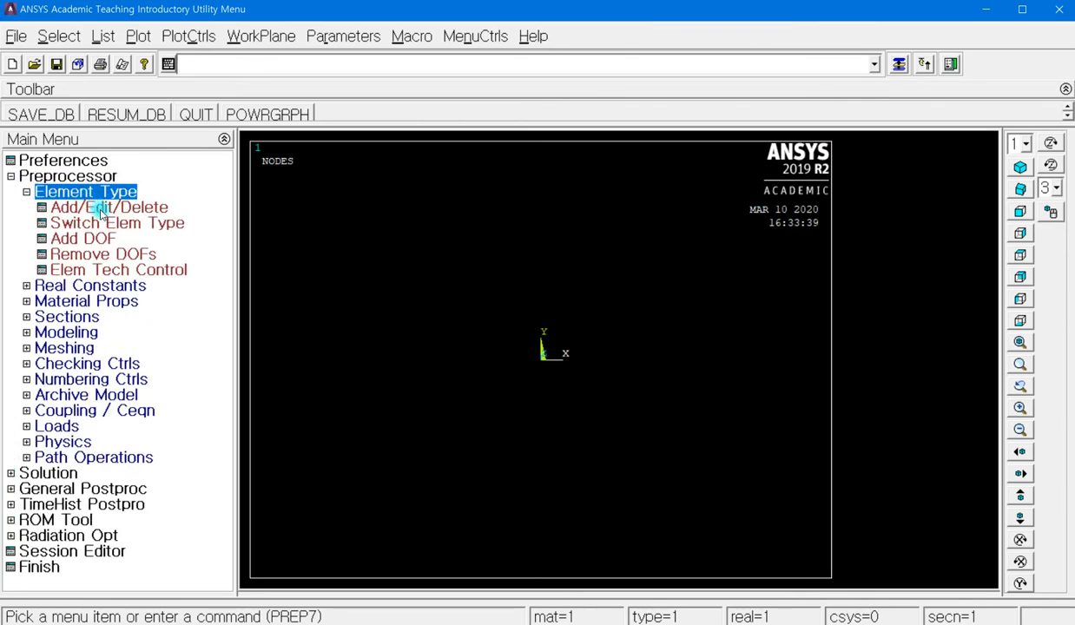
{"action": "left_click", "coordinate": [109, 209]}
{"action": "left_click_drag", "start_coordinate": [295, 87], "coordinate": [546, 88]}
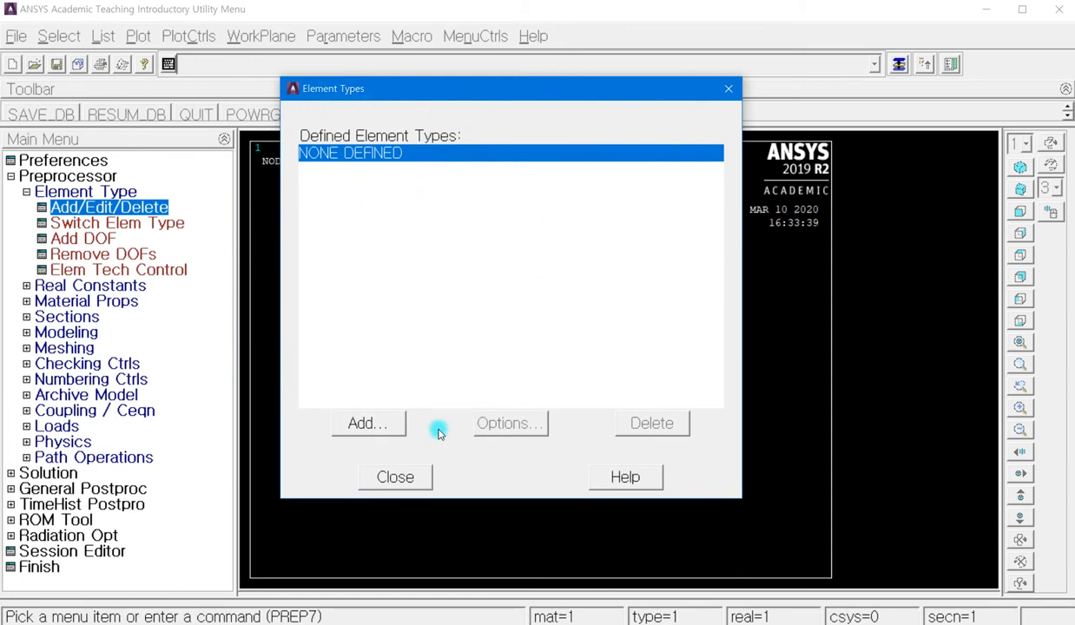
{"action": "left_click", "coordinate": [379, 421]}
{"action": "left_click_drag", "start_coordinate": [496, 224], "coordinate": [443, 112]}
{"action": "mouse_move", "coordinate": [607, 184]}
{"action": "left_mouse_down"}
{"action": "mouse_move", "coordinate": [609, 227]}
{"action": "mouse_move", "coordinate": [597, 172]}
{"action": "left_mouse_up"}
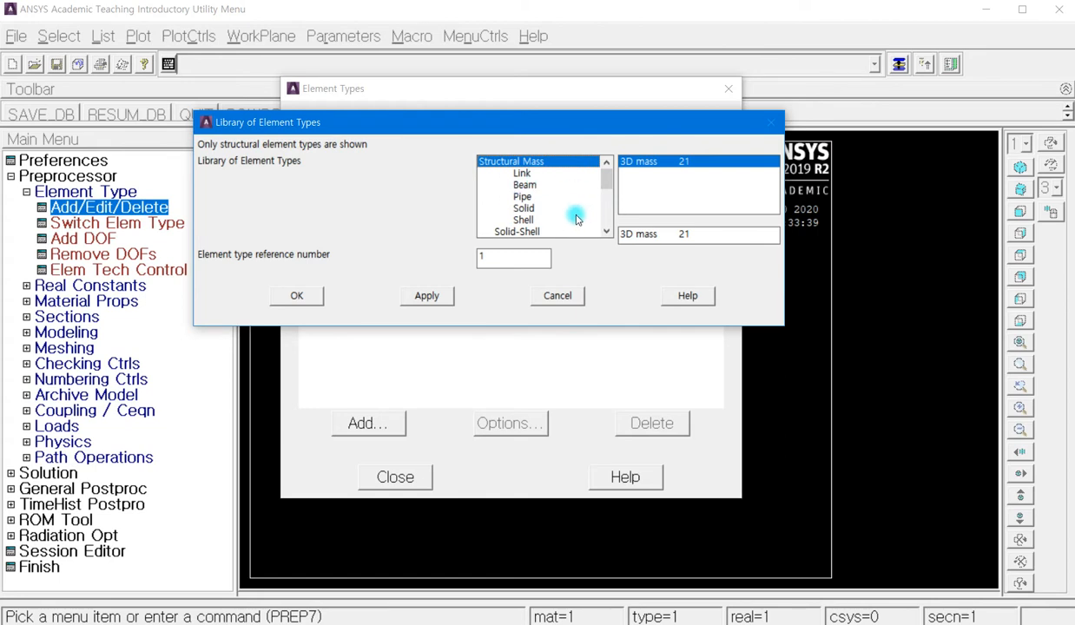
{"action": "left_click", "coordinate": [539, 186]}
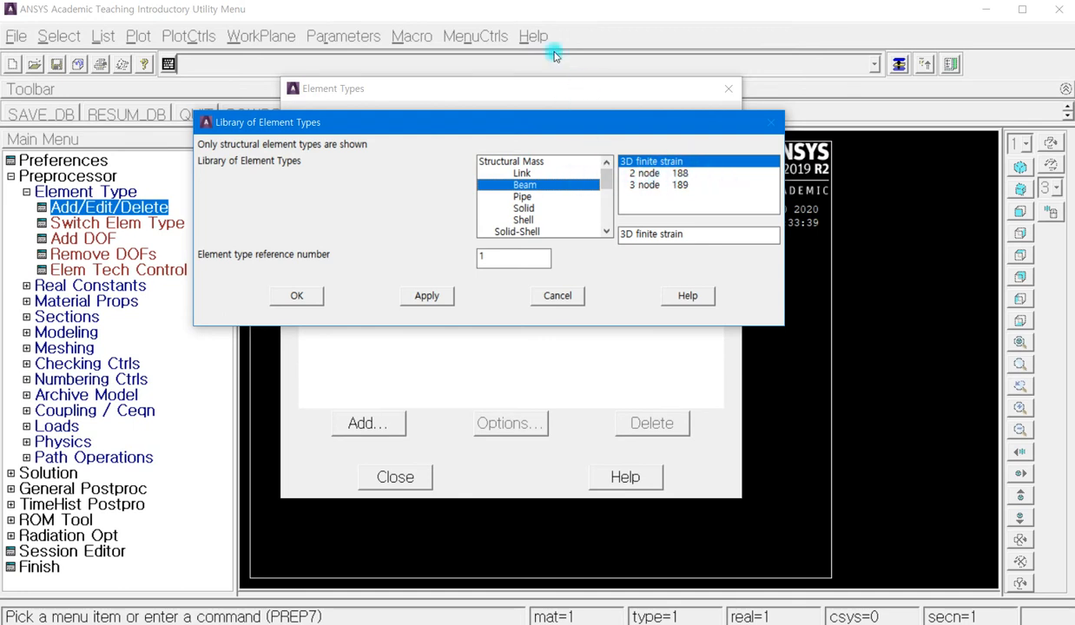
{"action": "left_click", "coordinate": [667, 185]}
{"action": "left_click", "coordinate": [646, 172]}
{"action": "left_click", "coordinate": [423, 303]}
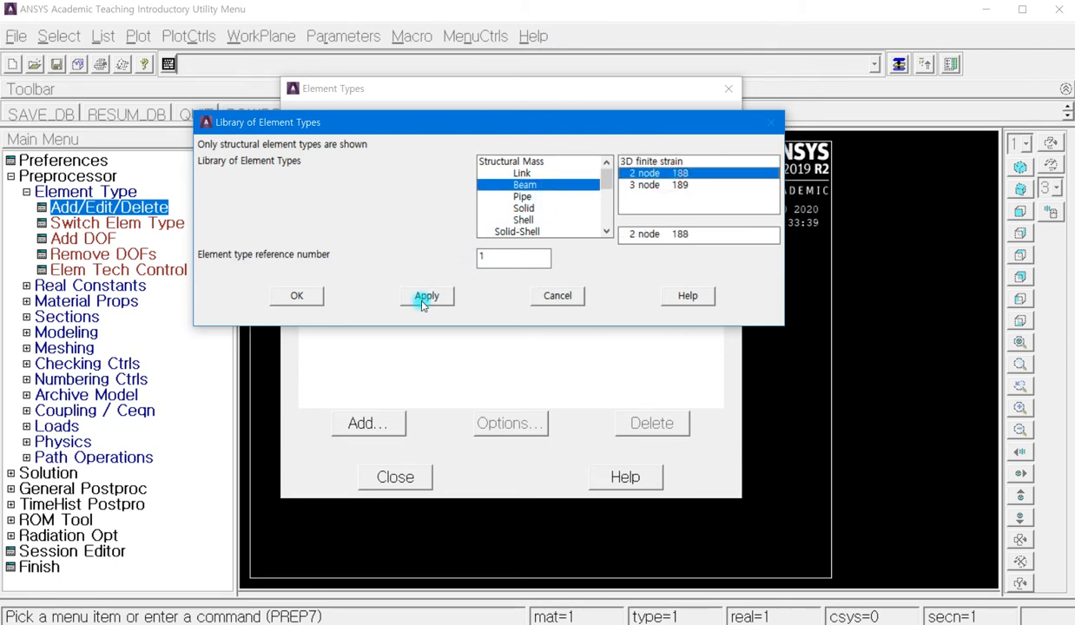
{"action": "left_click", "coordinate": [304, 297]}
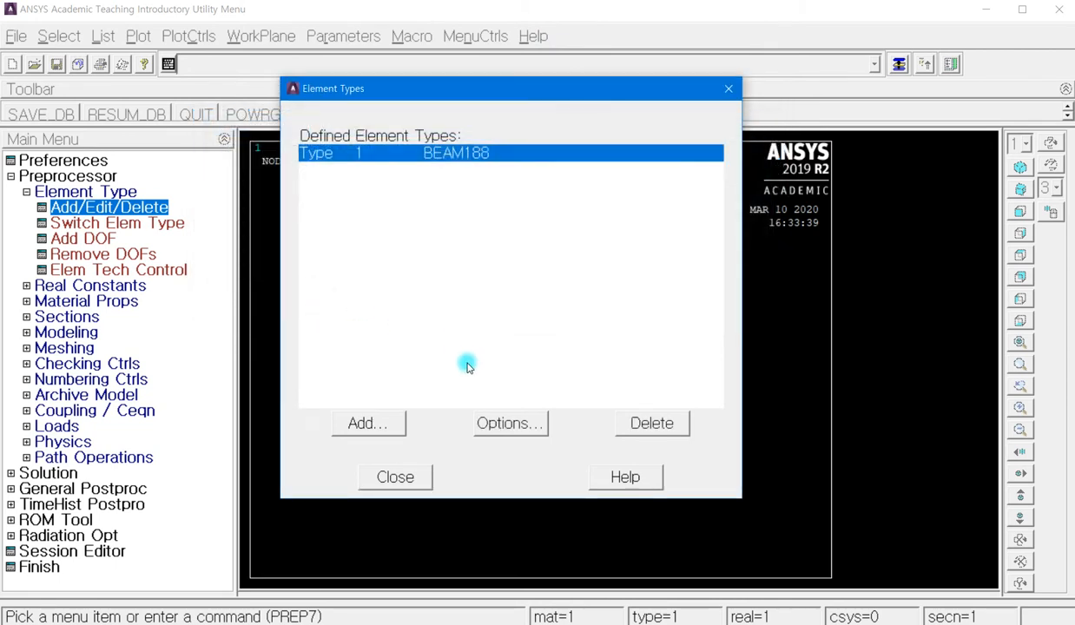
{"action": "left_click", "coordinate": [427, 475]}
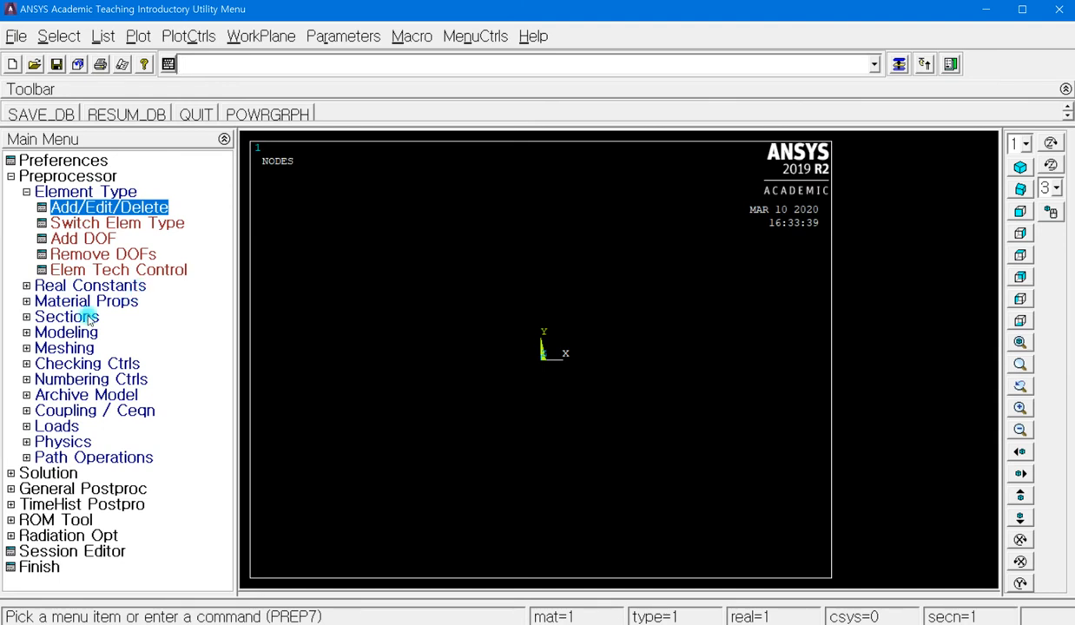
Set the material library's working units to SI (MKS).
{"action": "left_click", "coordinate": [41, 303]}
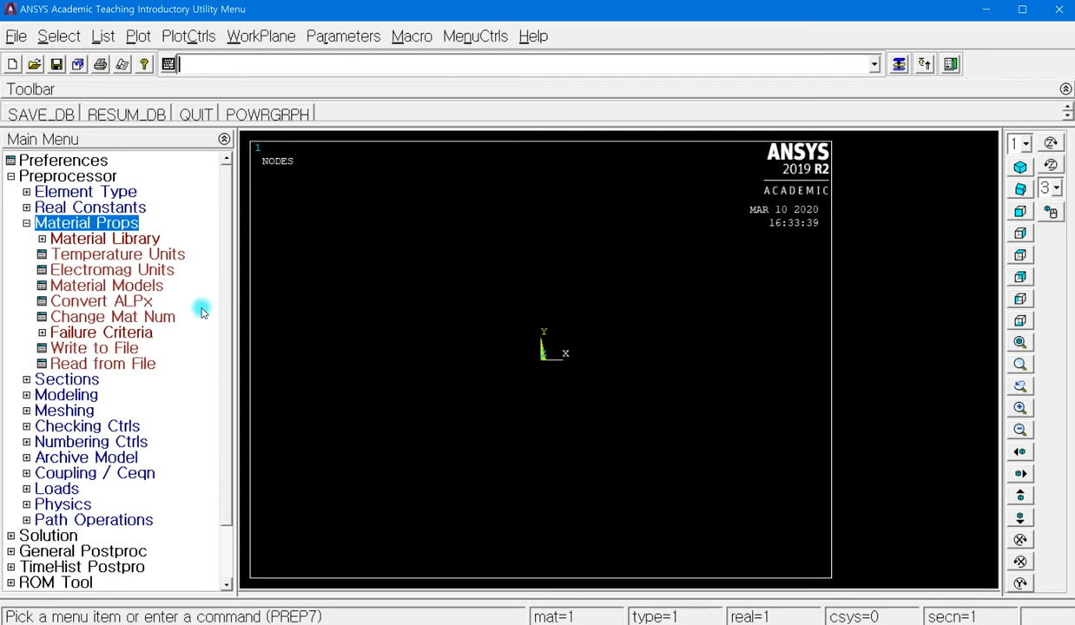
{"action": "left_click", "coordinate": [74, 243]}
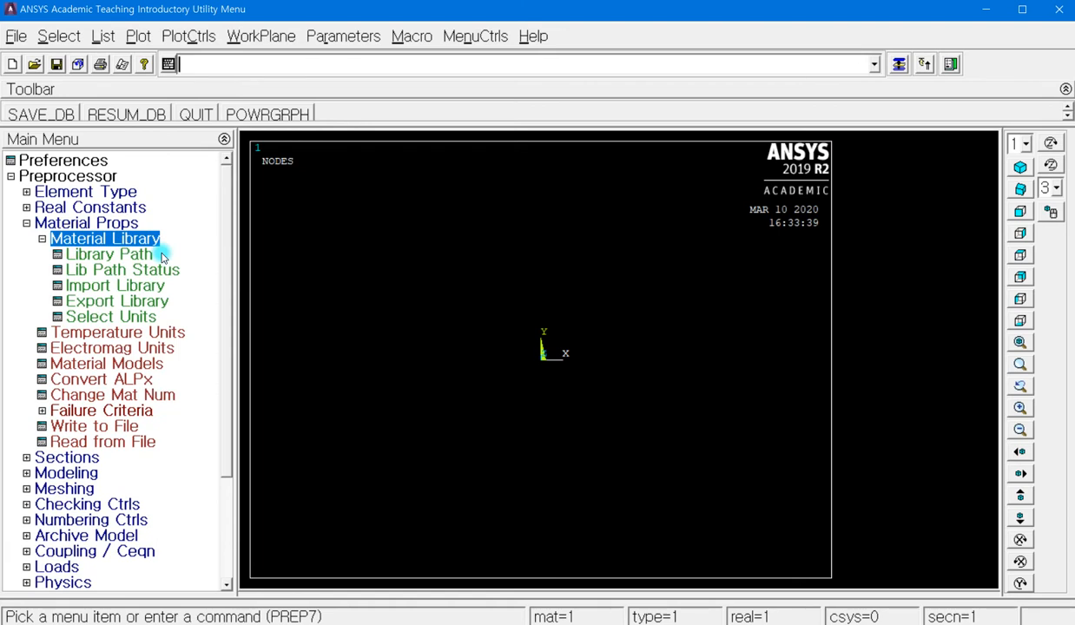
{"action": "left_click", "coordinate": [132, 318]}
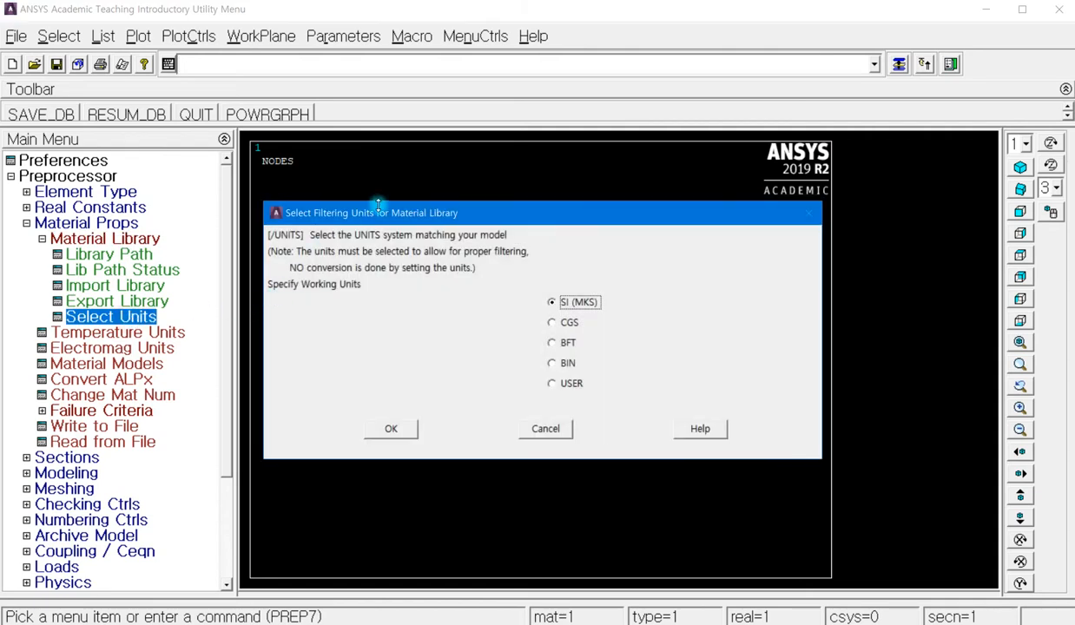
{"action": "left_click_drag", "start_coordinate": [405, 221], "coordinate": [401, 147]}
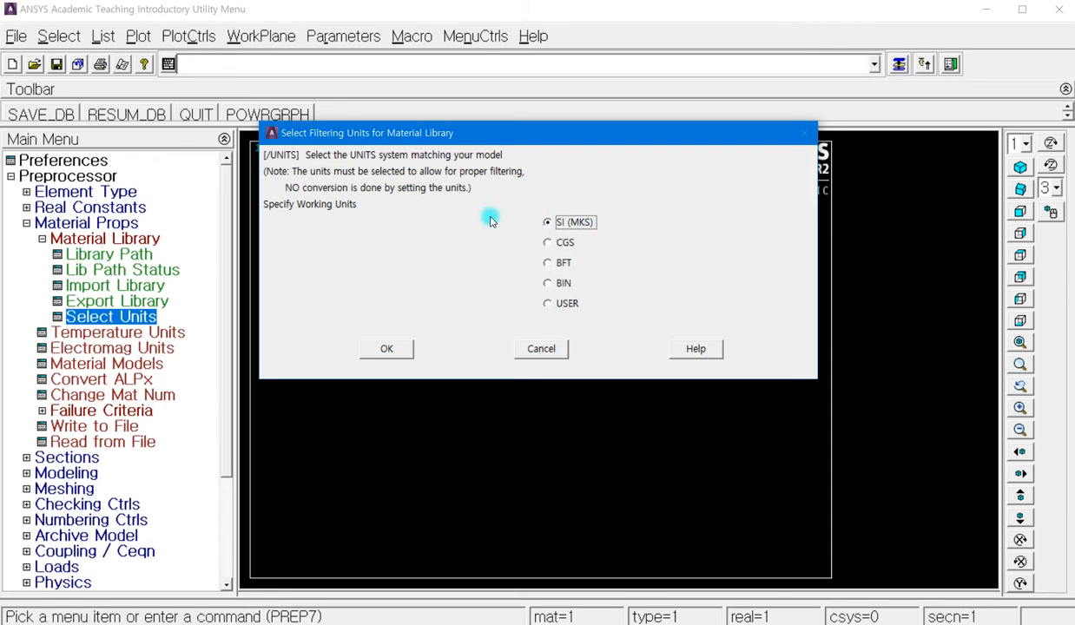
{"action": "left_click", "coordinate": [386, 348]}
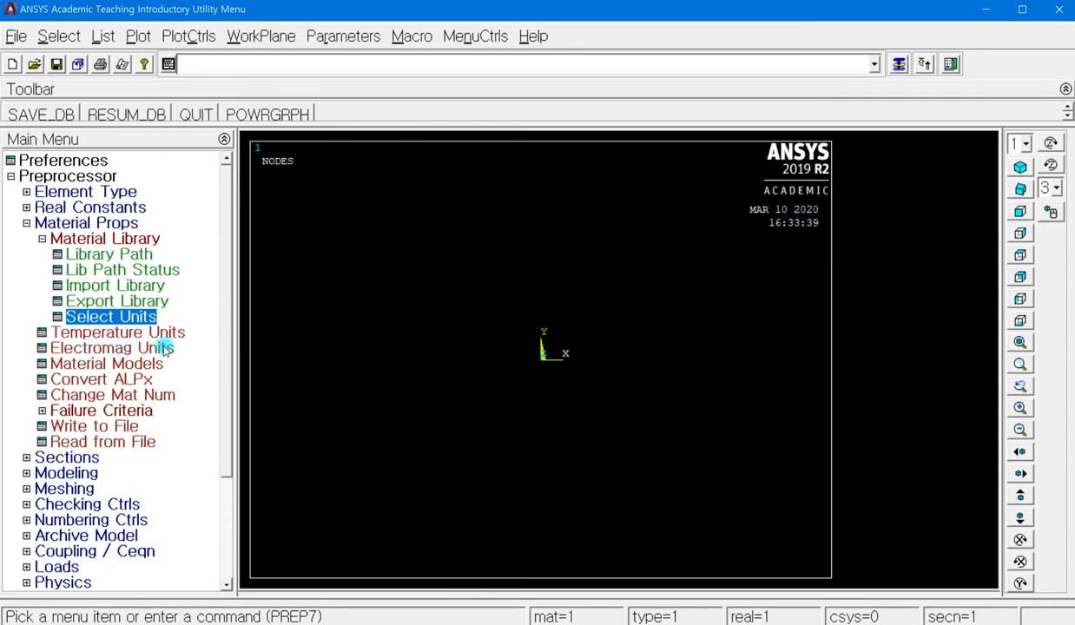
Open the structural linear elastic isotropic properties for Material Model Number 1.
{"action": "left_click", "coordinate": [74, 365]}
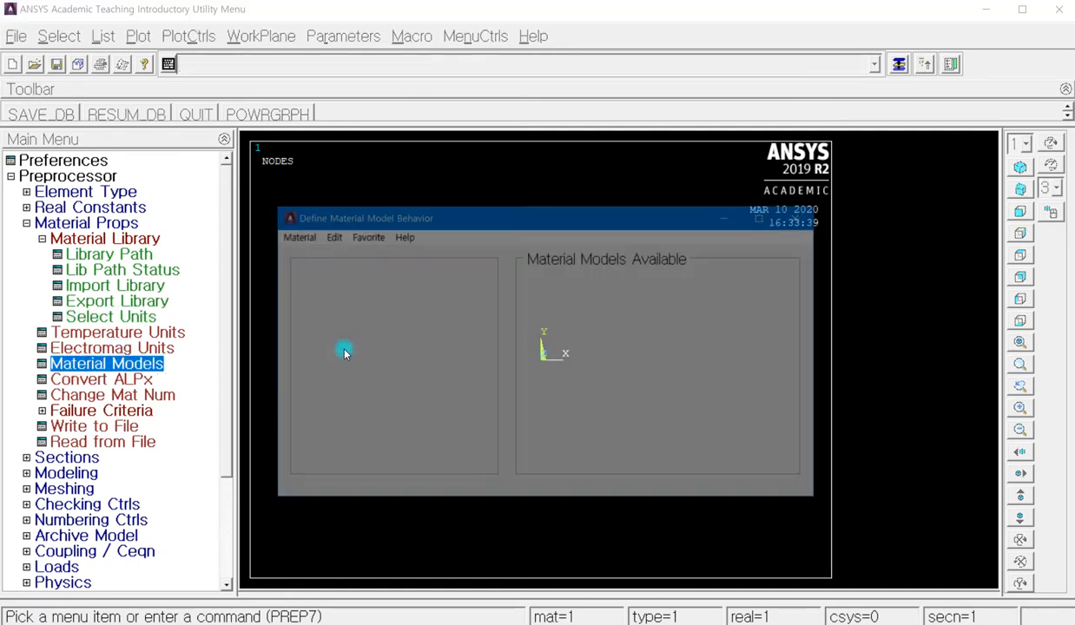
{"action": "left_click", "coordinate": [446, 218]}
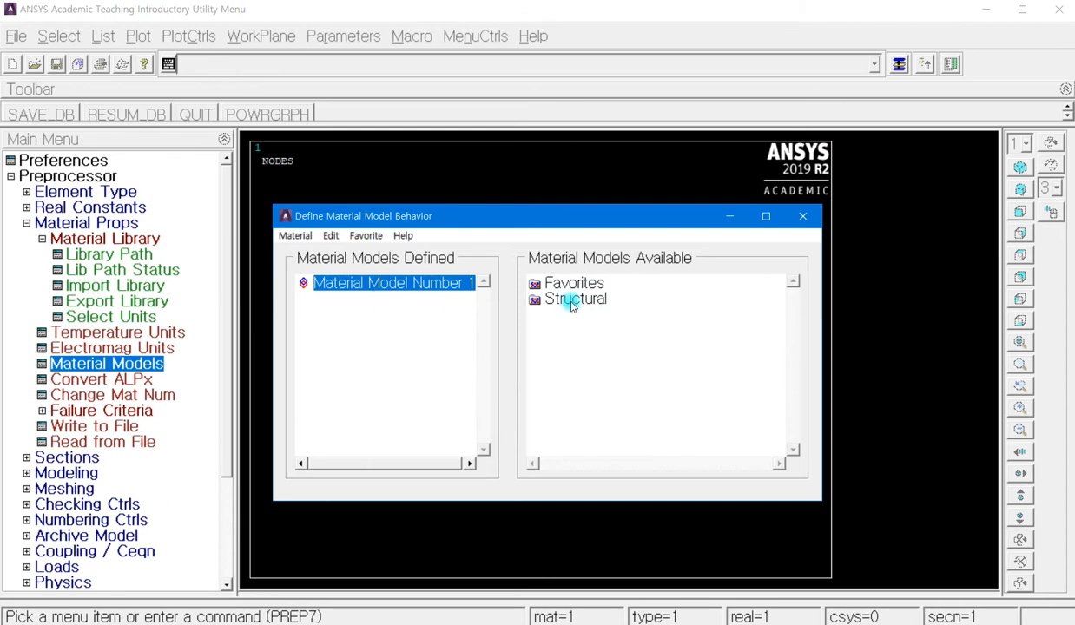
{"action": "double_click", "coordinate": [572, 304]}
{"action": "double_click", "coordinate": [588, 314]}
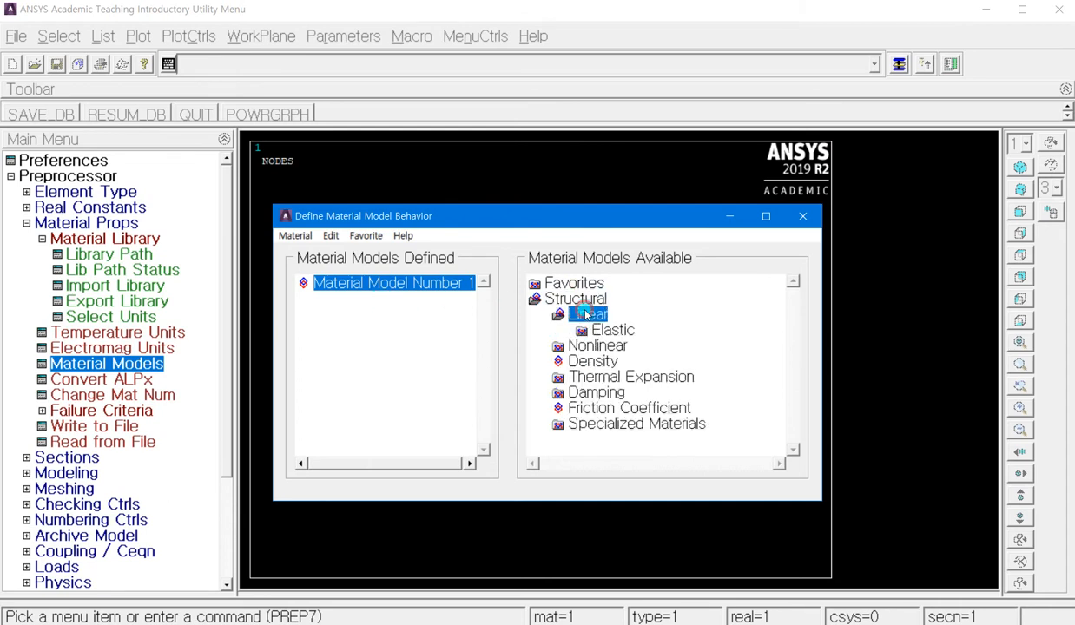
{"action": "double_click", "coordinate": [618, 333]}
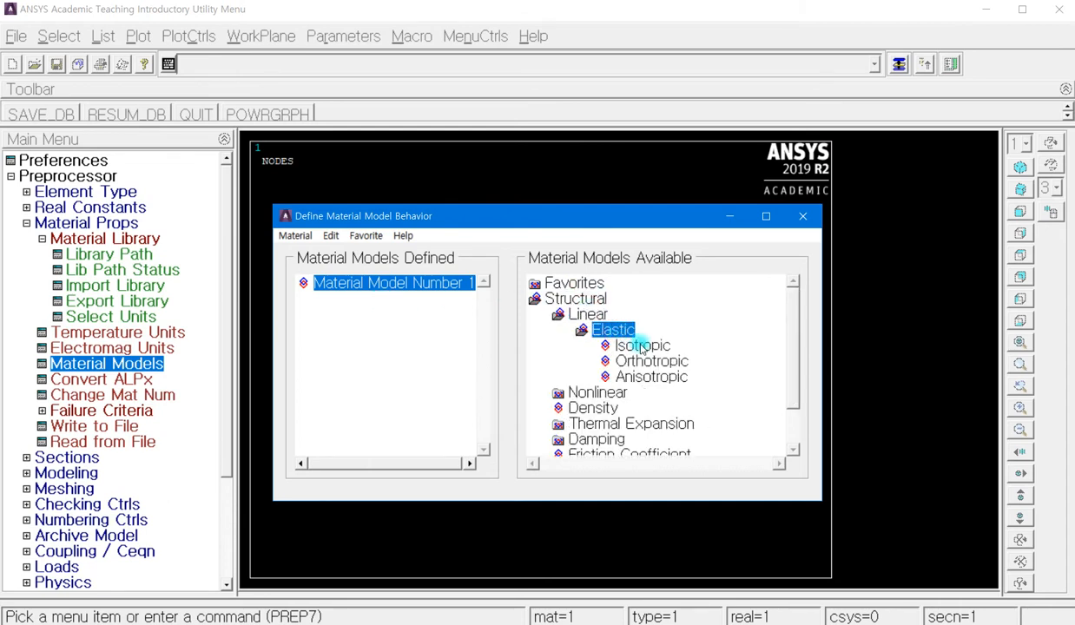
{"action": "double_click", "coordinate": [643, 345]}
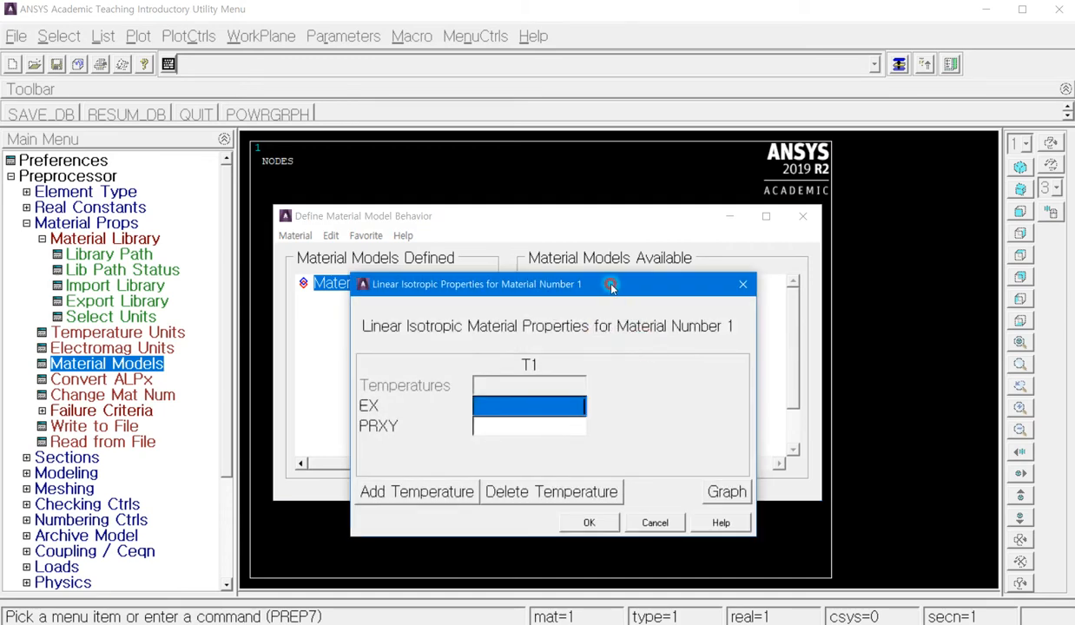
{"action": "left_click_drag", "start_coordinate": [632, 224], "coordinate": [598, 158]}
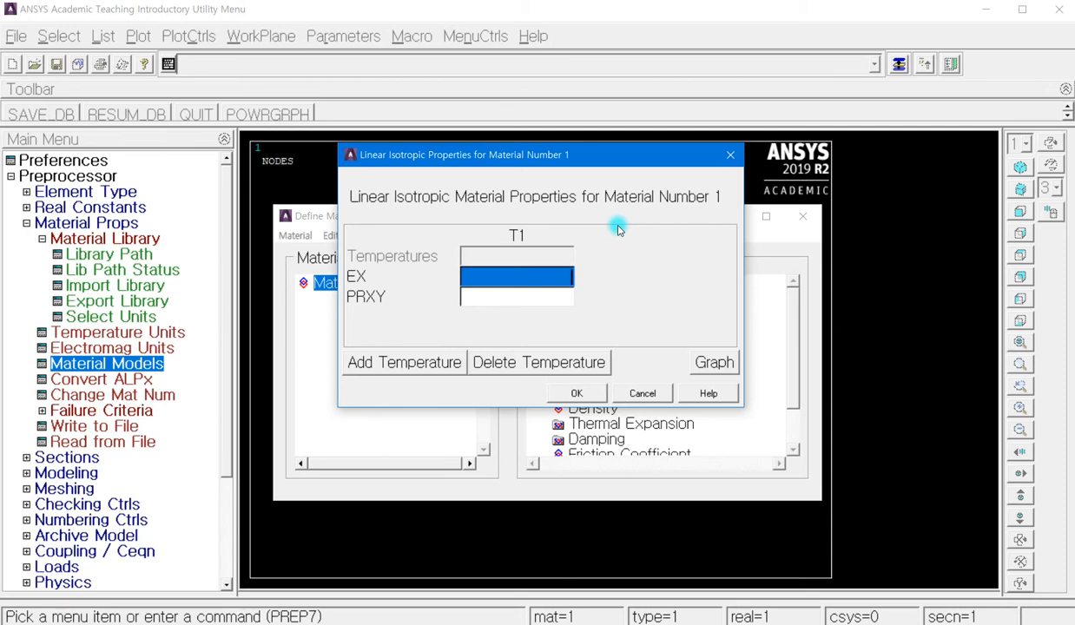
Switch to MatWeb in the browser and list the materials in the Metal Matrix Composite category under Metal.
{"action": "key", "text": "alt+Tab"}
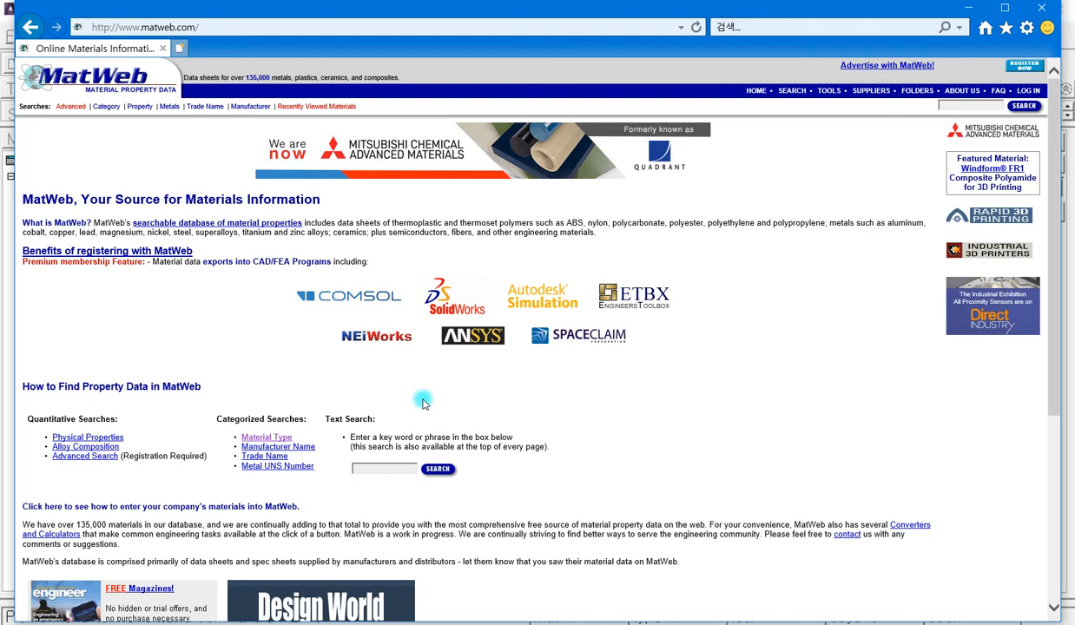
{"action": "left_click", "coordinate": [276, 441]}
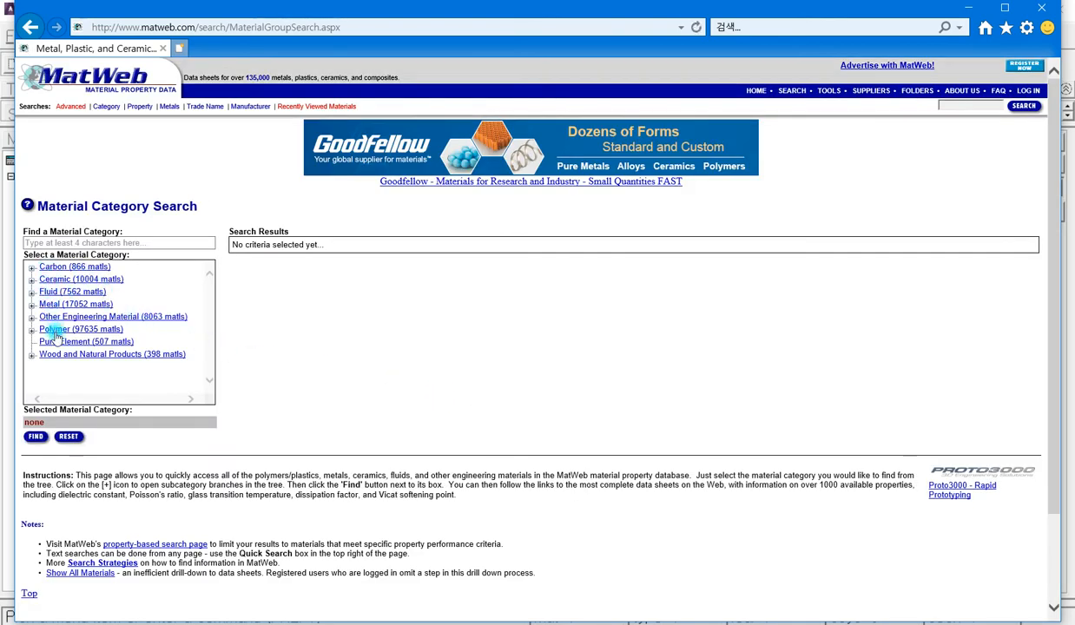
{"action": "left_click", "coordinate": [32, 305]}
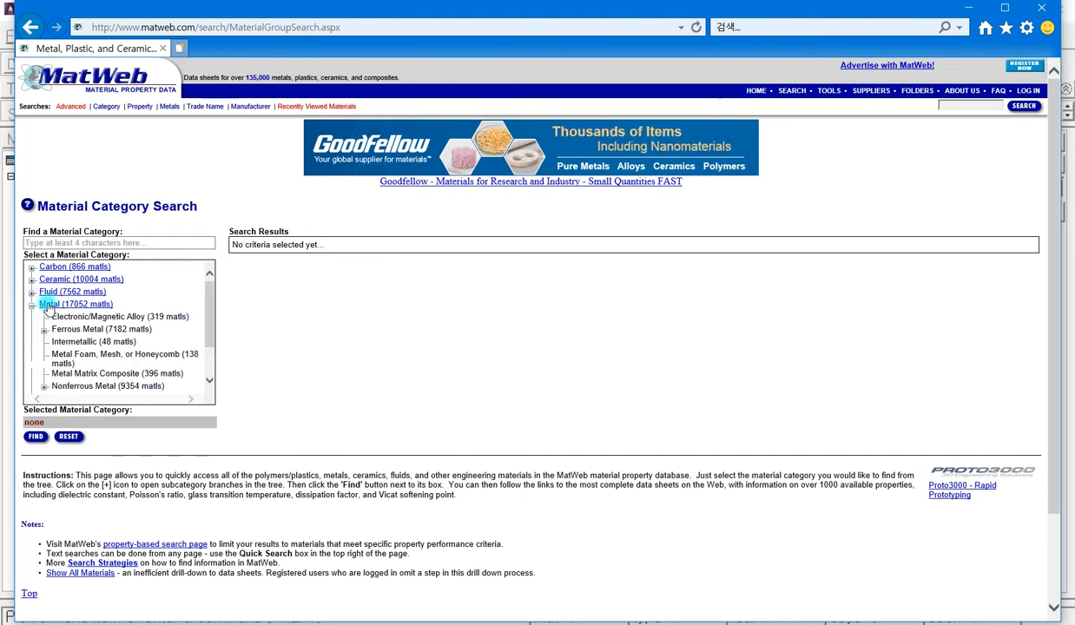
{"action": "left_click", "coordinate": [90, 333]}
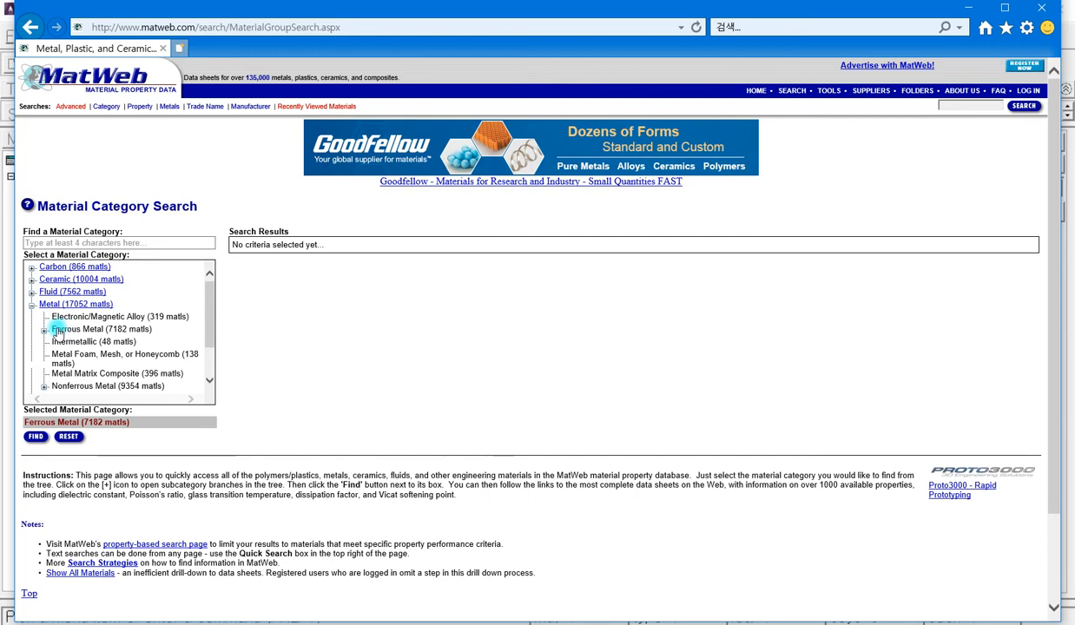
{"action": "scroll", "coordinate": [95, 343], "scroll_direction": "down", "scroll_amount": 1}
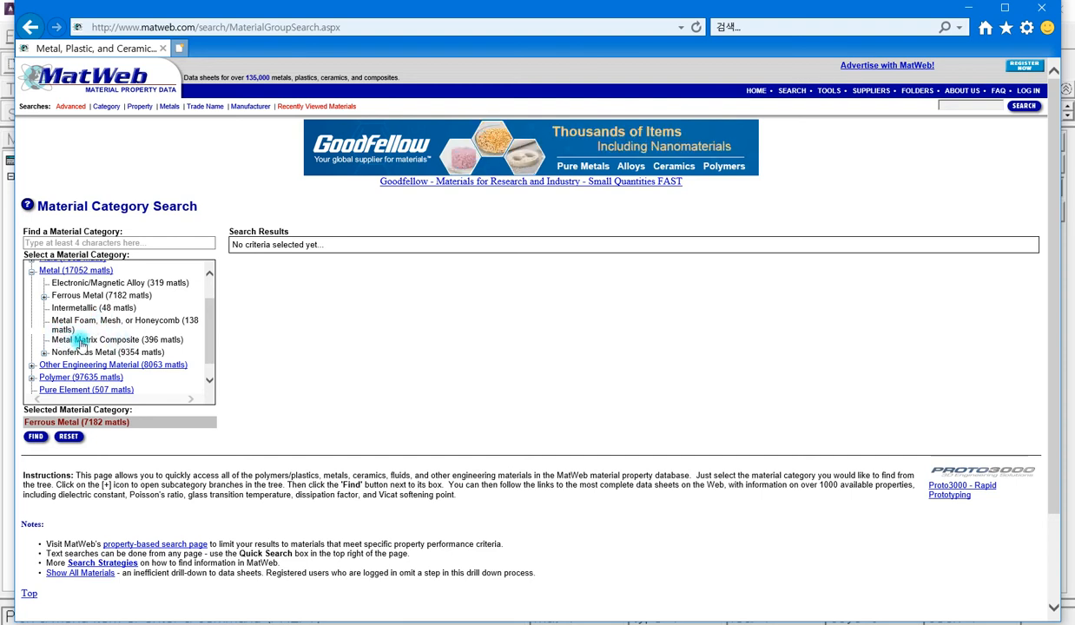
{"action": "left_click", "coordinate": [79, 341]}
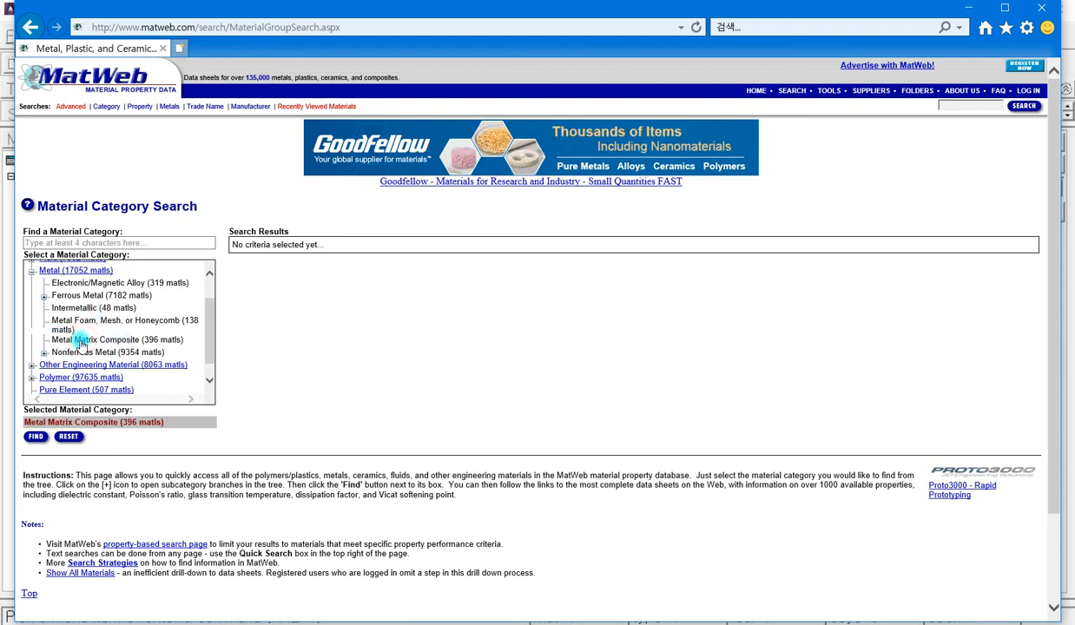
{"action": "left_click", "coordinate": [36, 439]}
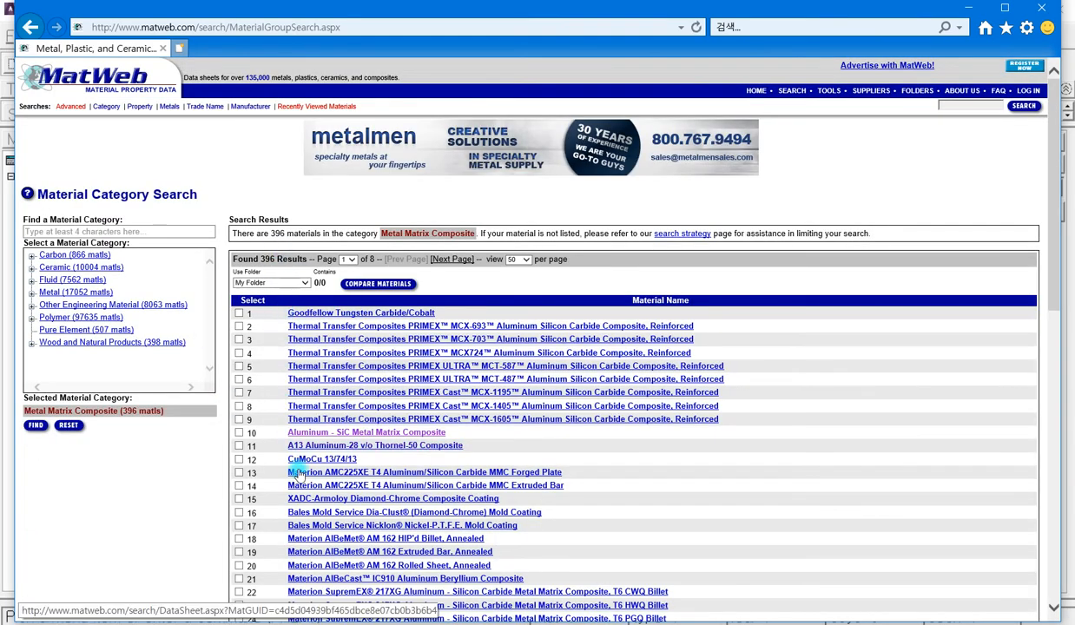
Look through the category's material list and open the data sheet for Aluminum - SiC Metal Matrix Composite.
{"action": "scroll", "coordinate": [428, 438], "scroll_direction": "down", "scroll_amount": 4}
{"action": "scroll", "coordinate": [430, 408], "scroll_direction": "up", "scroll_amount": 4}
{"action": "scroll", "coordinate": [431, 408], "scroll_direction": "down", "scroll_amount": 6}
{"action": "scroll", "coordinate": [474, 402], "scroll_direction": "up", "scroll_amount": 6}
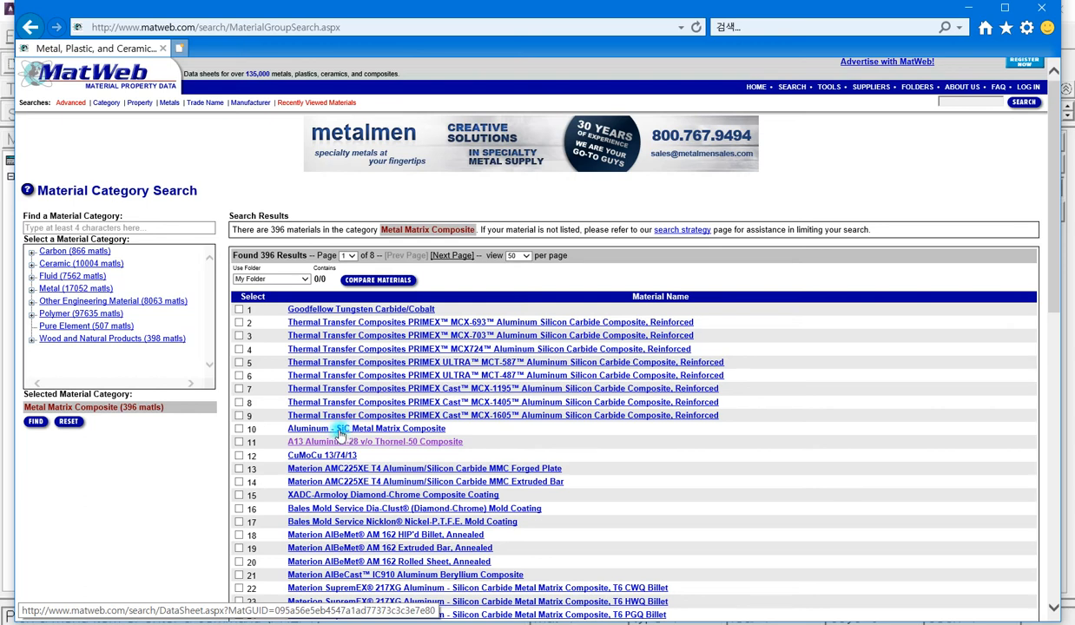
{"action": "left_click", "coordinate": [396, 426]}
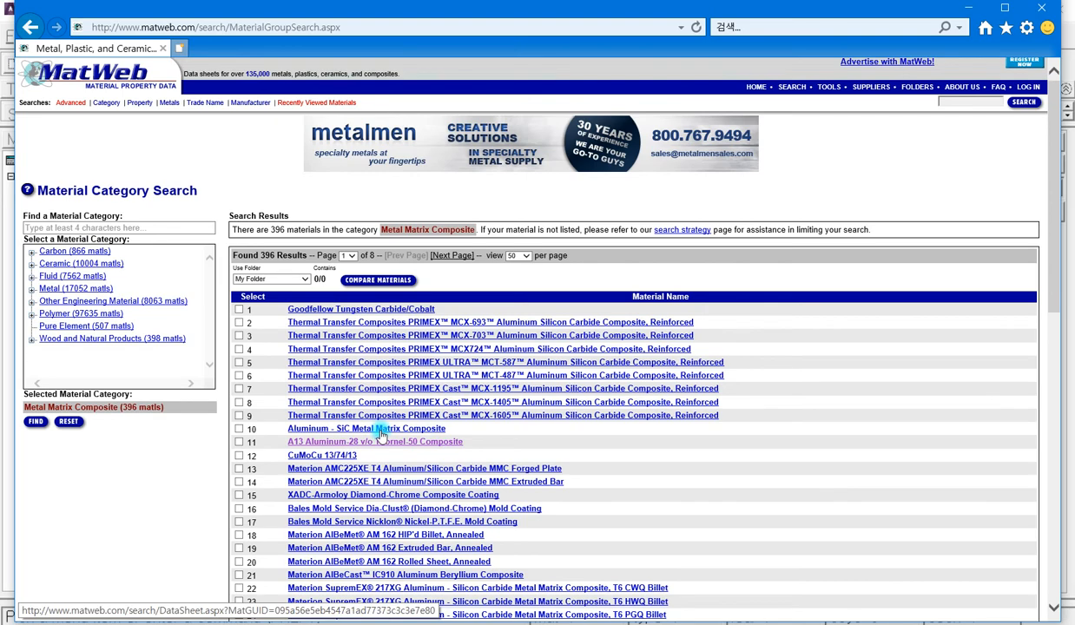
{"action": "left_click", "coordinate": [381, 429]}
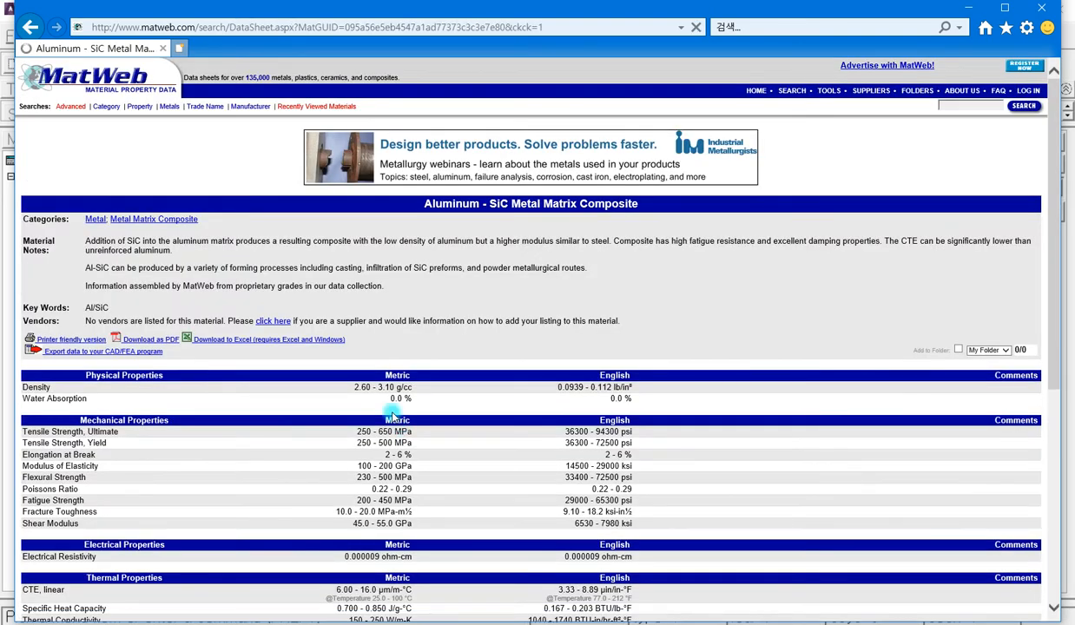
Examine the data sheet's physical, mechanical and thermal properties and its option to export data to a CAD/FEA program.
{"action": "scroll", "coordinate": [386, 382], "scroll_direction": "down", "scroll_amount": 3}
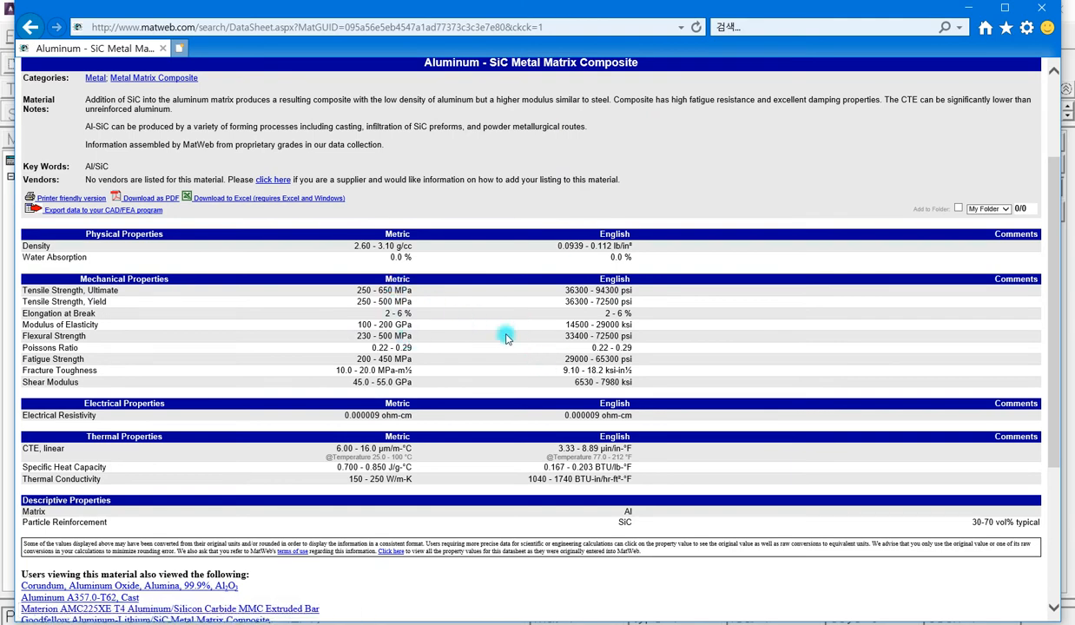
{"action": "scroll", "coordinate": [429, 361], "scroll_direction": "down", "scroll_amount": 3}
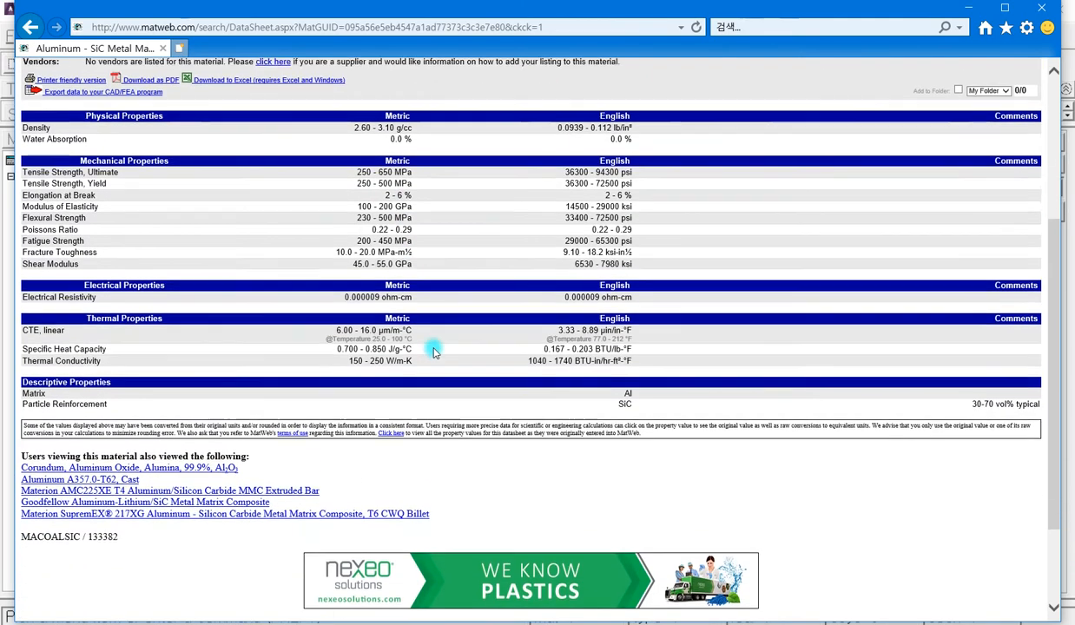
{"action": "scroll", "coordinate": [434, 351], "scroll_direction": "up", "scroll_amount": 6}
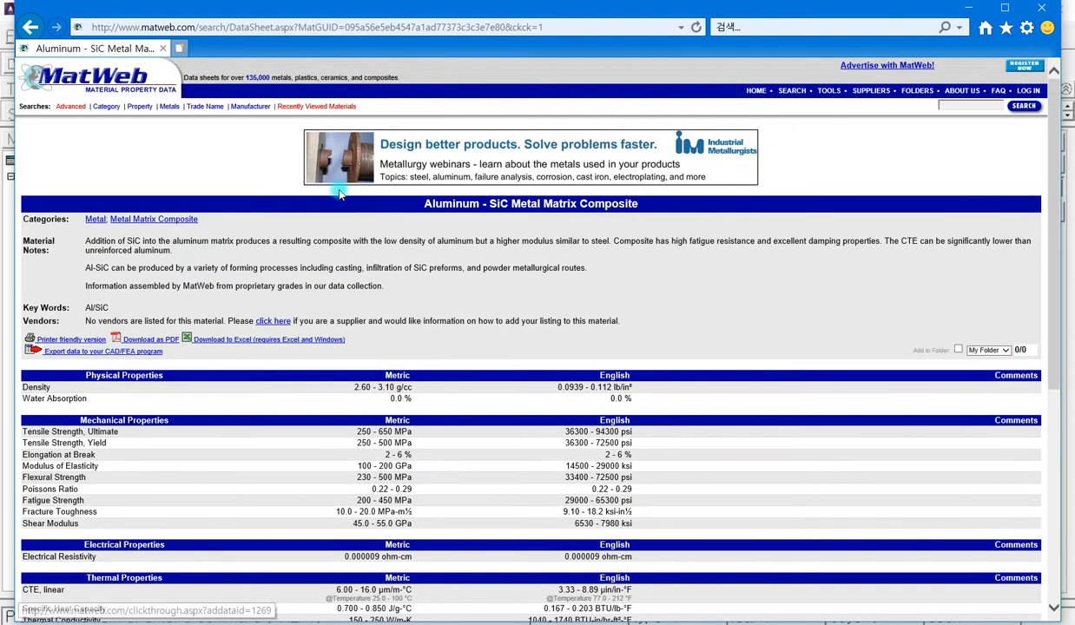
{"action": "scroll", "coordinate": [382, 282], "scroll_direction": "down", "scroll_amount": 3}
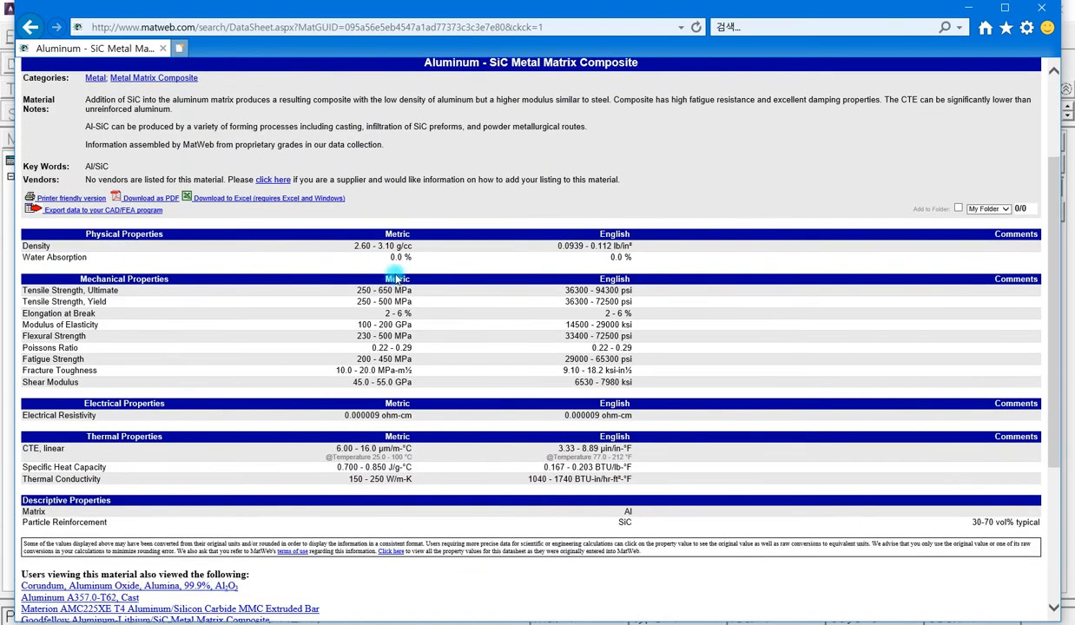
{"action": "scroll", "coordinate": [437, 252], "scroll_direction": "up", "scroll_amount": 3}
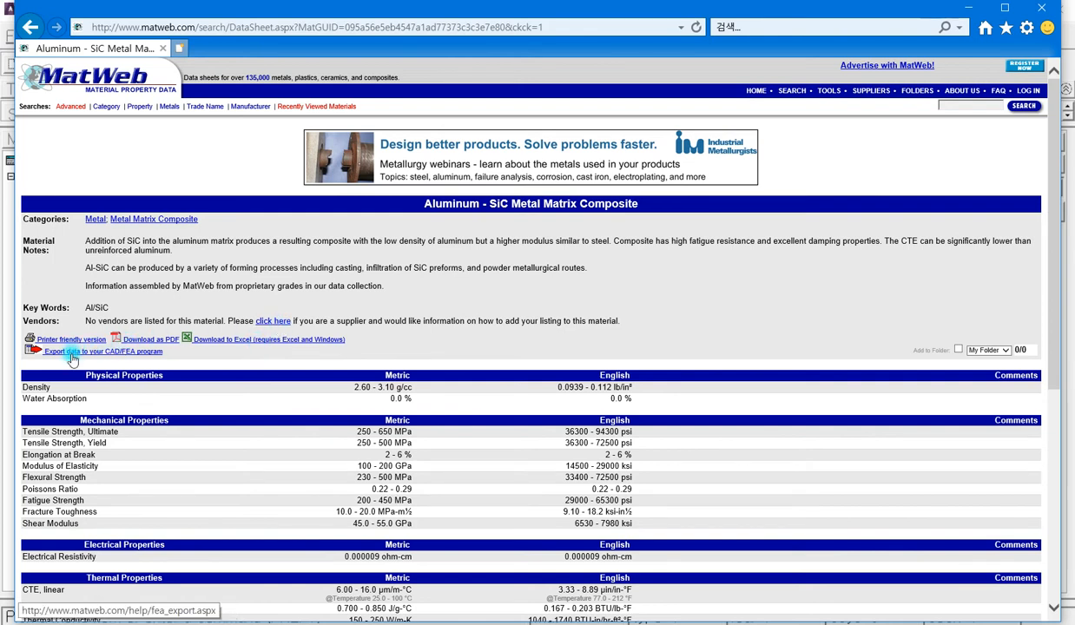
{"action": "left_click", "coordinate": [117, 353]}
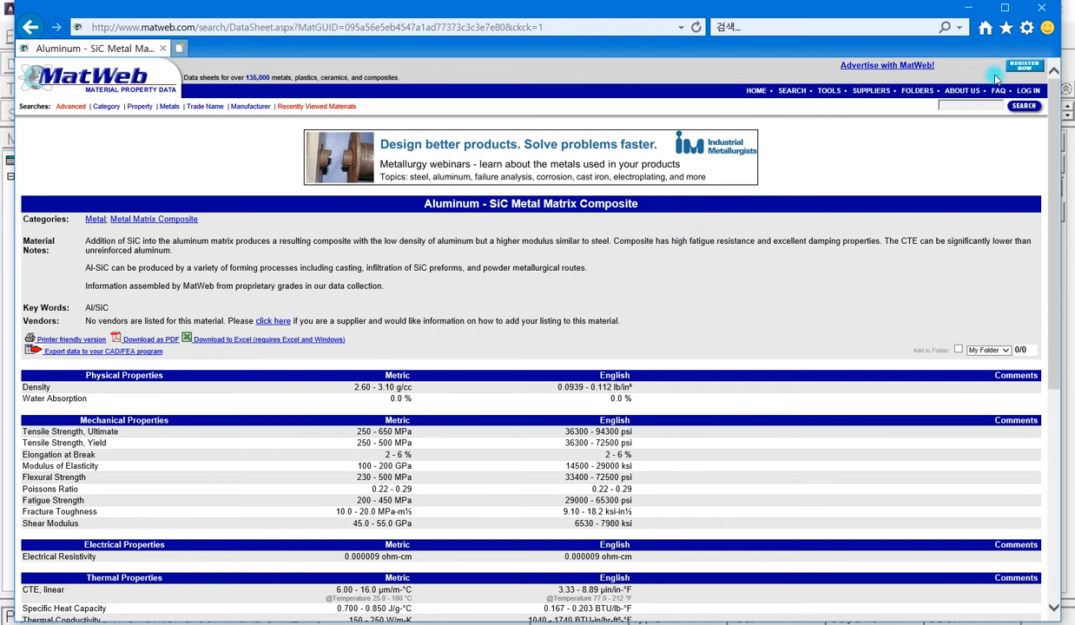
Return to ANSYS, set EX to 1e9 and PRXY to 0.3 for material number 1, and close the material model definition.
{"action": "left_click", "coordinate": [970, 9]}
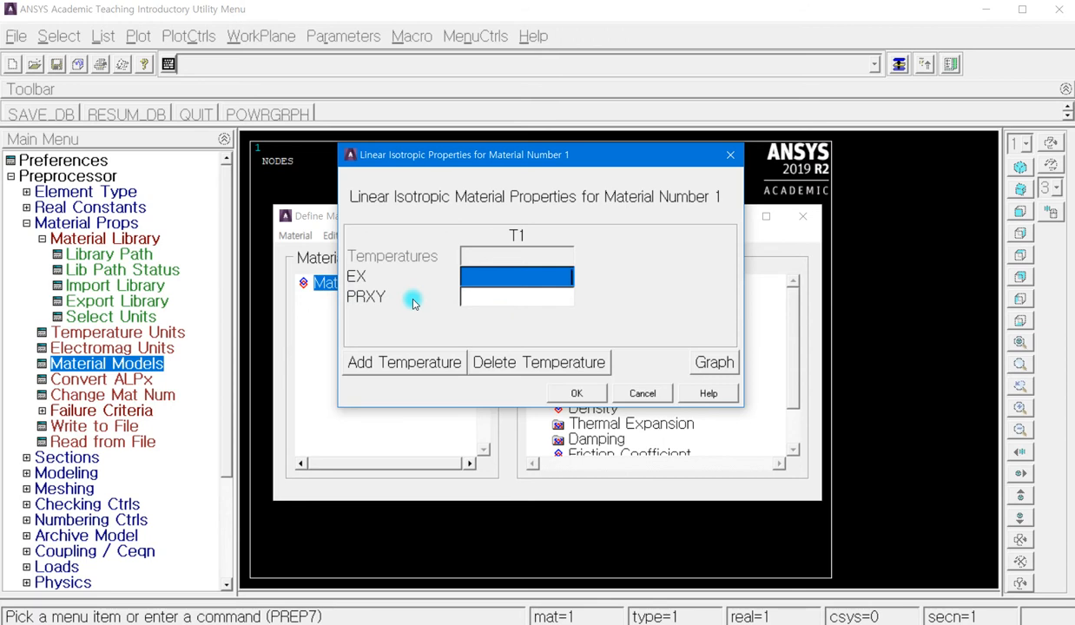
{"action": "type", "text": "1e9"}
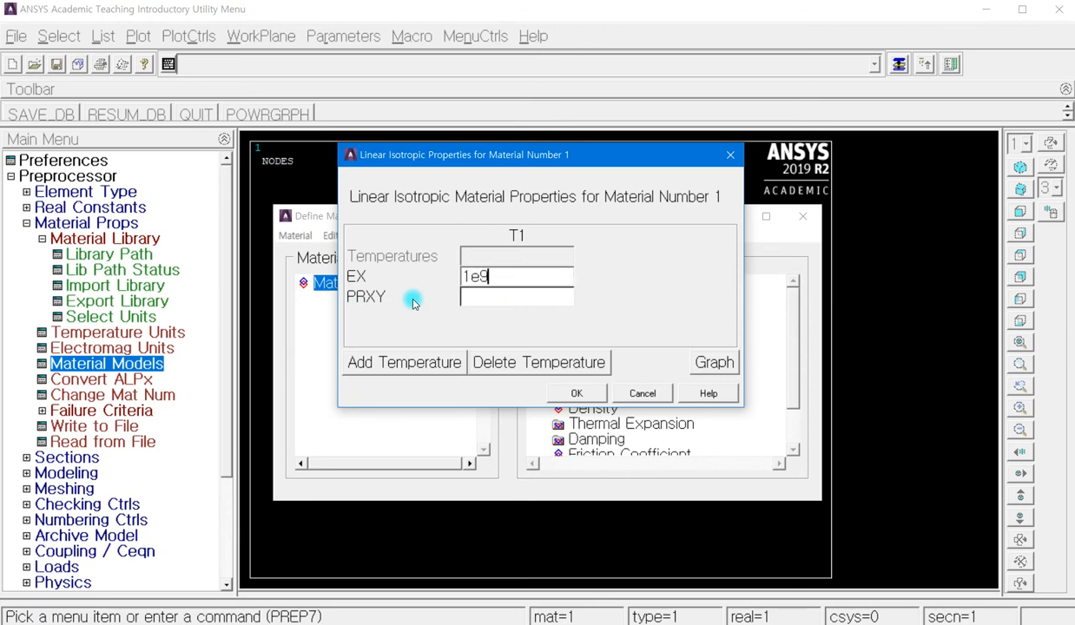
{"action": "left_click", "coordinate": [466, 296]}
{"action": "type", "text": "0.3"}
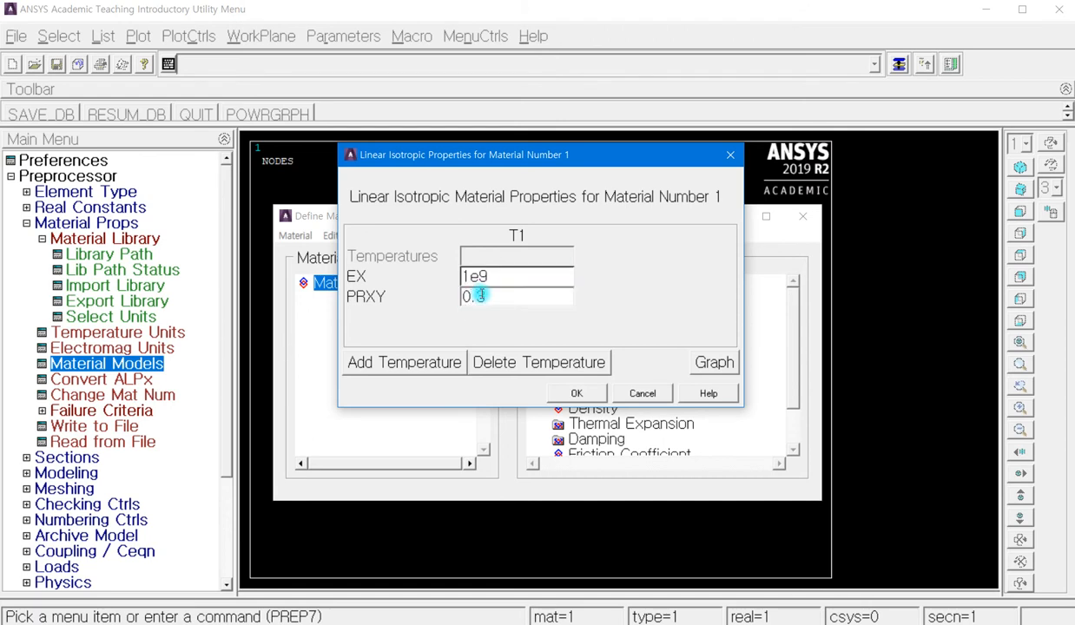
{"action": "left_click", "coordinate": [573, 393]}
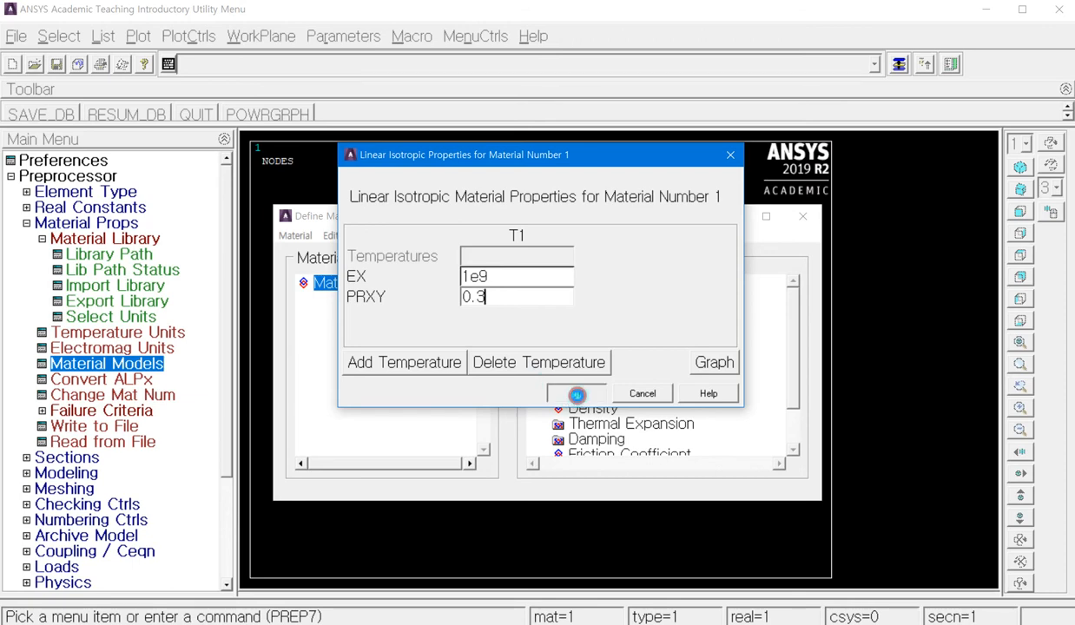
{"action": "left_click", "coordinate": [802, 216]}
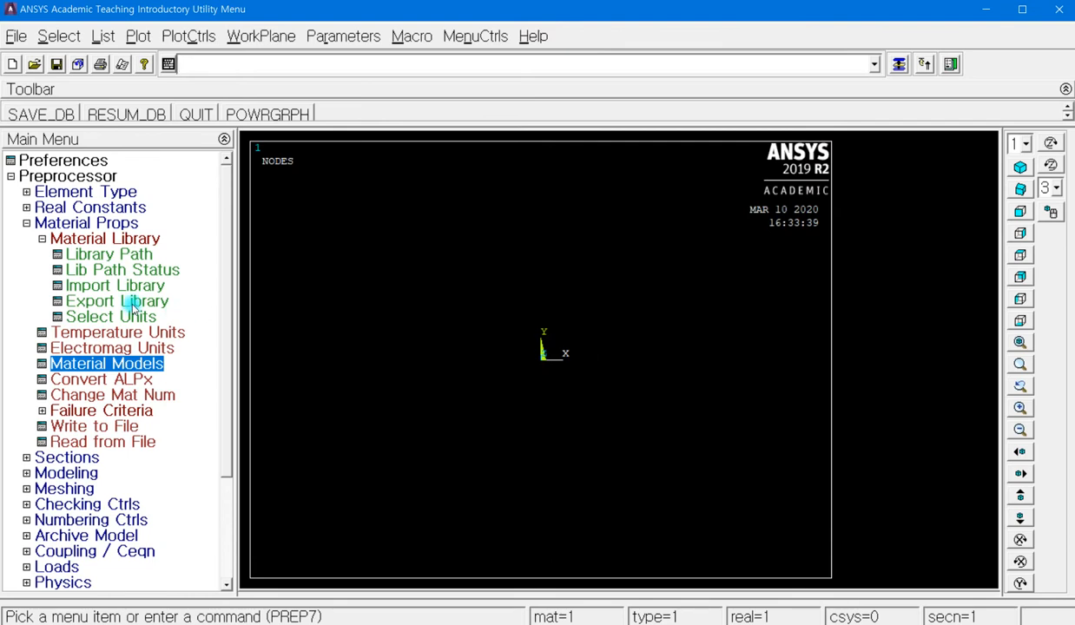
Open the Beam Tool for common sections and choose the solid rectangular sub-type for section ID 1.
{"action": "left_click", "coordinate": [26, 223]}
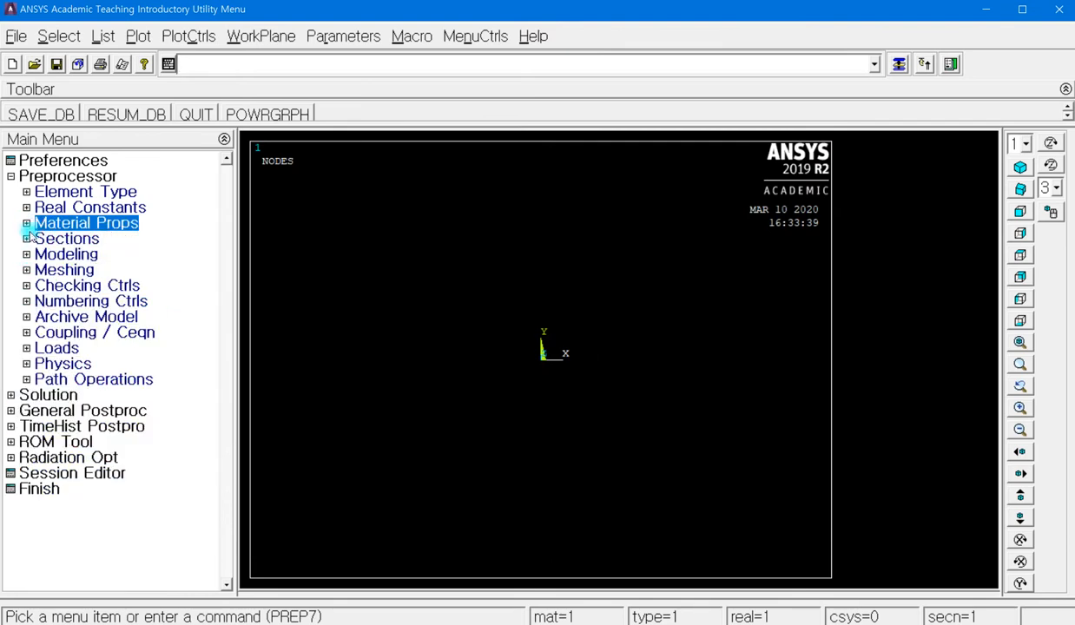
{"action": "left_click", "coordinate": [43, 240]}
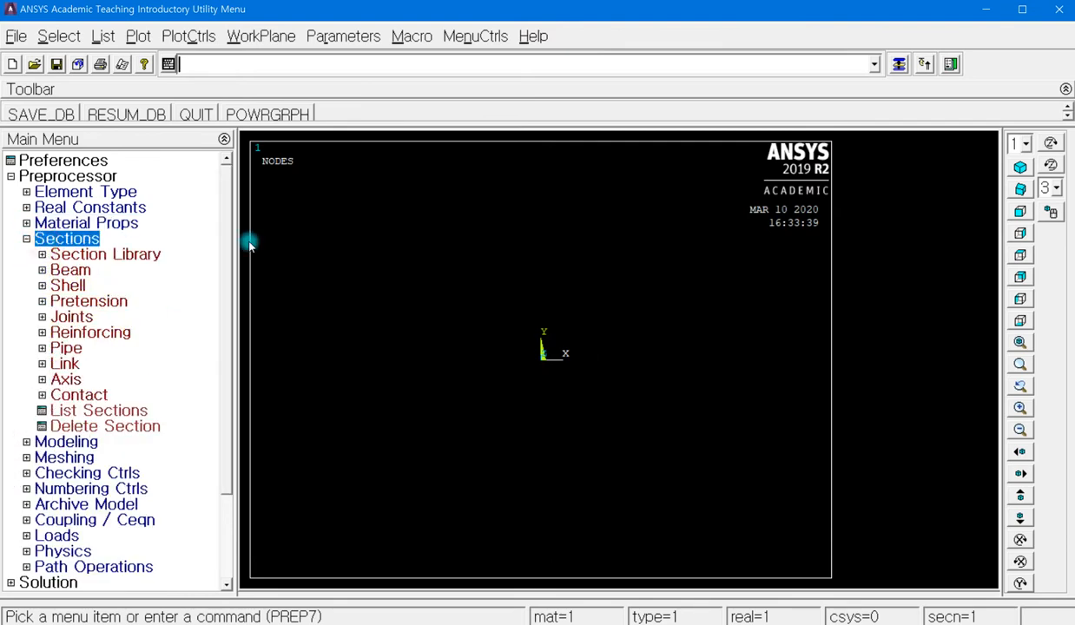
{"action": "left_click", "coordinate": [71, 270]}
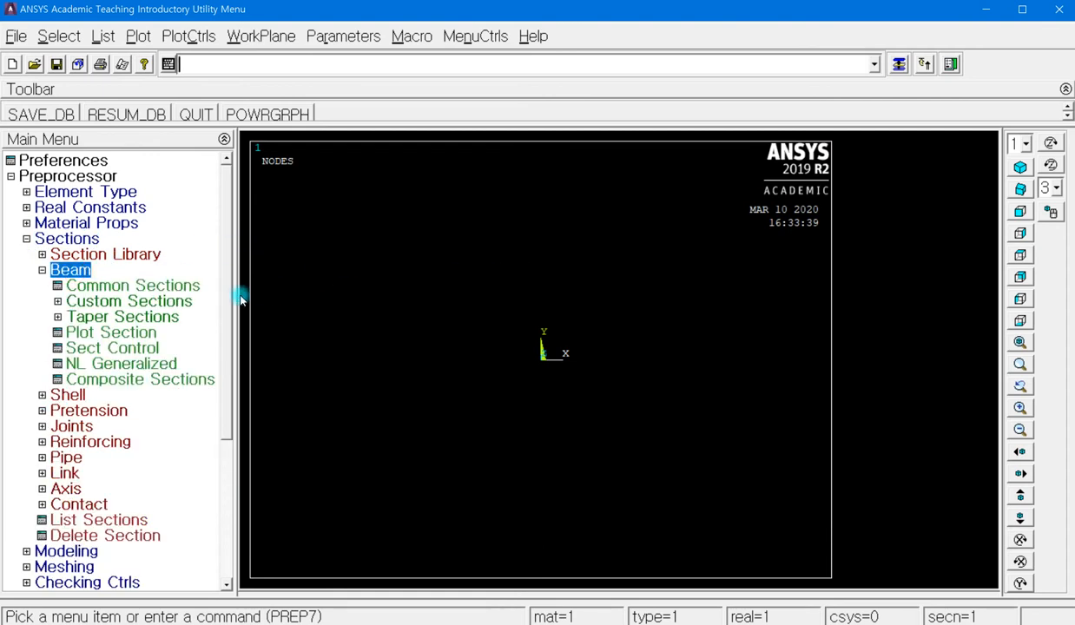
{"action": "left_click", "coordinate": [160, 285]}
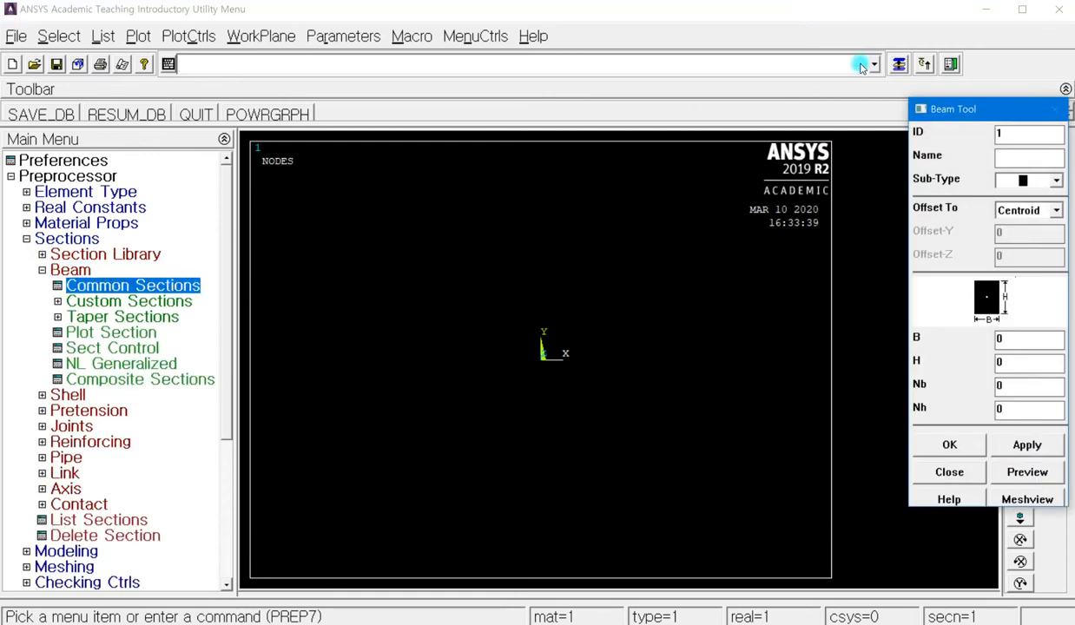
{"action": "left_click_drag", "start_coordinate": [964, 109], "coordinate": [608, 83]}
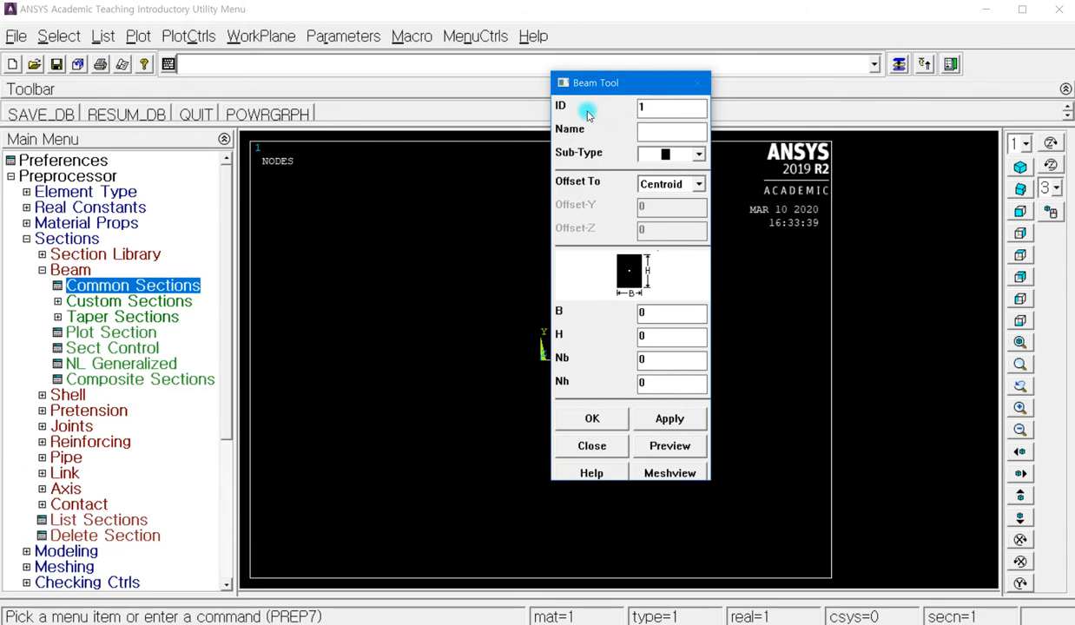
{"action": "left_click", "coordinate": [699, 156]}
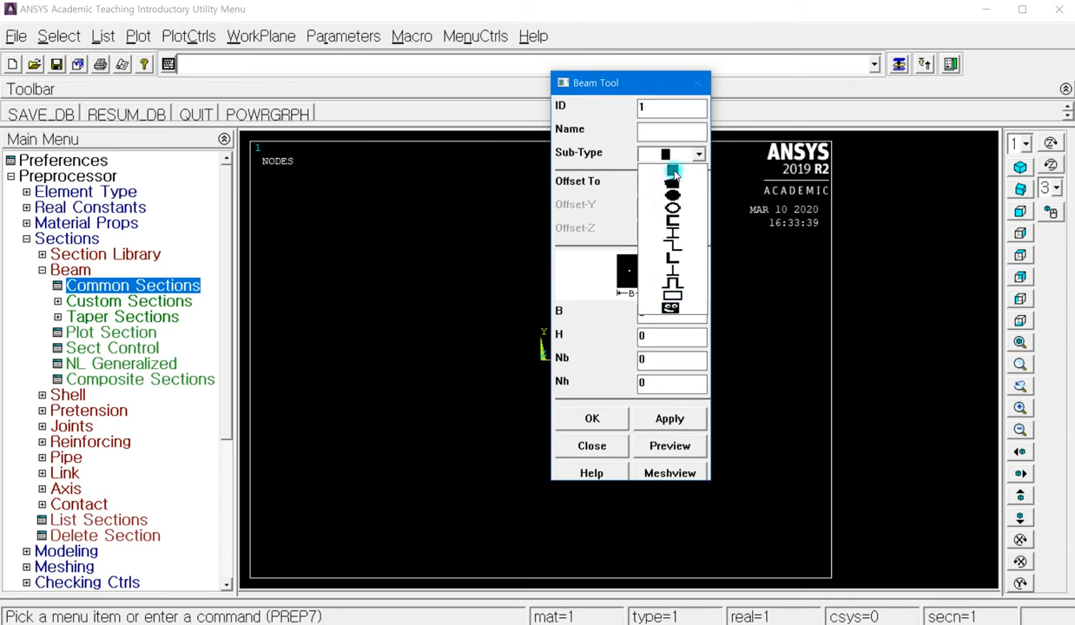
{"action": "left_click", "coordinate": [674, 173]}
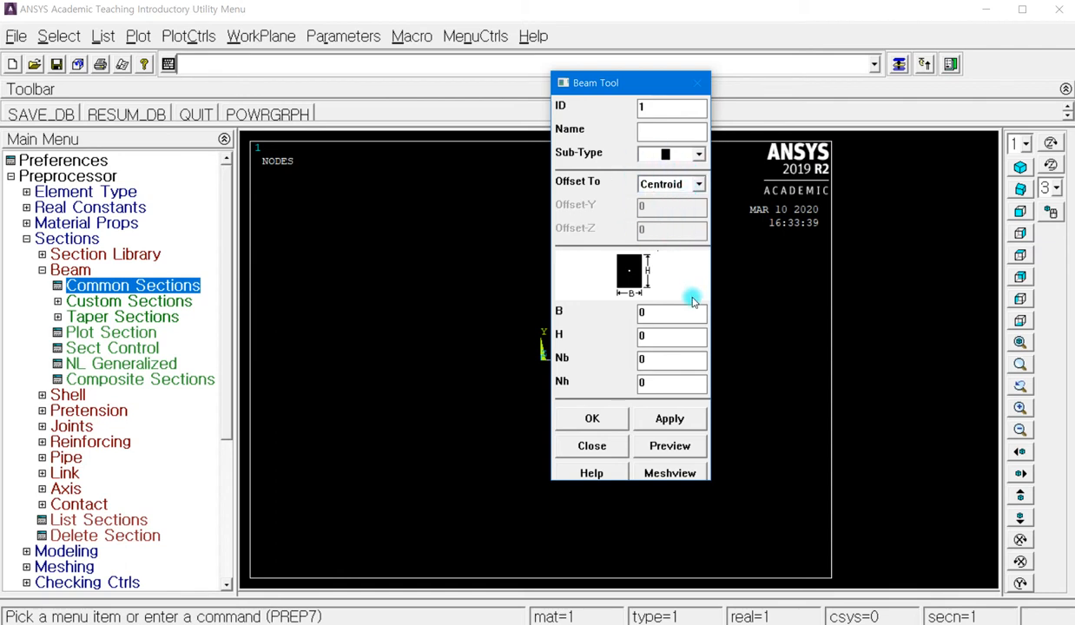
Set the rectangular section's B to 1 and H to 2, preview its section data, and accept the section.
{"action": "double_click", "coordinate": [656, 313]}
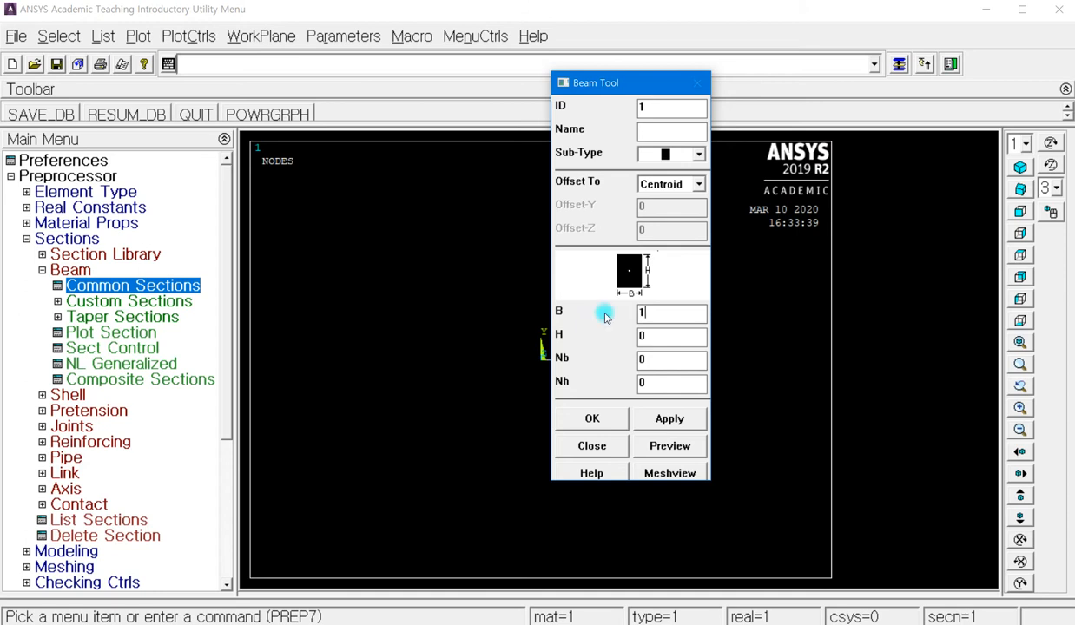
{"action": "double_click", "coordinate": [653, 335]}
{"action": "left_click", "coordinate": [672, 445]}
{"action": "left_click_drag", "start_coordinate": [627, 86], "coordinate": [850, 91]}
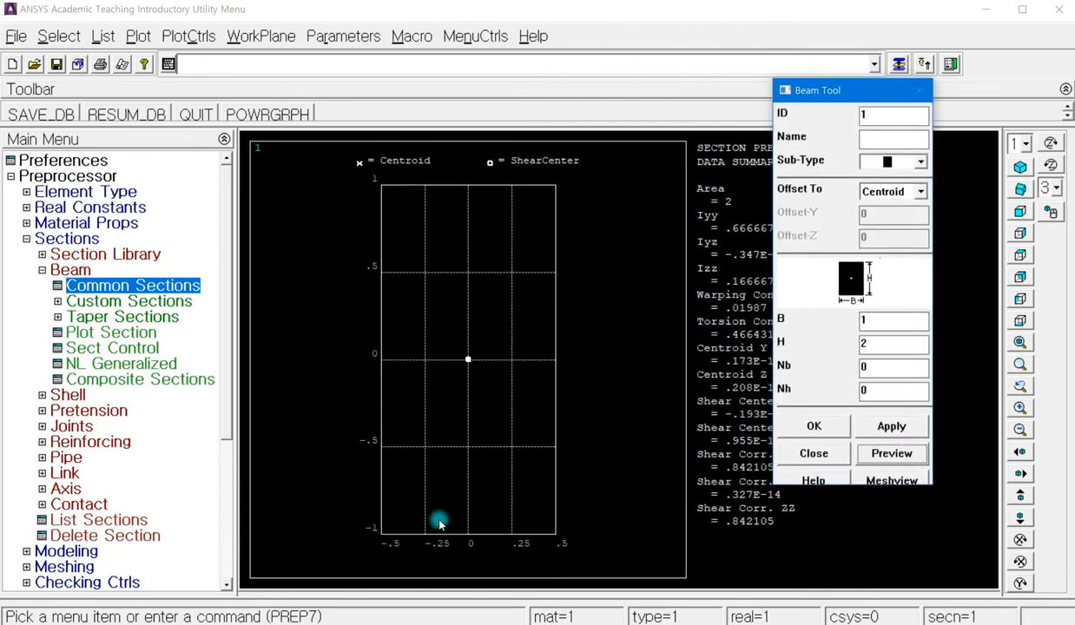
{"action": "left_click_drag", "start_coordinate": [779, 85], "coordinate": [844, 90]}
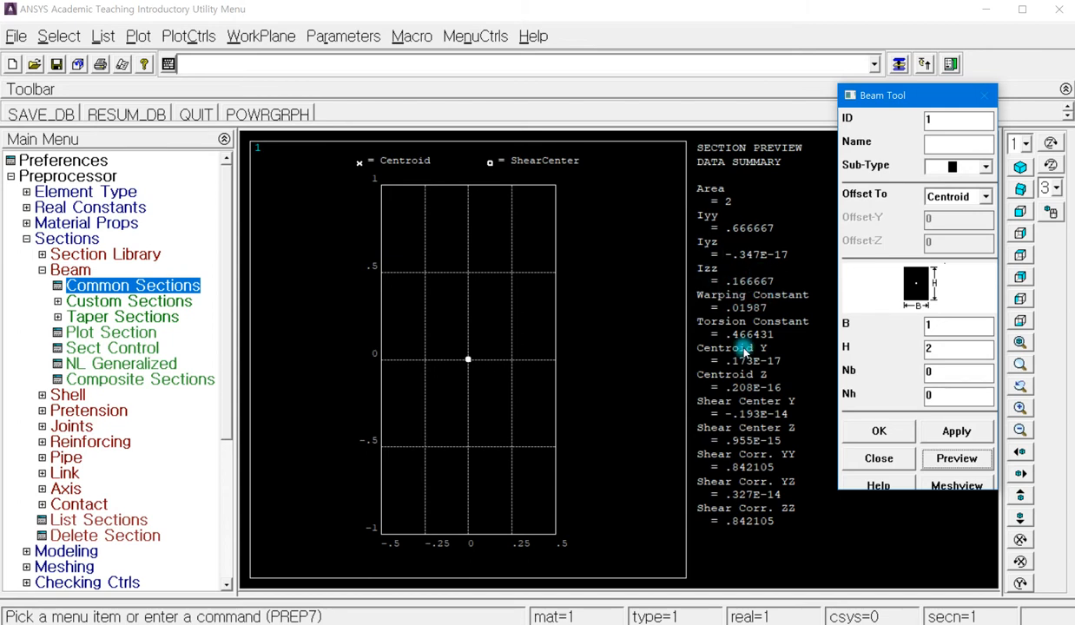
{"action": "left_click", "coordinate": [877, 431]}
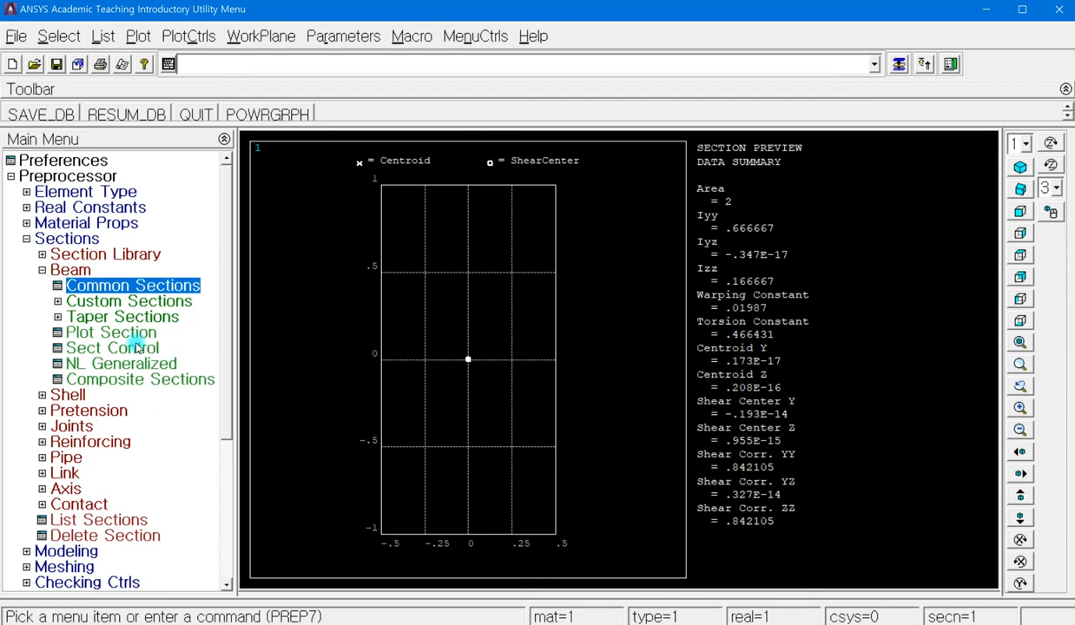
Clear the section preview by fitting the graphics view, and open the modeling commands for creating keypoints.
{"action": "left_click", "coordinate": [43, 271]}
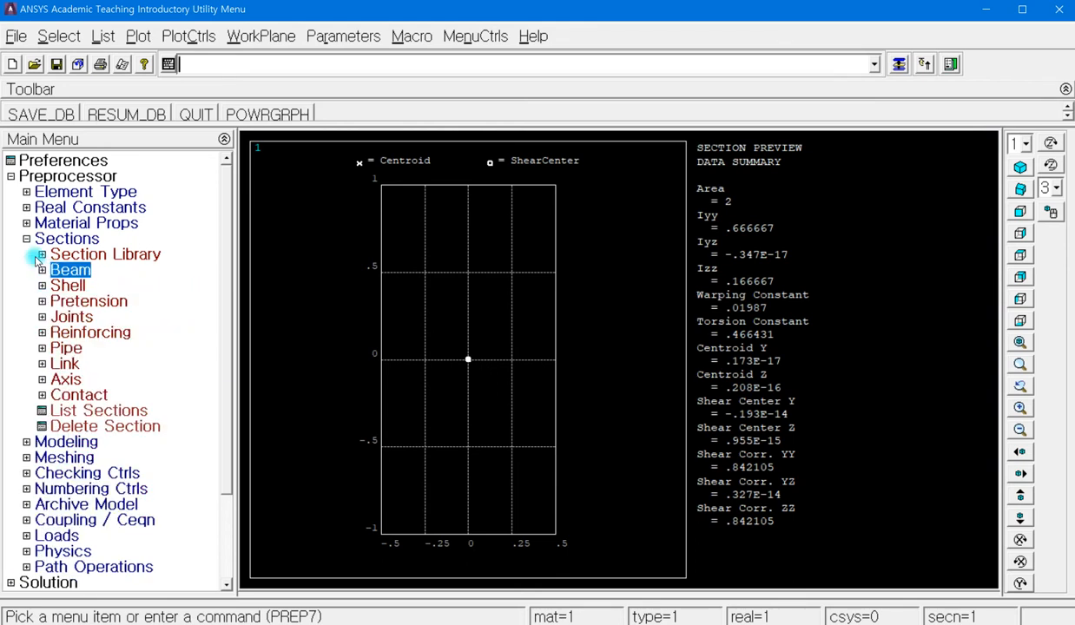
{"action": "left_click", "coordinate": [26, 240]}
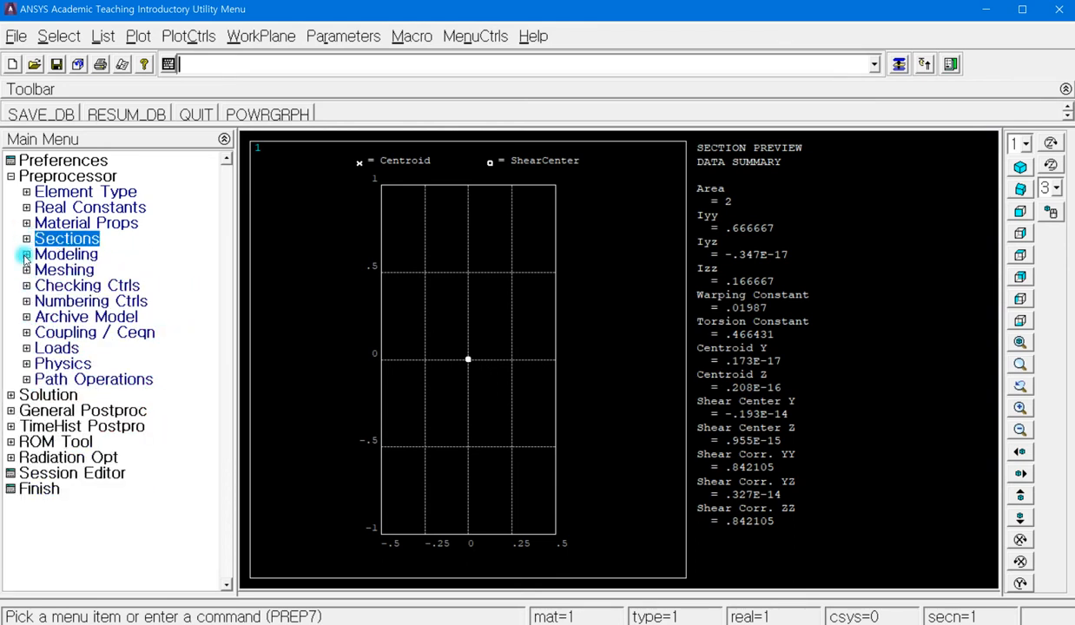
{"action": "left_click", "coordinate": [26, 255]}
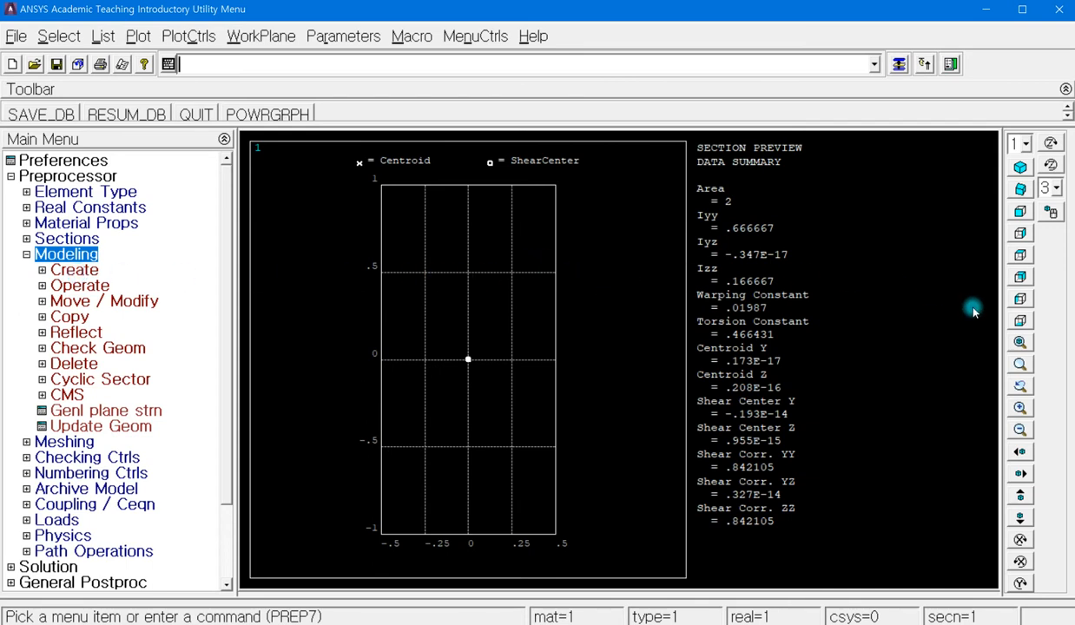
{"action": "left_click", "coordinate": [1018, 342]}
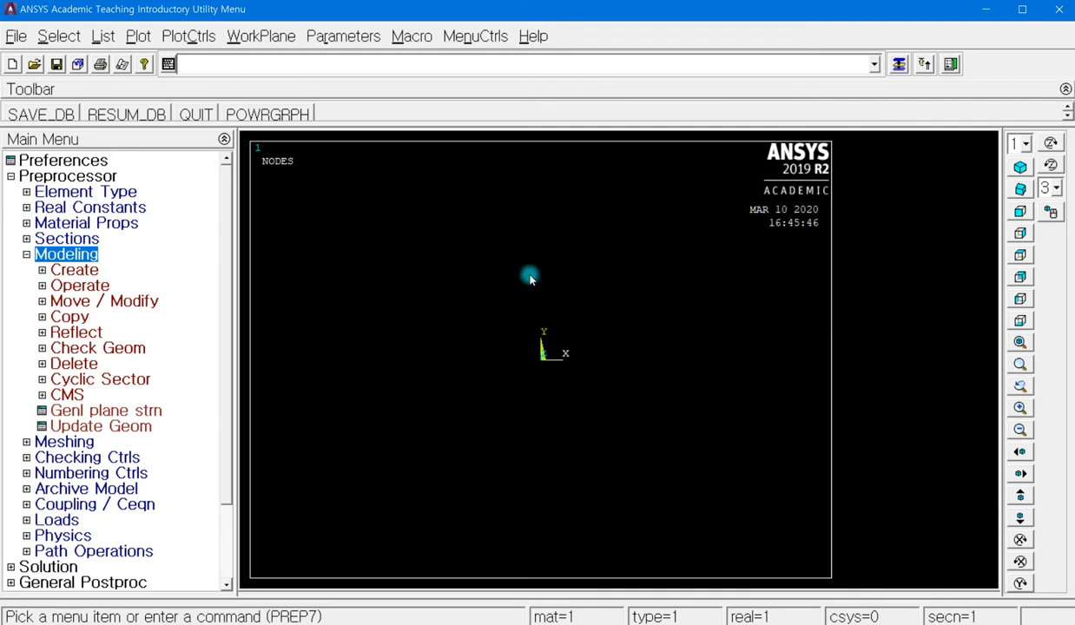
{"action": "left_click", "coordinate": [54, 271]}
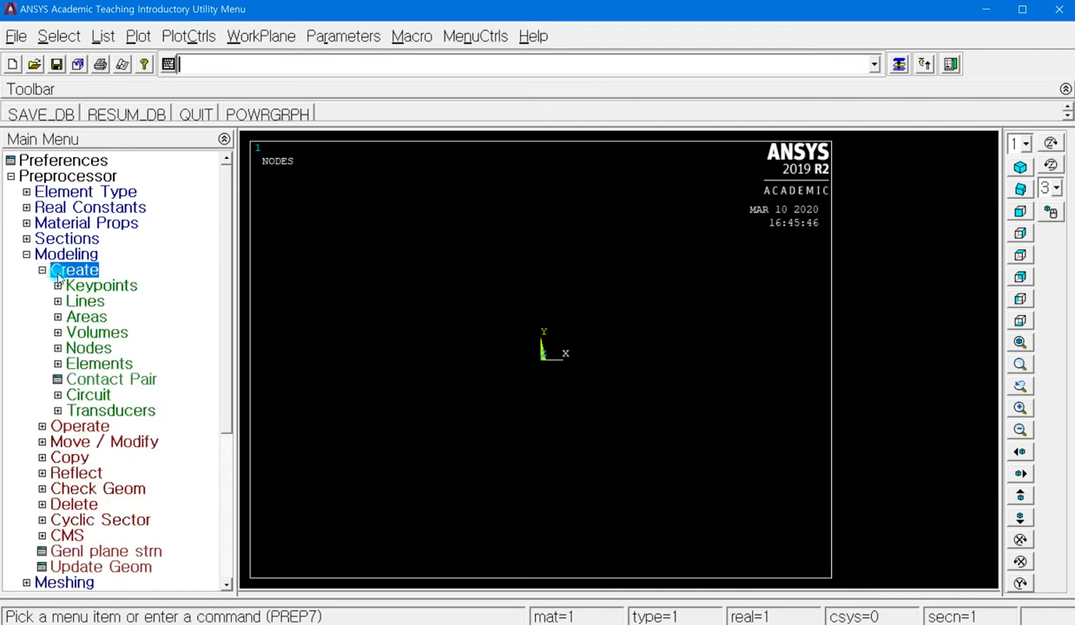
{"action": "left_click", "coordinate": [122, 285]}
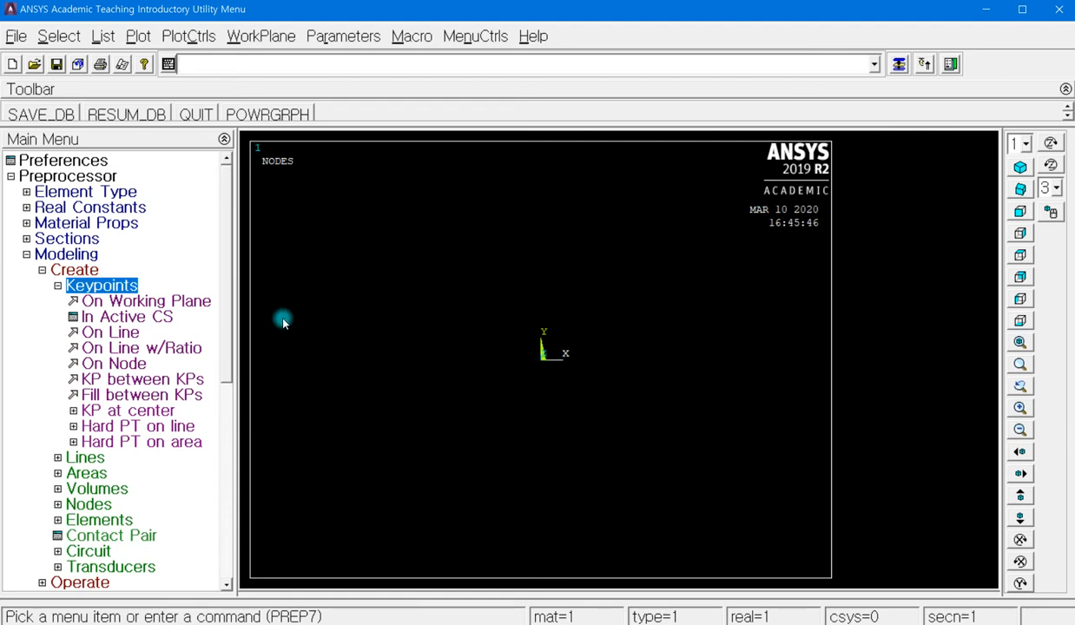
Set the Cartesian working plane's display to Grid and Triad, apply the settings and close them.
{"action": "left_click", "coordinate": [268, 38]}
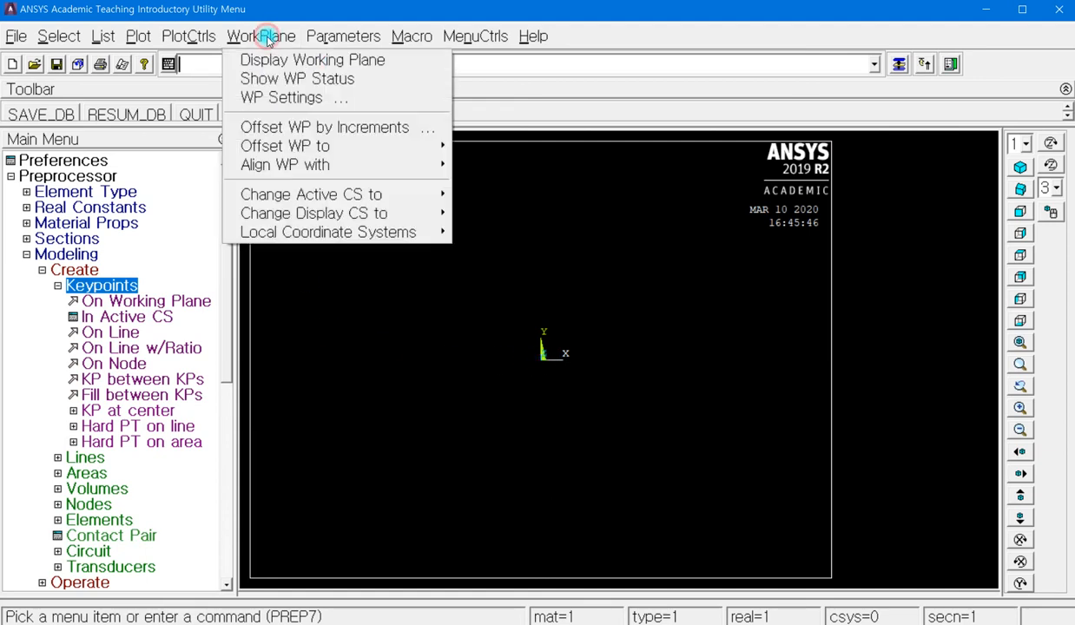
{"action": "left_click", "coordinate": [292, 98]}
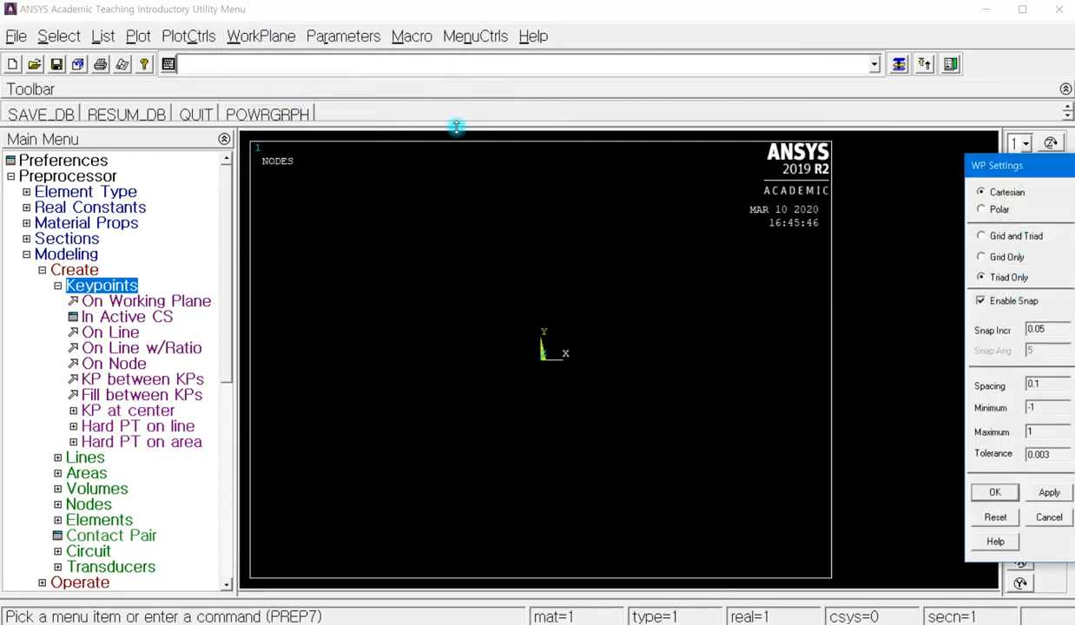
{"action": "mouse_move", "coordinate": [942, 160]}
{"action": "left_mouse_down"}
{"action": "mouse_move", "coordinate": [779, 161]}
{"action": "mouse_move", "coordinate": [613, 94]}
{"action": "left_mouse_up"}
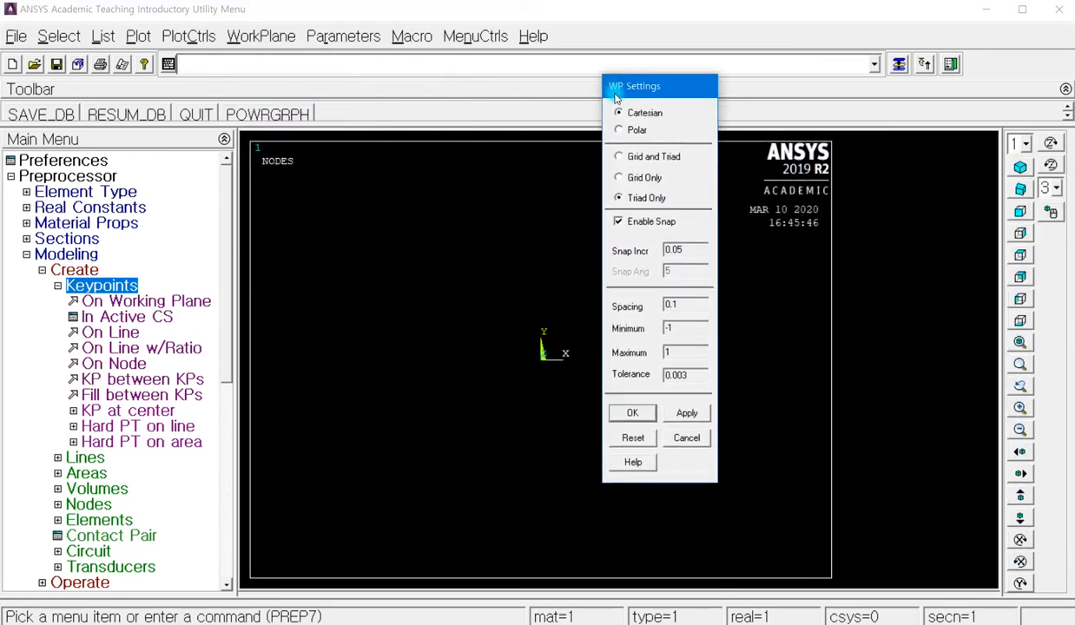
{"action": "left_click", "coordinate": [646, 115]}
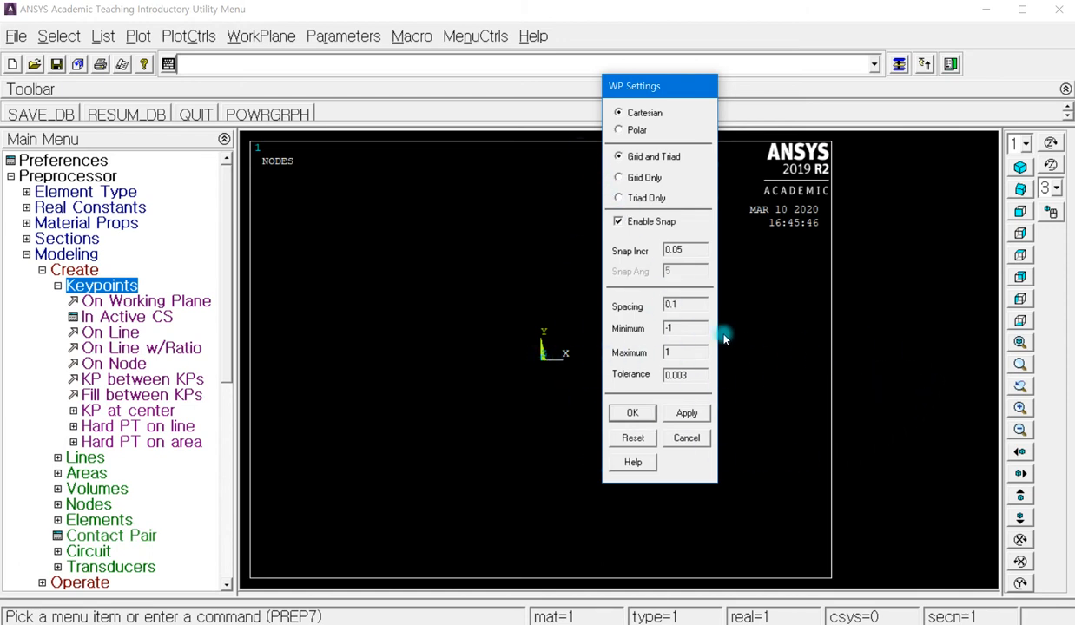
{"action": "double_click", "coordinate": [669, 305]}
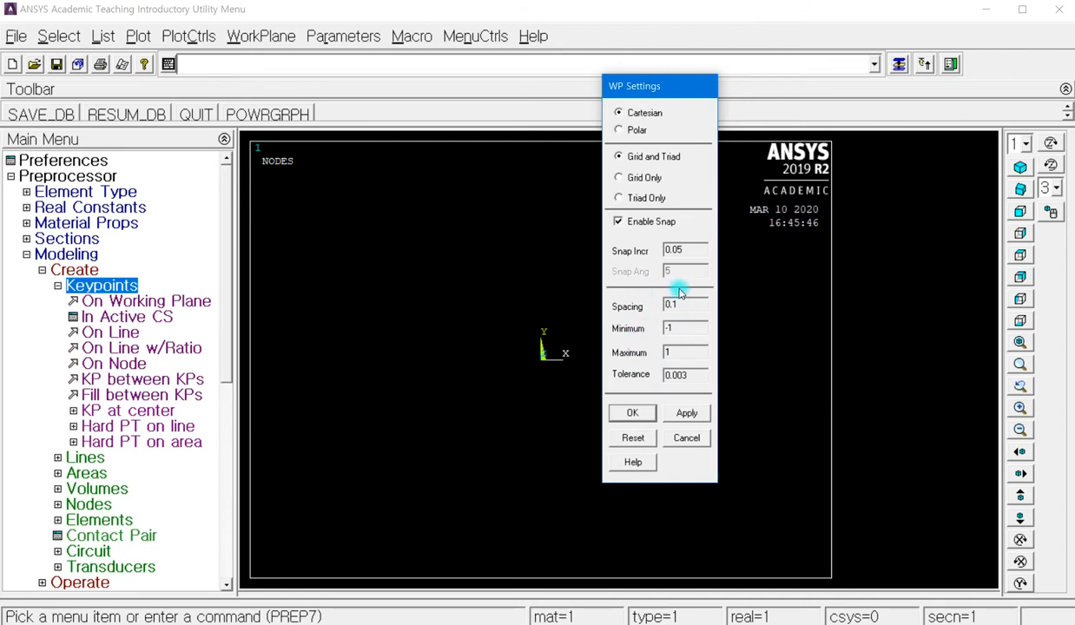
{"action": "left_click", "coordinate": [695, 415]}
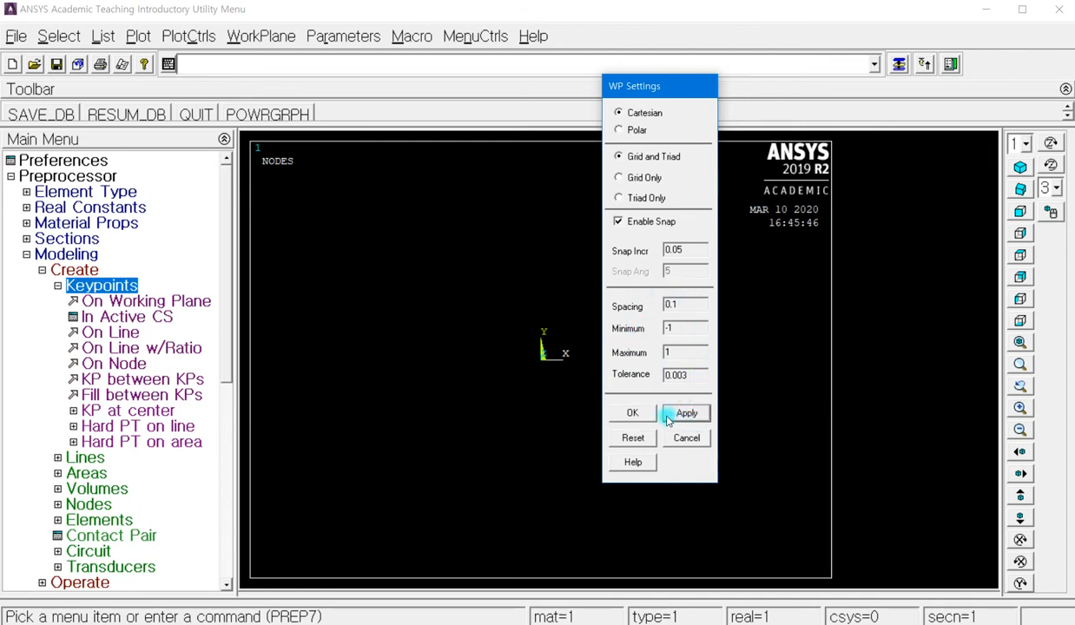
{"action": "left_click", "coordinate": [619, 406]}
Display the working plane grid to inspect it, and turn its display off again.
{"action": "left_click", "coordinate": [241, 40]}
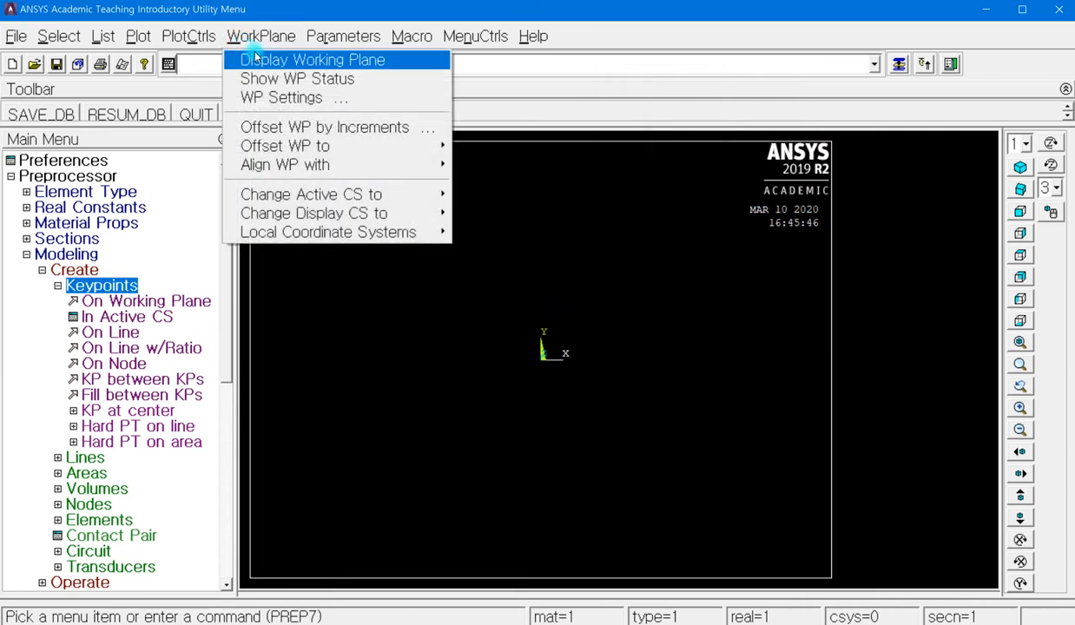
{"action": "left_click", "coordinate": [262, 65]}
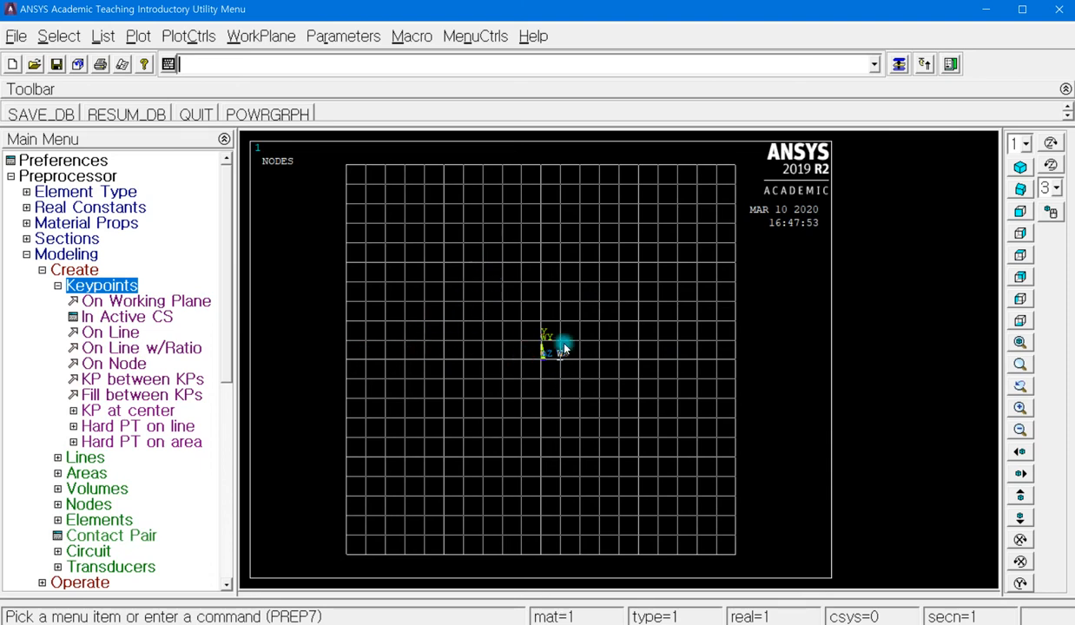
{"action": "left_click", "coordinate": [269, 35]}
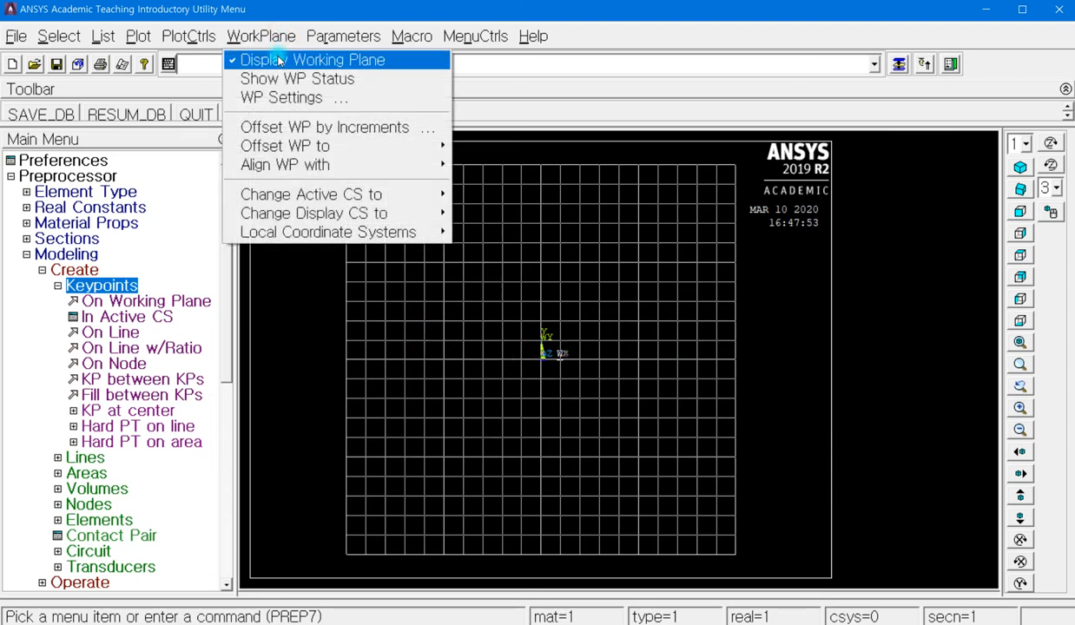
{"action": "left_click", "coordinate": [279, 60]}
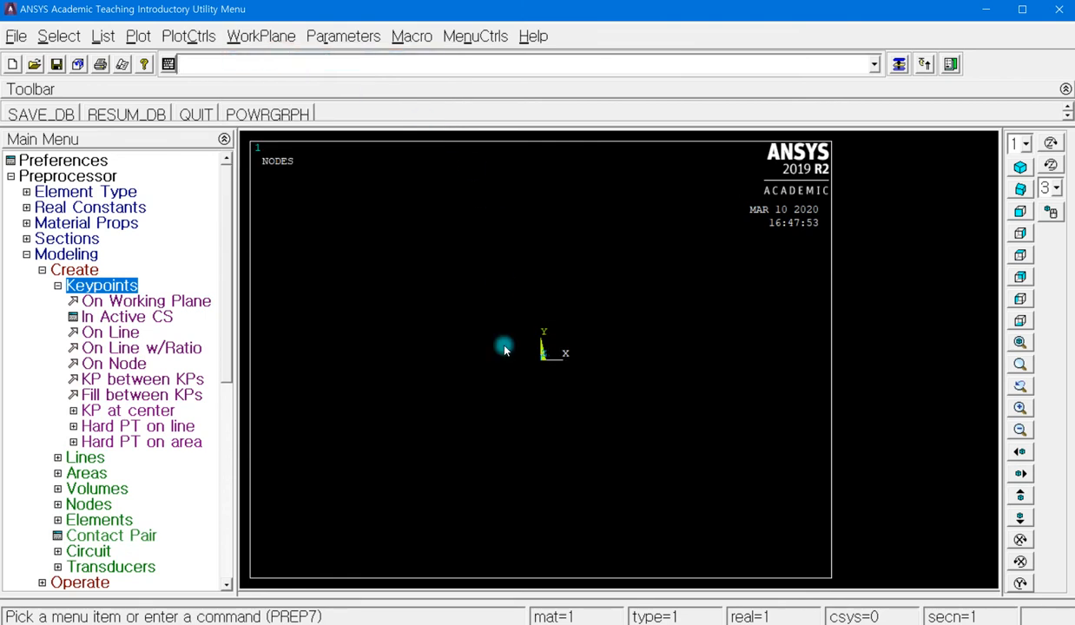
Create keypoint 1 in the active coordinate system with an X location of 0.
{"action": "left_click", "coordinate": [156, 314]}
{"action": "left_click_drag", "start_coordinate": [549, 283], "coordinate": [437, 101]}
{"action": "left_click", "coordinate": [473, 146]}
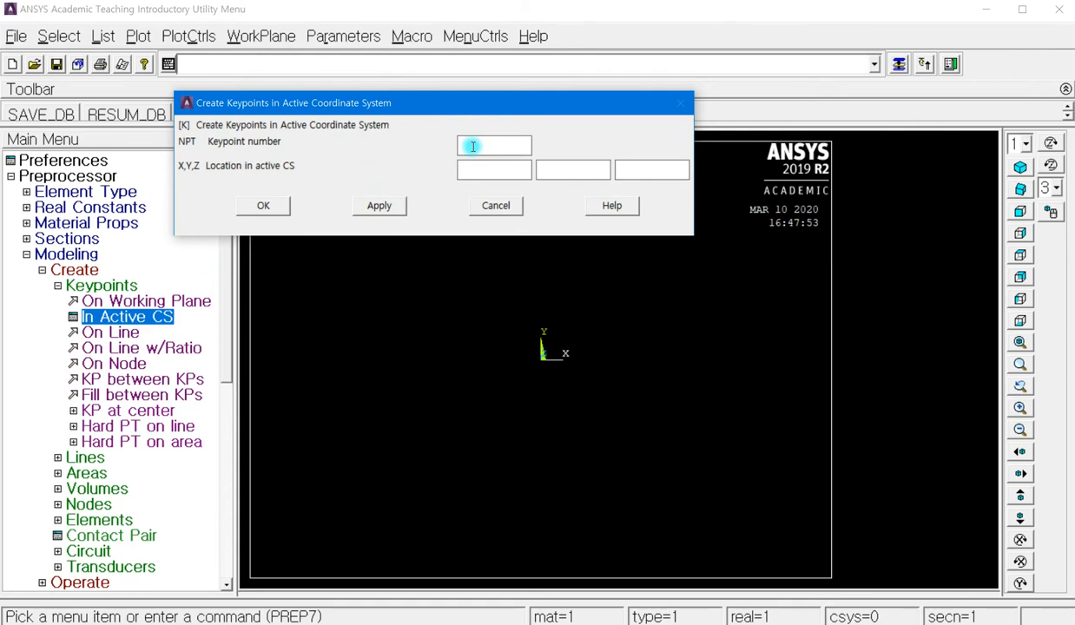
{"action": "type", "text": "1"}
{"action": "left_click", "coordinate": [480, 174]}
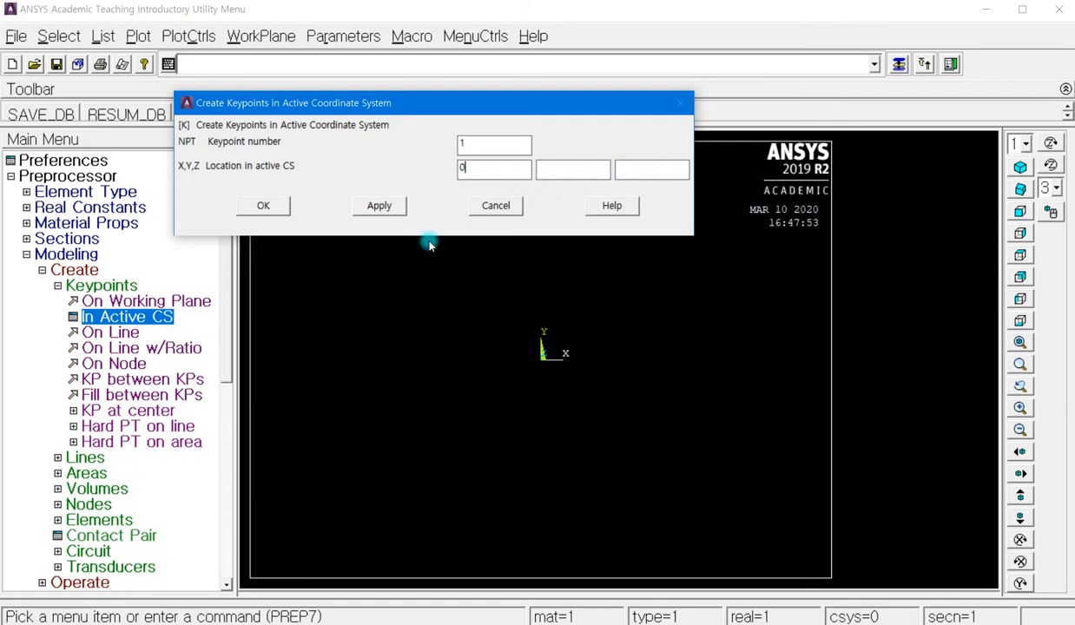
{"action": "left_click", "coordinate": [376, 206]}
Create keypoint 2 in the active coordinate system with an X location of 10, and finish keypoint creation.
{"action": "left_click", "coordinate": [485, 178]}
{"action": "double_click", "coordinate": [486, 177]}
{"action": "left_click", "coordinate": [379, 208]}
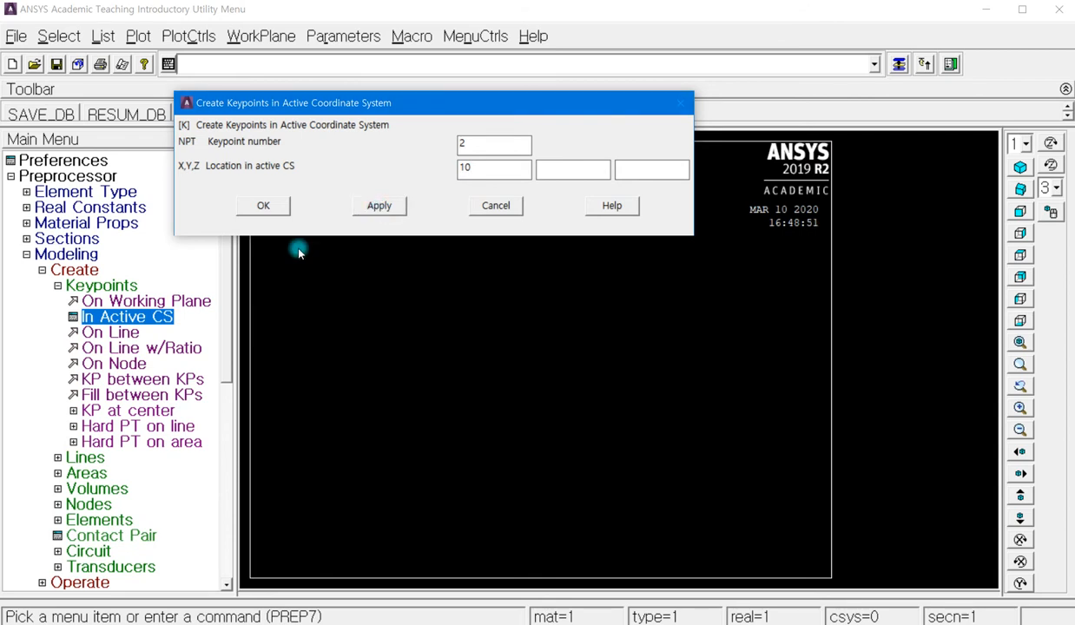
{"action": "left_click", "coordinate": [278, 211]}
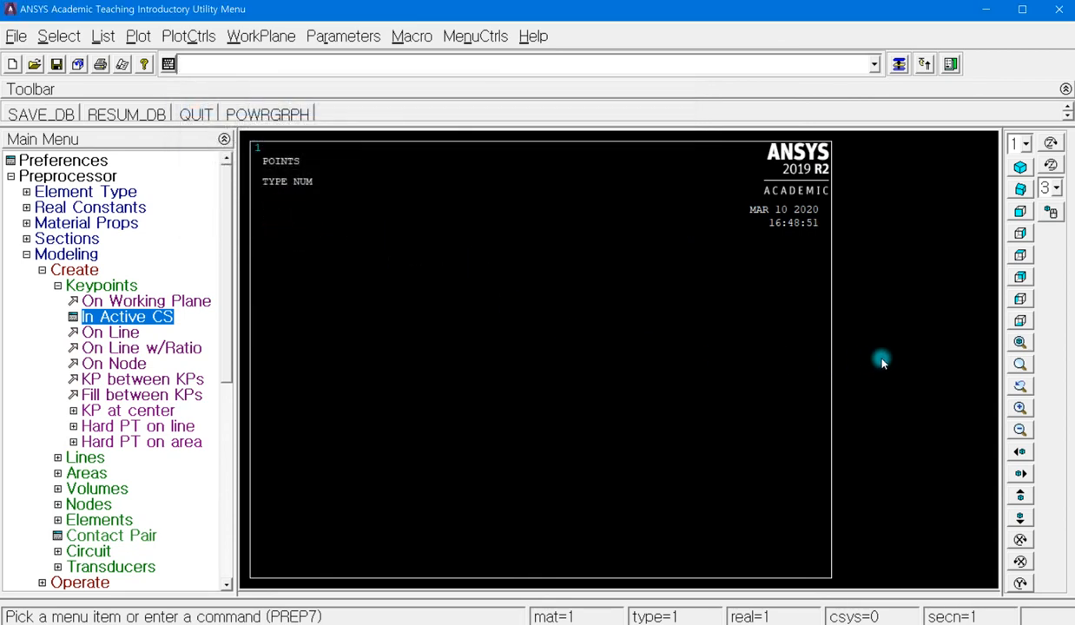
{"action": "left_click", "coordinate": [1020, 342]}
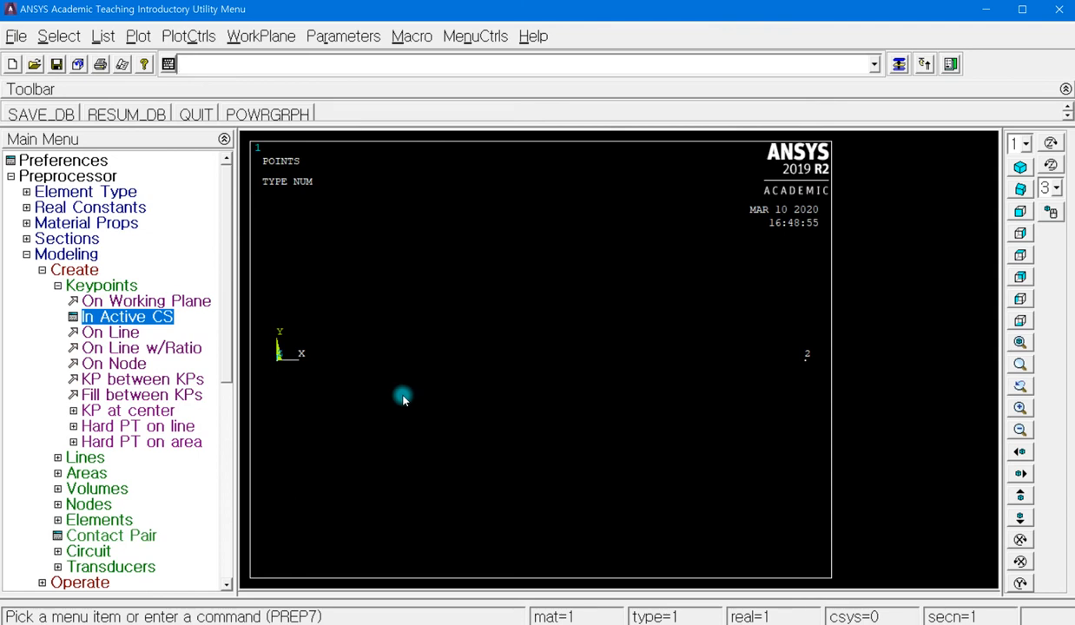
Create a straight line from keypoint 1 at the origin to keypoint 2.
{"action": "left_click", "coordinate": [42, 270]}
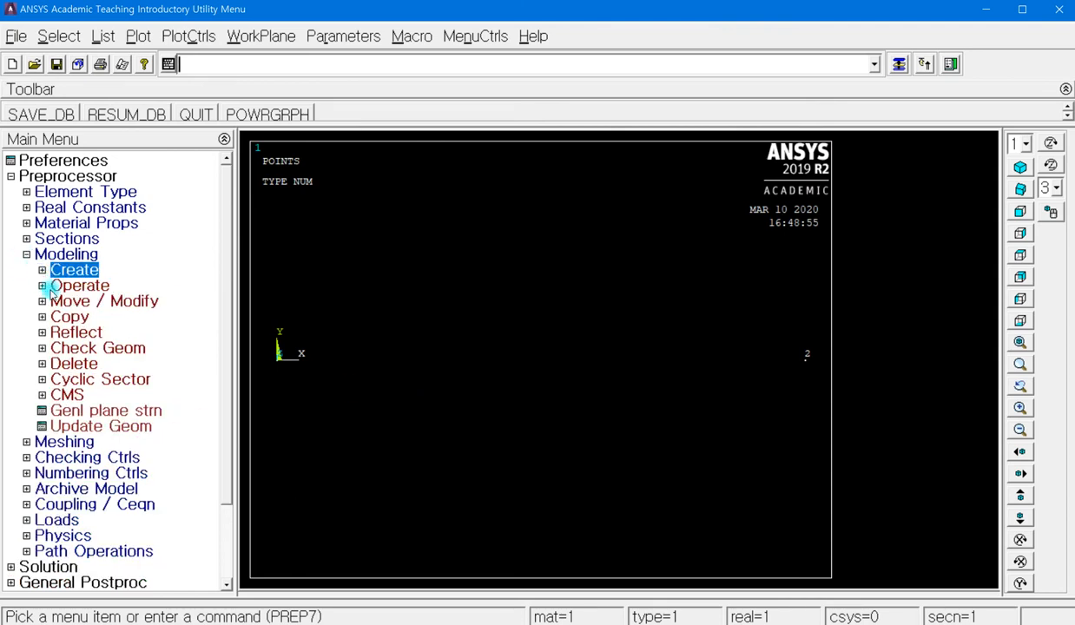
{"action": "left_click", "coordinate": [44, 271]}
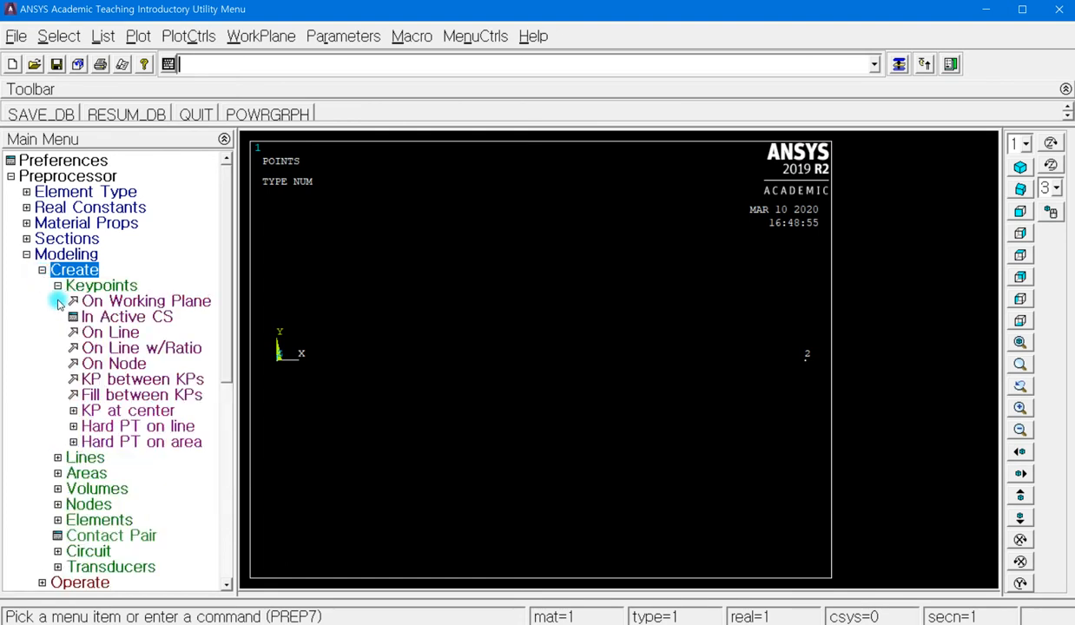
{"action": "left_click", "coordinate": [61, 287]}
{"action": "left_click", "coordinate": [58, 286]}
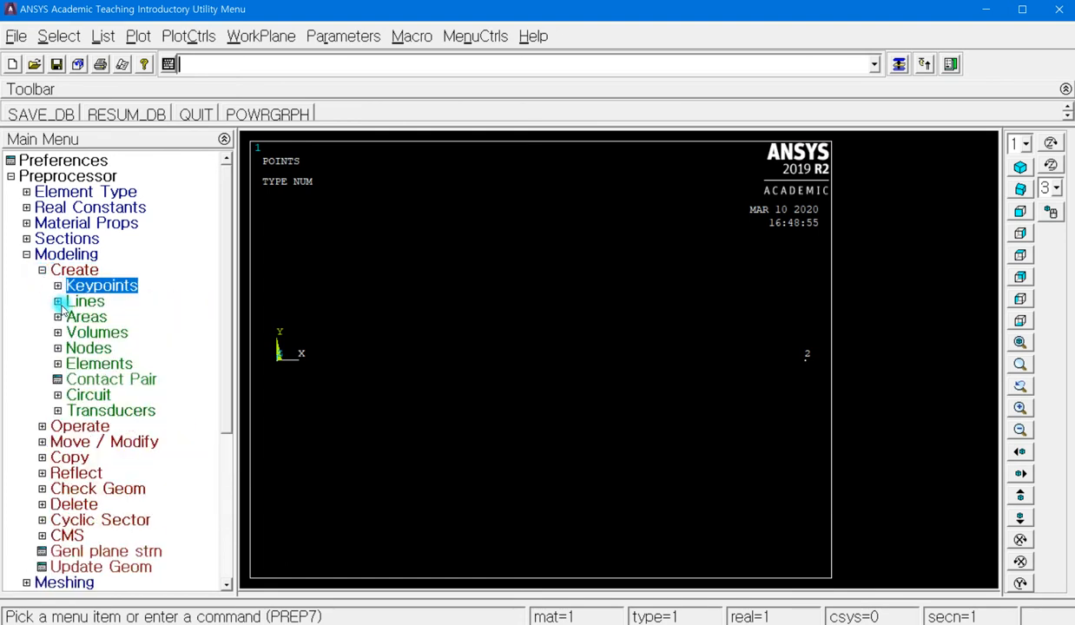
{"action": "left_click", "coordinate": [71, 302]}
{"action": "left_click", "coordinate": [89, 317]}
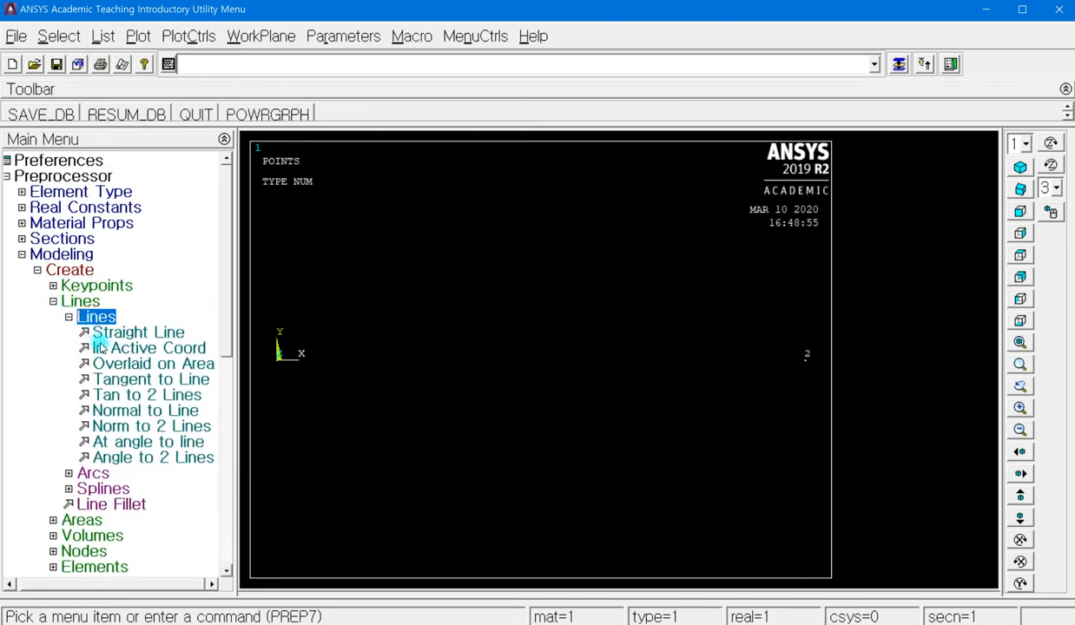
{"action": "left_click", "coordinate": [125, 333]}
{"action": "left_click_drag", "start_coordinate": [60, 311], "coordinate": [186, 166]}
{"action": "left_click", "coordinate": [279, 359]}
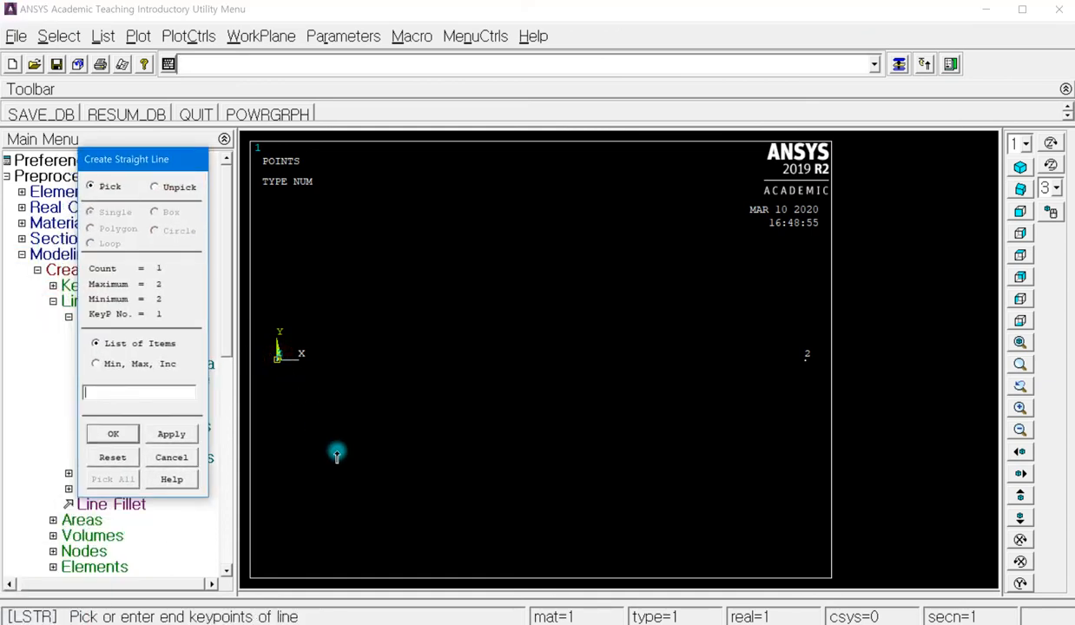
{"action": "left_click", "coordinate": [806, 358]}
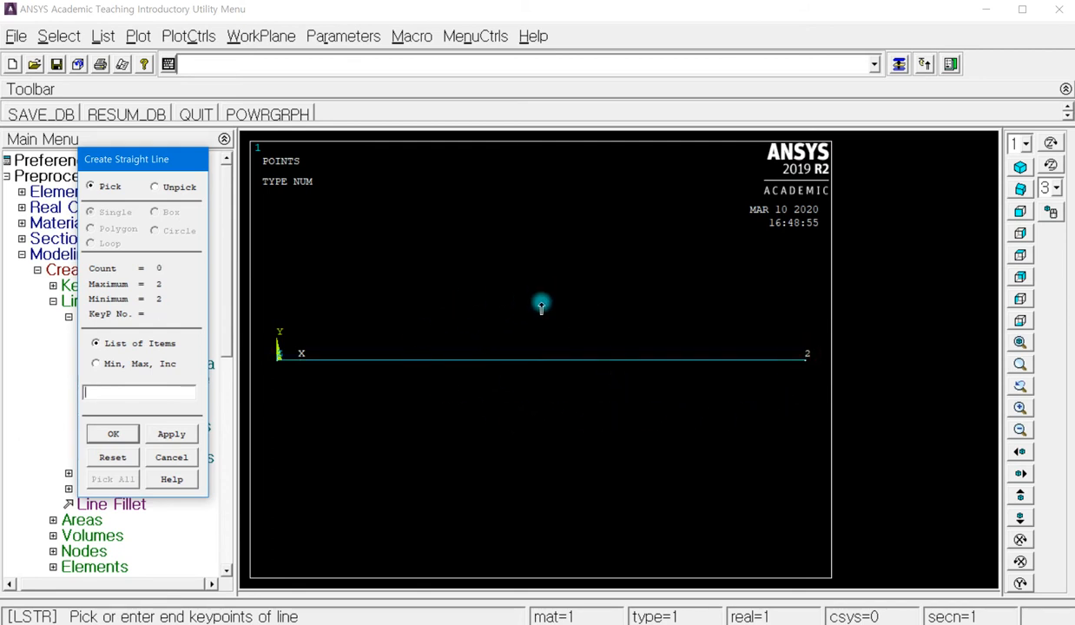
{"action": "left_click", "coordinate": [108, 434]}
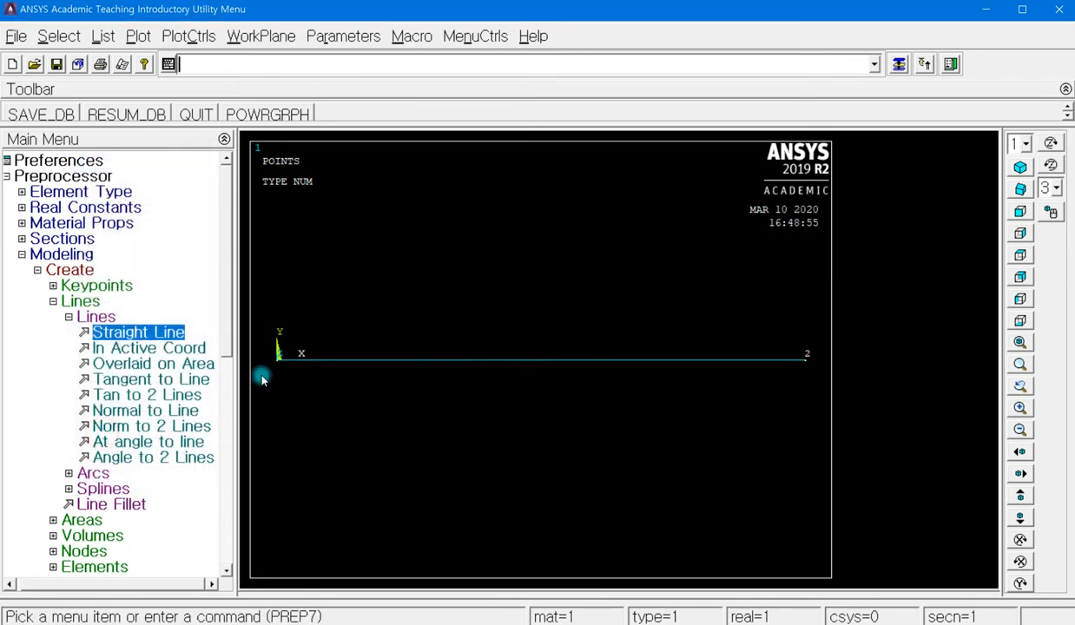
Open the MeshTool from the meshing commands and move it clear of the beam line.
{"action": "left_click", "coordinate": [37, 270]}
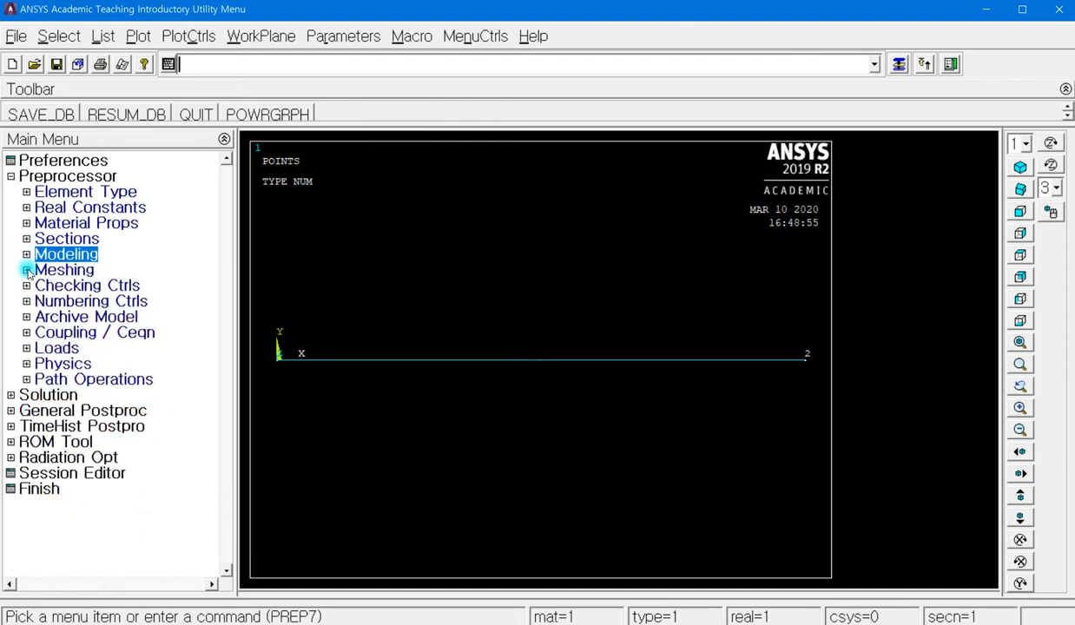
{"action": "left_click", "coordinate": [26, 270]}
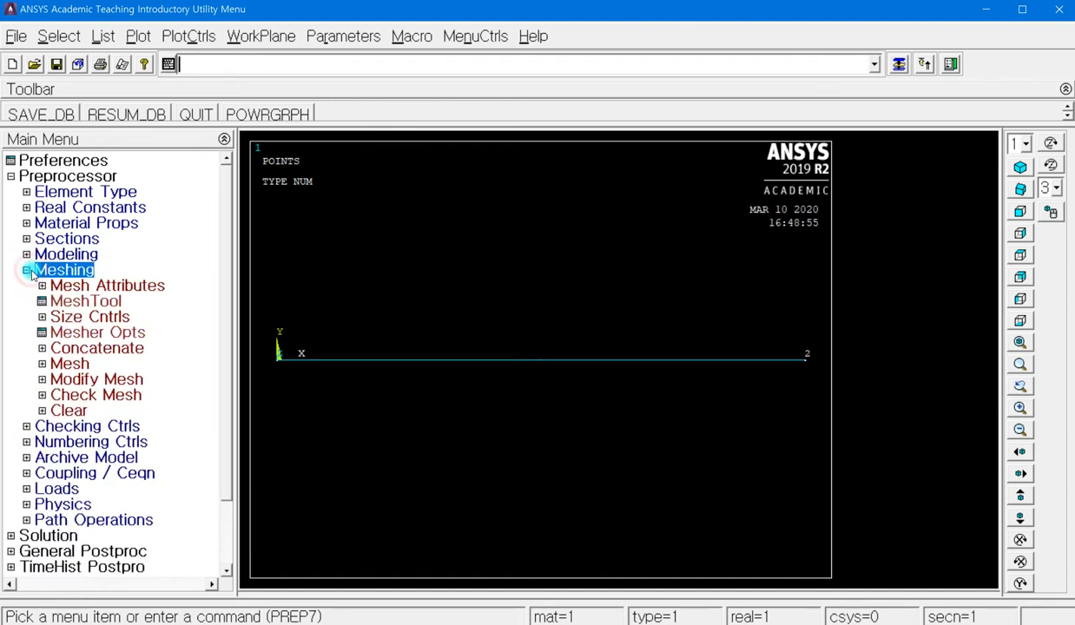
{"action": "left_click", "coordinate": [119, 301]}
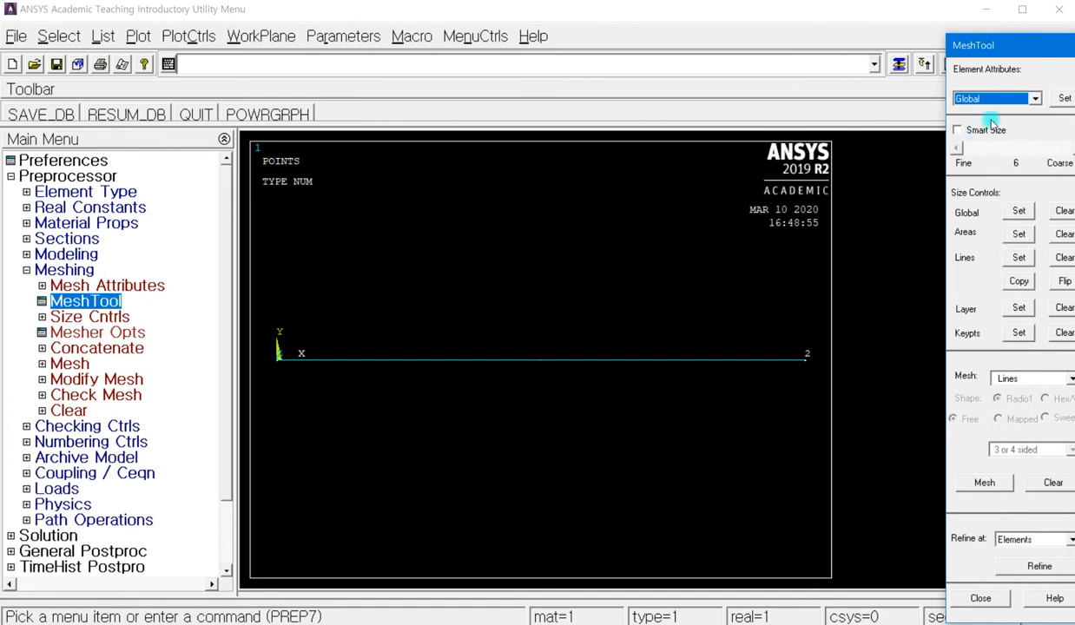
{"action": "left_click_drag", "start_coordinate": [996, 49], "coordinate": [681, 31]}
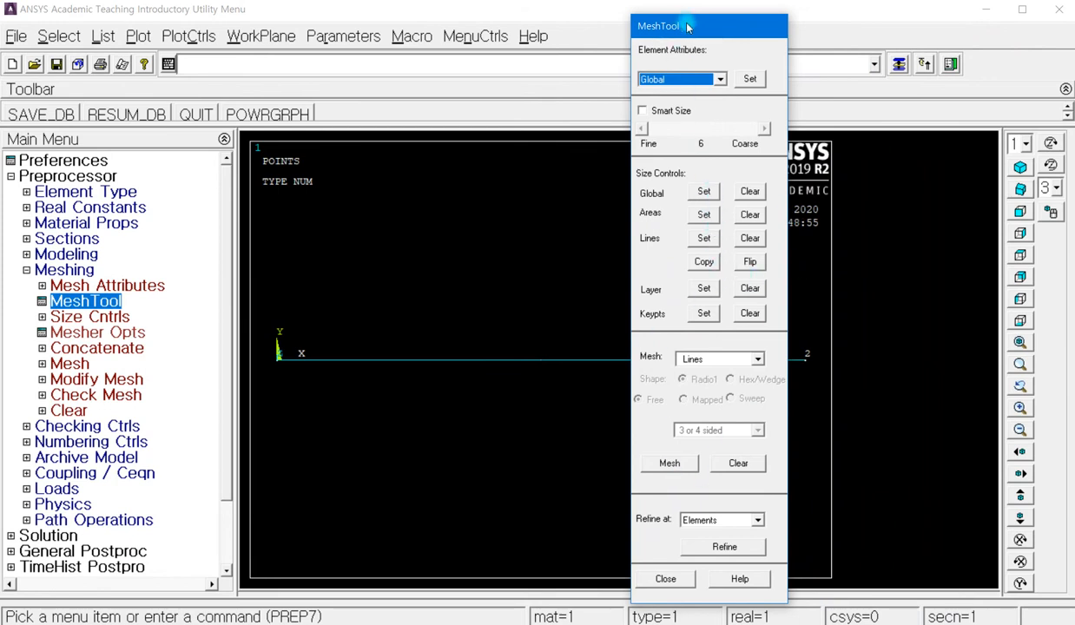
{"action": "left_click_drag", "start_coordinate": [661, 21], "coordinate": [802, 18]}
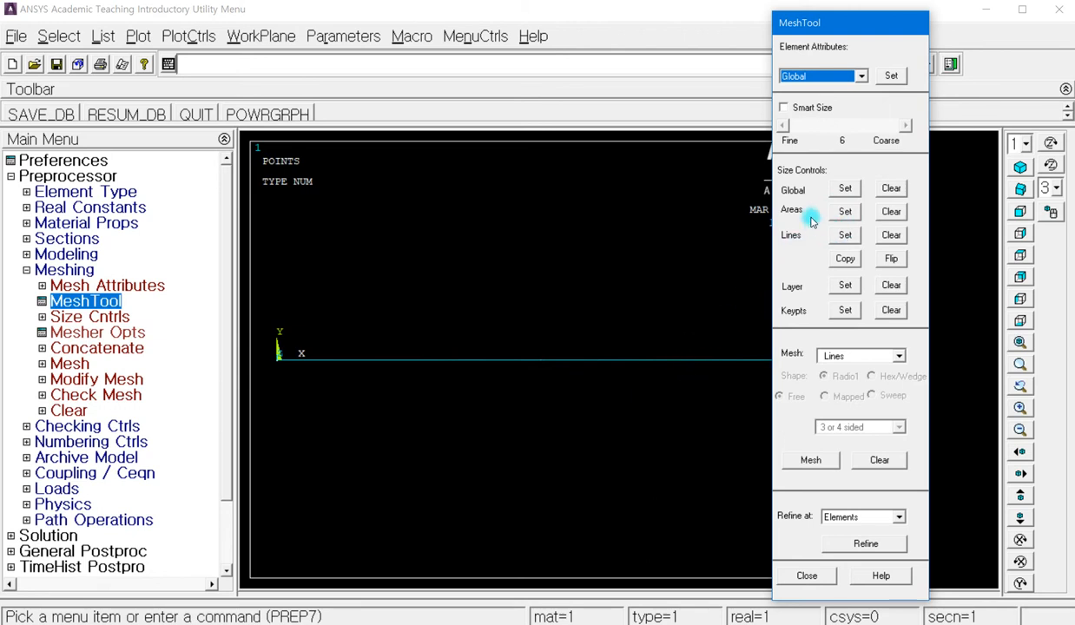
{"action": "left_click", "coordinate": [850, 189]}
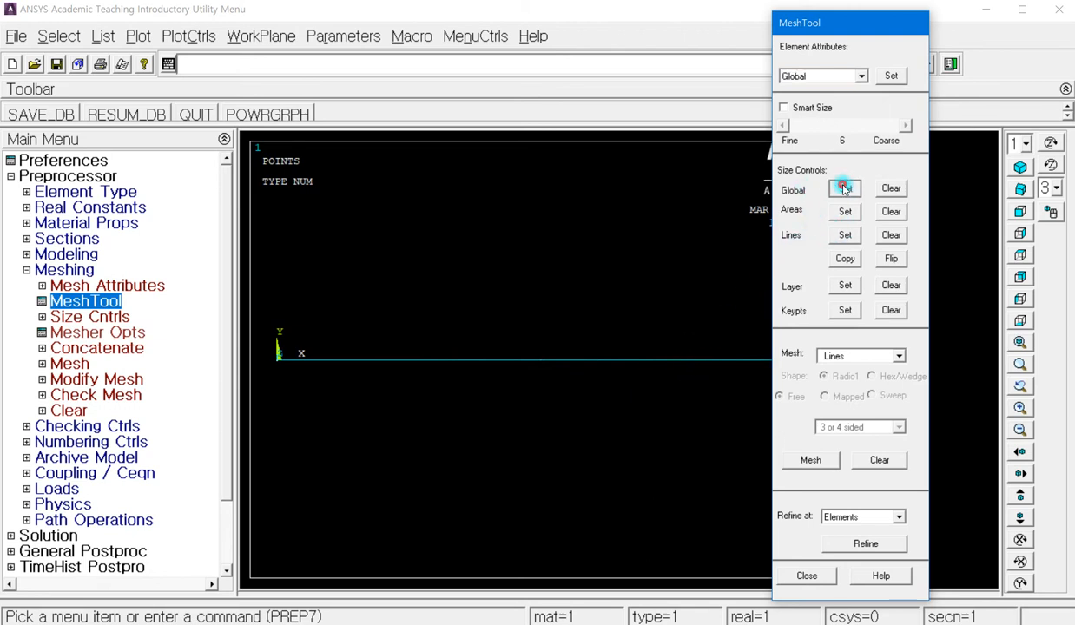
{"action": "left_click_drag", "start_coordinate": [676, 243], "coordinate": [512, 113]}
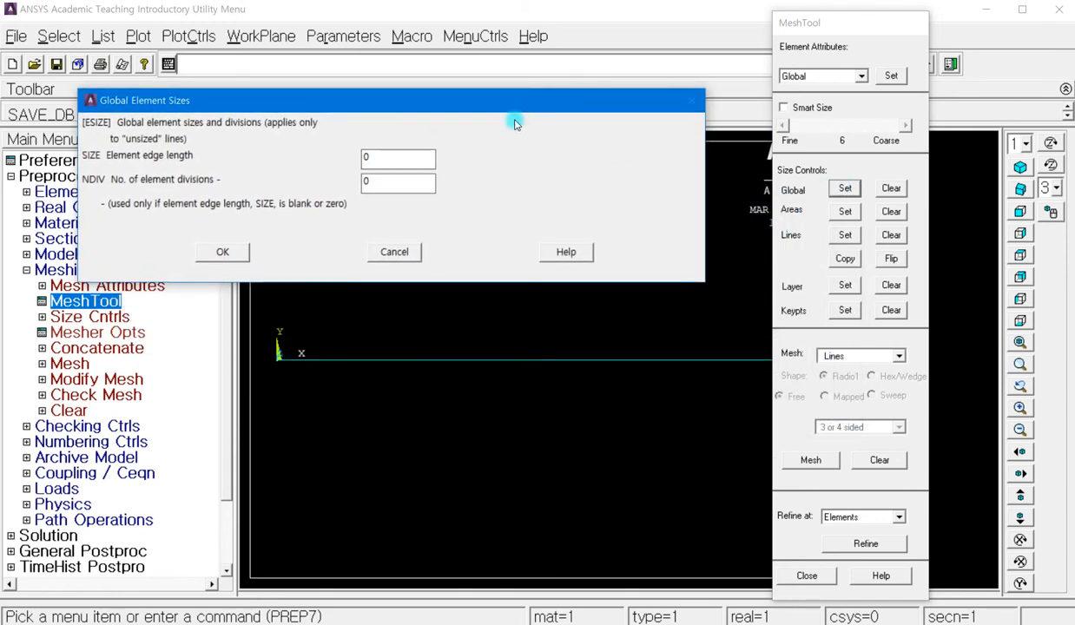
{"action": "left_click", "coordinate": [390, 251]}
Assign 10 element divisions to the beam line through the MeshTool's line size controls, box-selecting the line.
{"action": "left_click", "coordinate": [847, 236]}
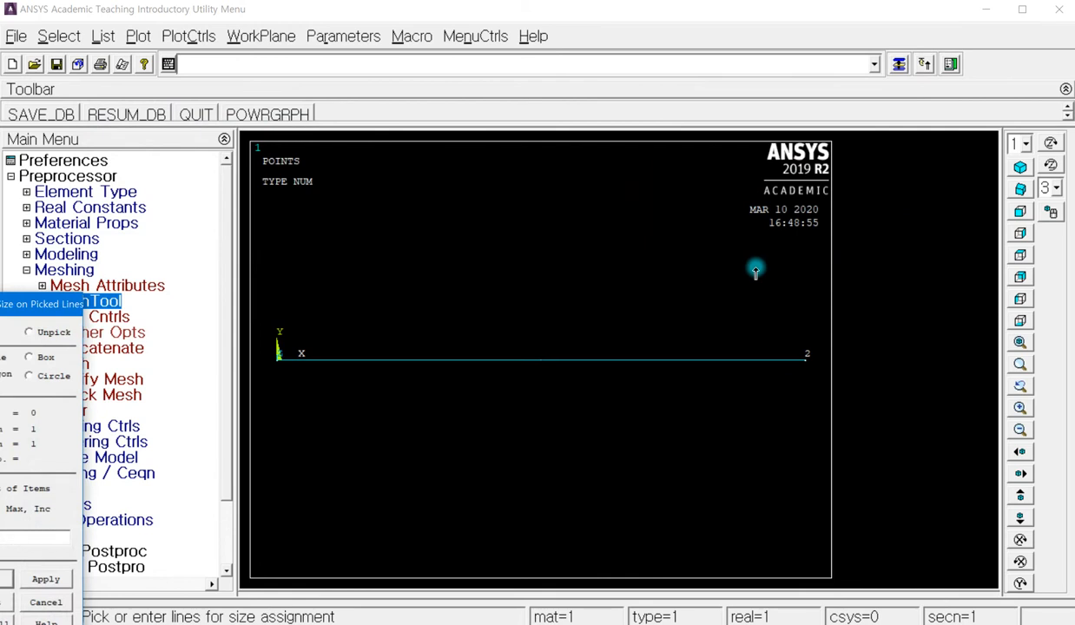
{"action": "left_click_drag", "start_coordinate": [18, 307], "coordinate": [147, 102]}
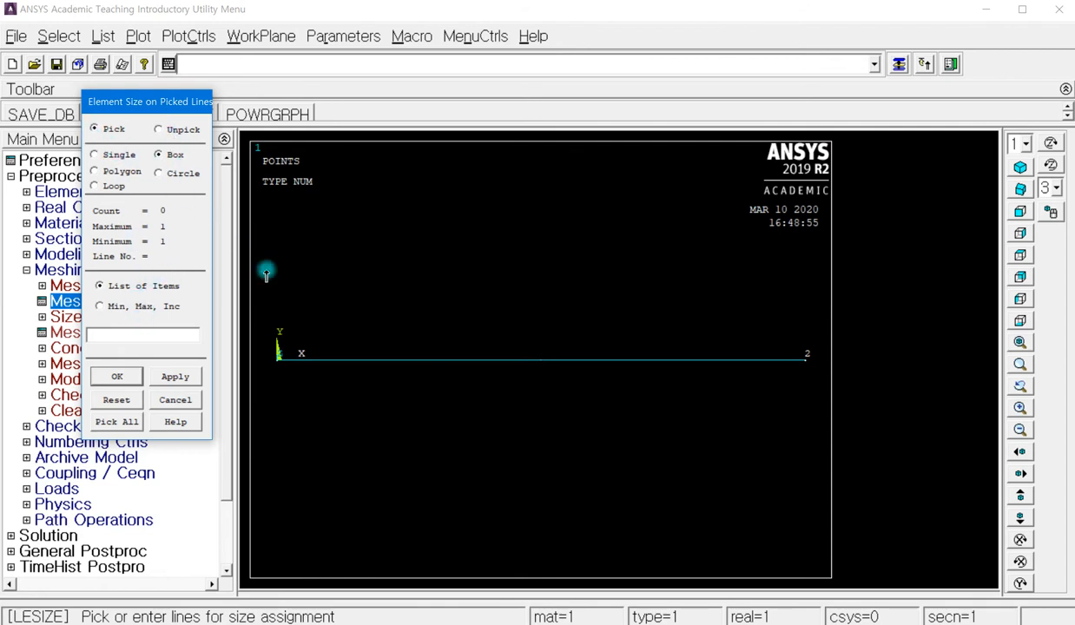
{"action": "mouse_move", "coordinate": [269, 314]}
{"action": "left_mouse_down"}
{"action": "mouse_move", "coordinate": [681, 423]}
{"action": "mouse_move", "coordinate": [816, 407]}
{"action": "mouse_move", "coordinate": [803, 400]}
{"action": "left_mouse_up"}
{"action": "left_click", "coordinate": [165, 379]}
{"action": "left_click_drag", "start_coordinate": [451, 192], "coordinate": [397, 102]}
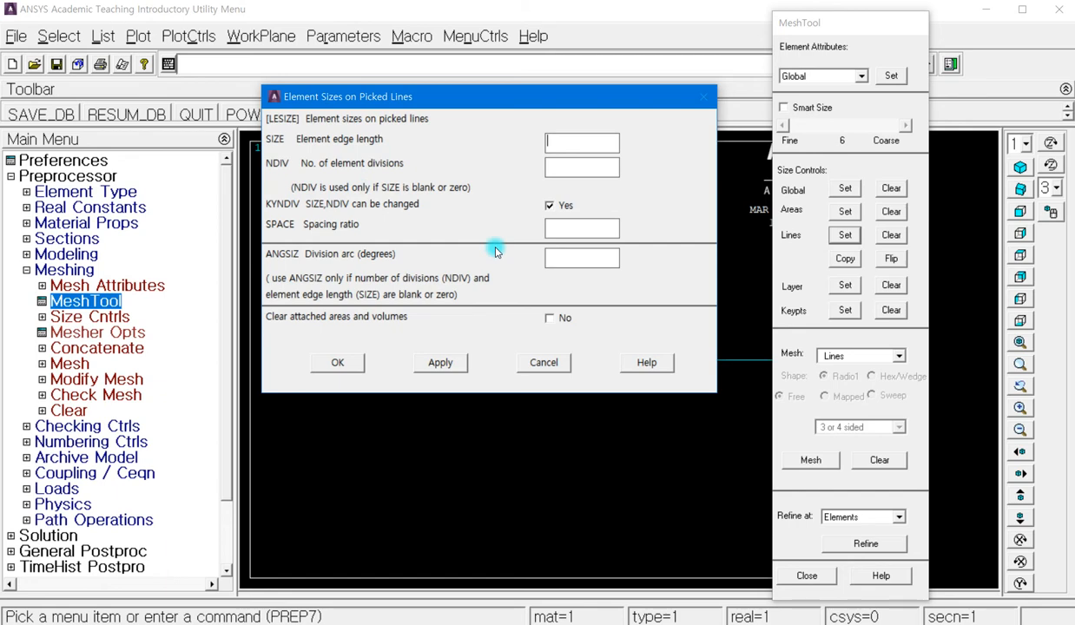
{"action": "left_click_drag", "start_coordinate": [383, 96], "coordinate": [155, 88]}
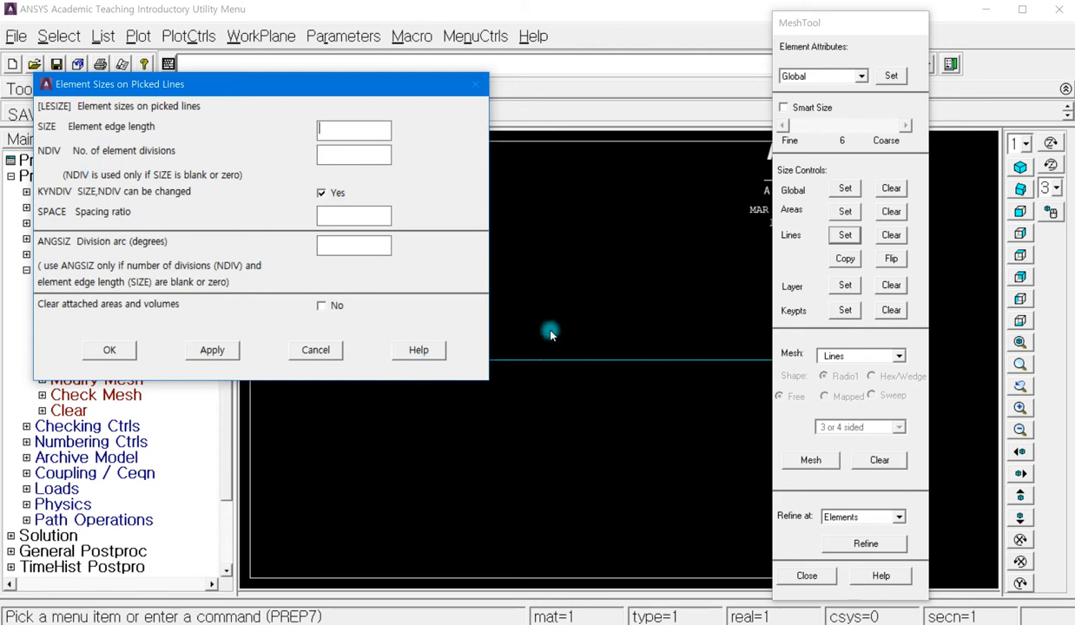
{"action": "left_click_drag", "start_coordinate": [173, 87], "coordinate": [218, 123]}
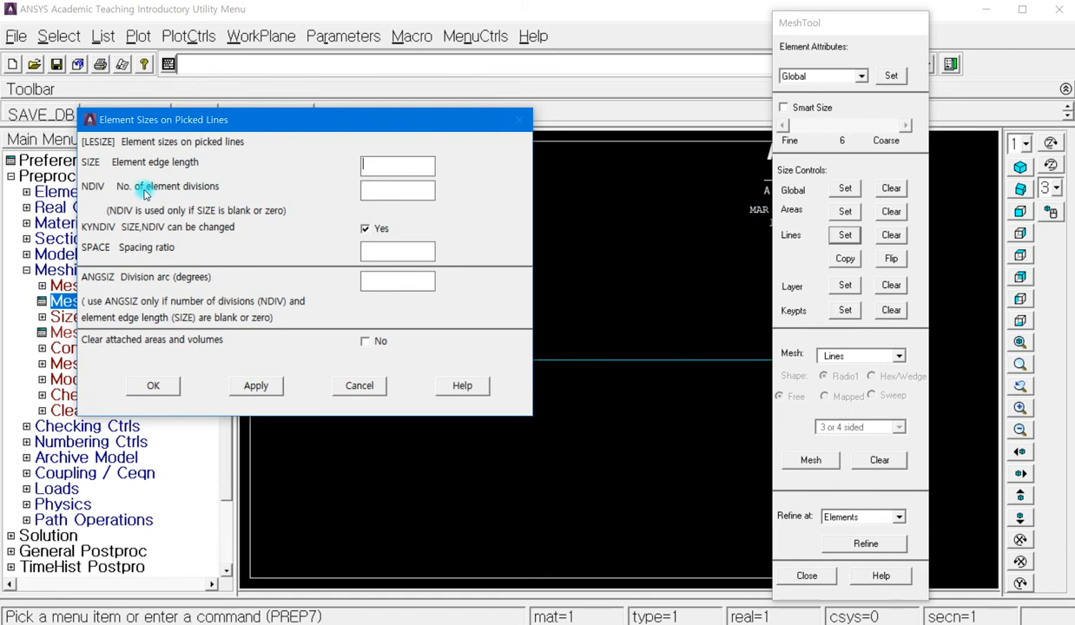
{"action": "left_click", "coordinate": [390, 188]}
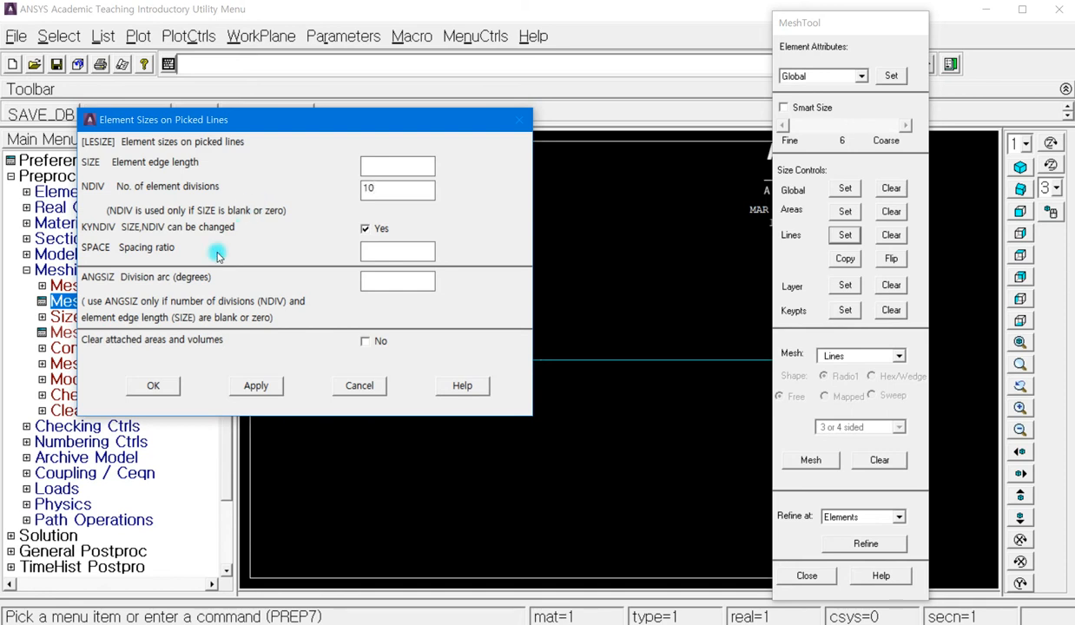
{"action": "left_click", "coordinate": [155, 386]}
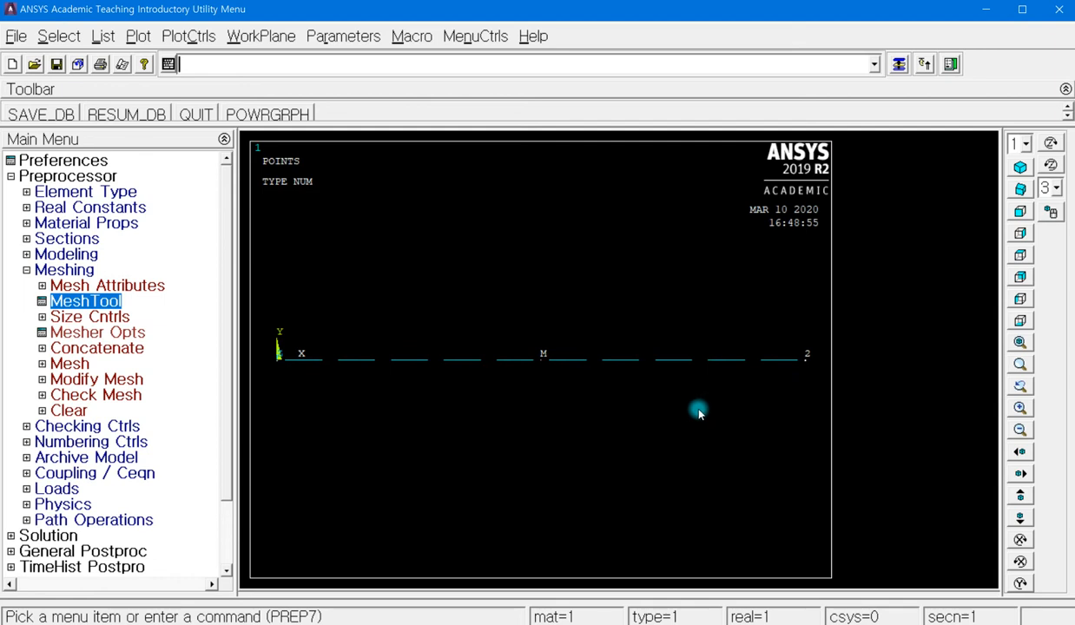
Close the MeshTool and turn on node numbers in the plot numbering controls.
{"action": "left_click", "coordinate": [190, 40]}
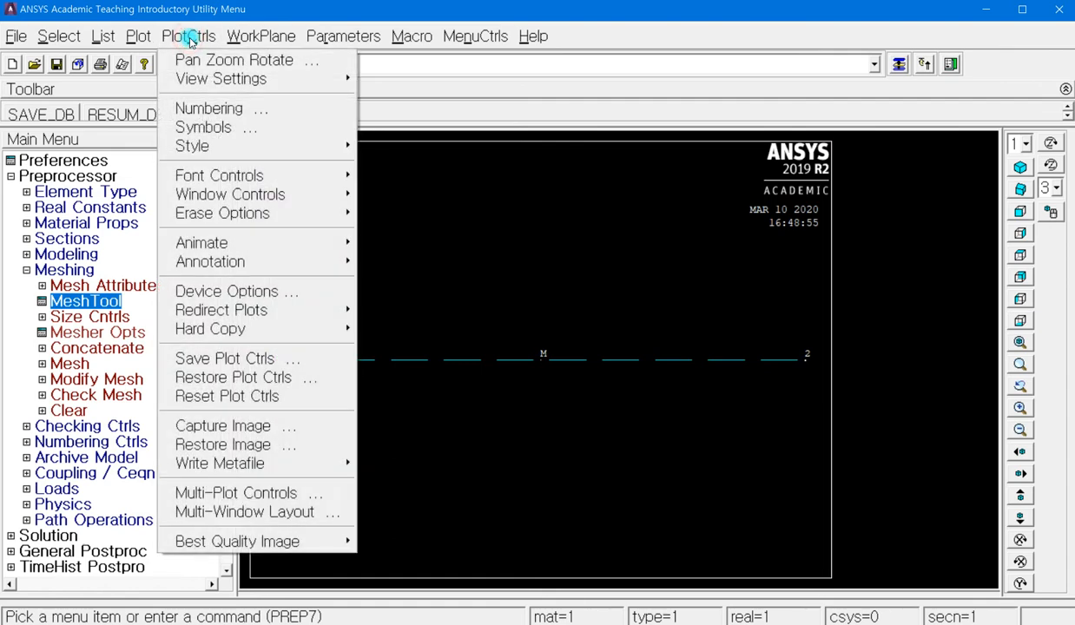
{"action": "left_click", "coordinate": [211, 107]}
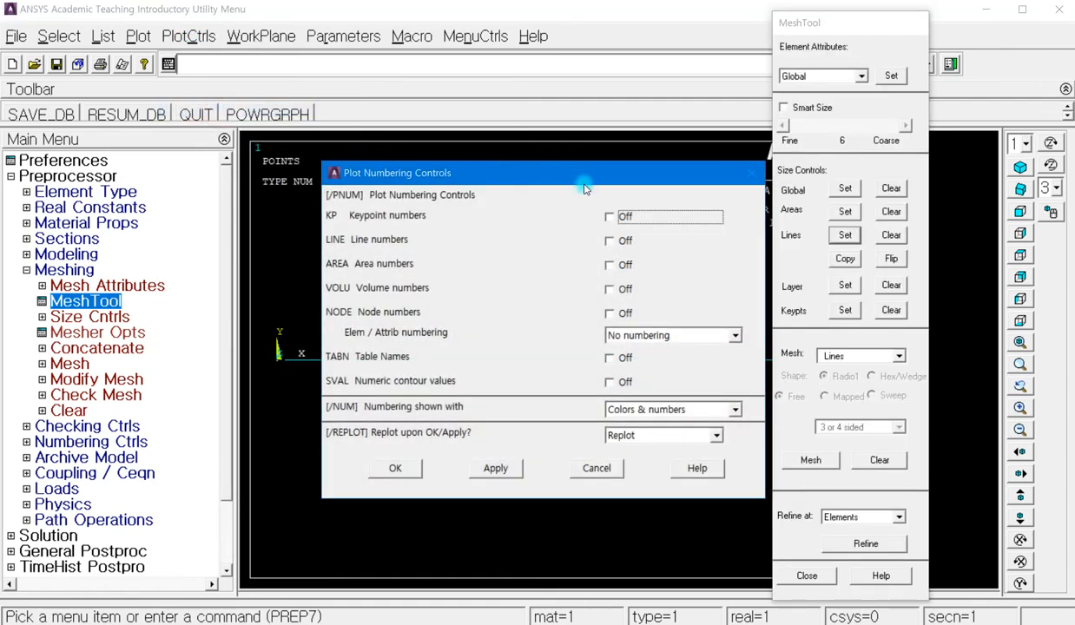
{"action": "left_click", "coordinate": [809, 576]}
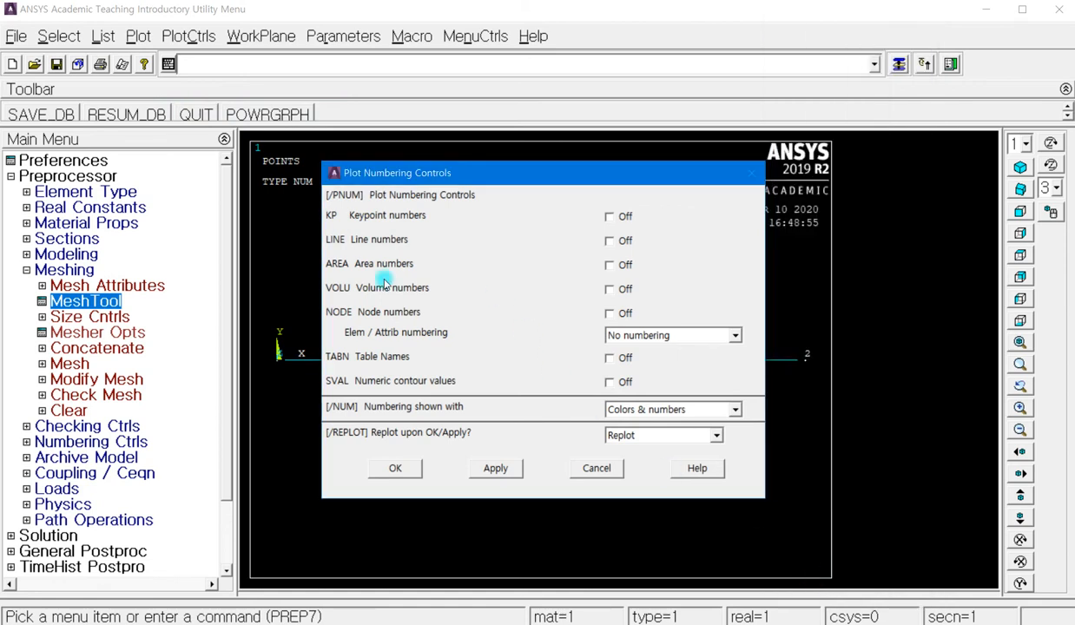
{"action": "left_click_drag", "start_coordinate": [566, 172], "coordinate": [253, 31]}
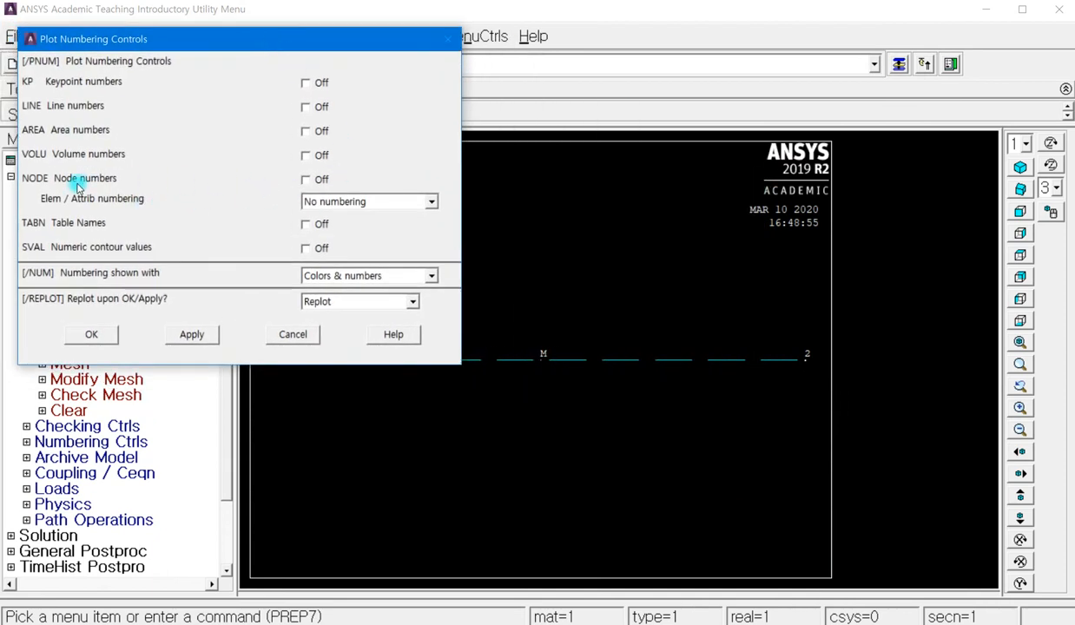
{"action": "left_click", "coordinate": [304, 179]}
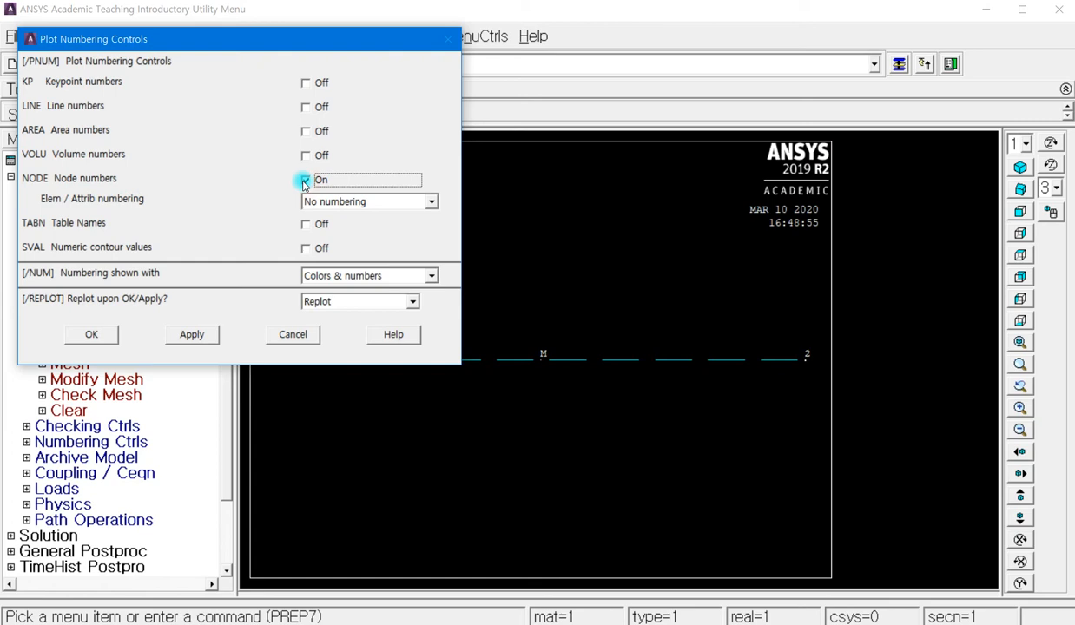
{"action": "left_click", "coordinate": [179, 334]}
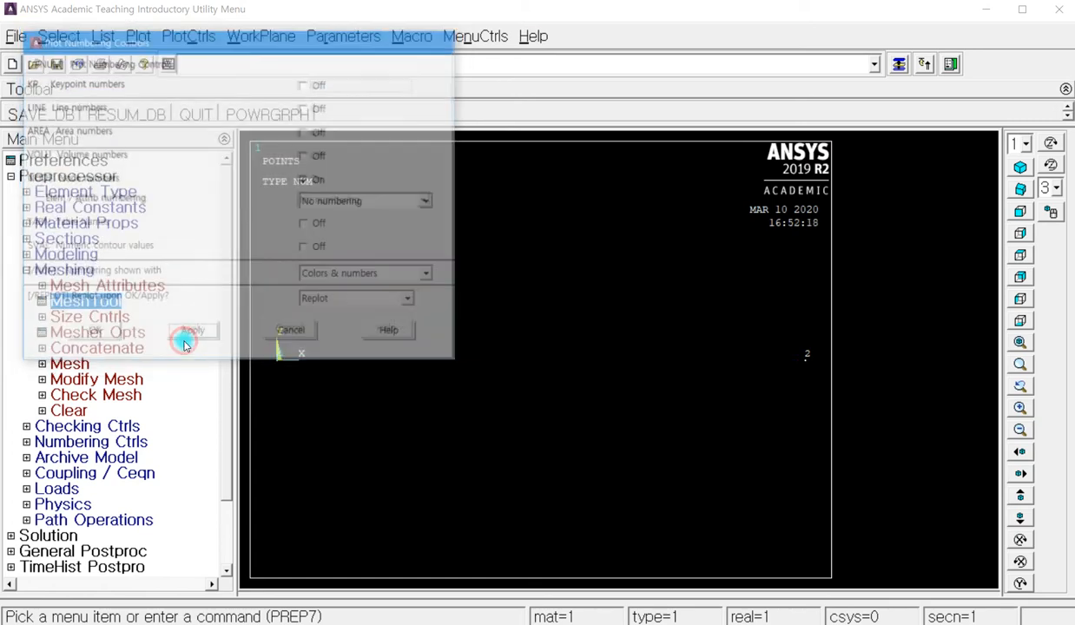
Set the element/attribute numbering of the plot to Element numbers and replot.
{"action": "left_click_drag", "start_coordinate": [276, 37], "coordinate": [812, 142]}
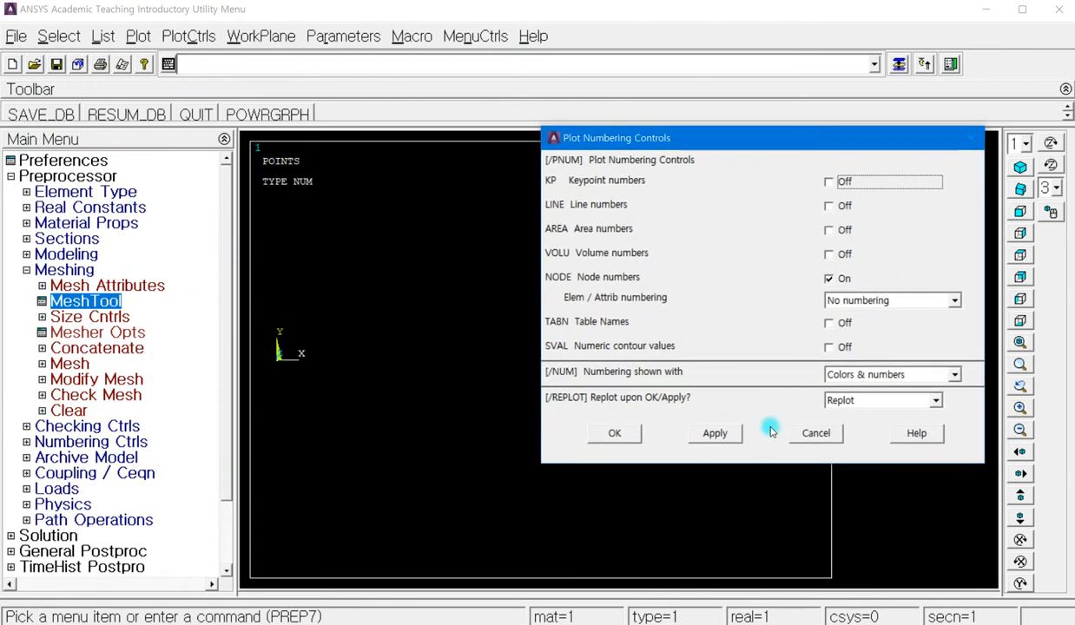
{"action": "left_click", "coordinate": [890, 300]}
{"action": "left_click", "coordinate": [884, 328]}
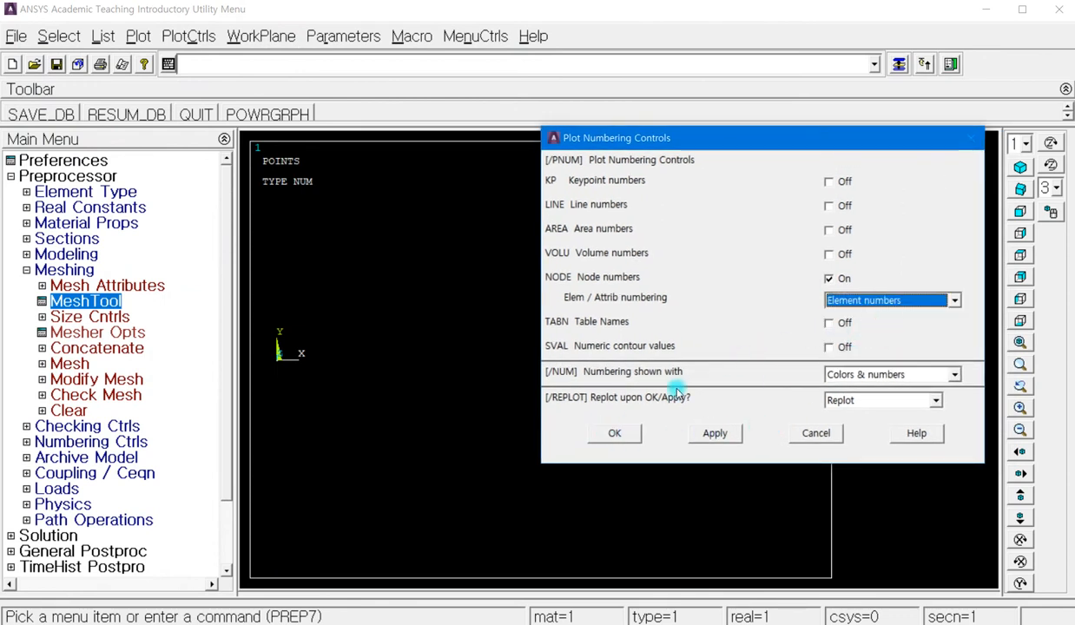
{"action": "left_click", "coordinate": [611, 433]}
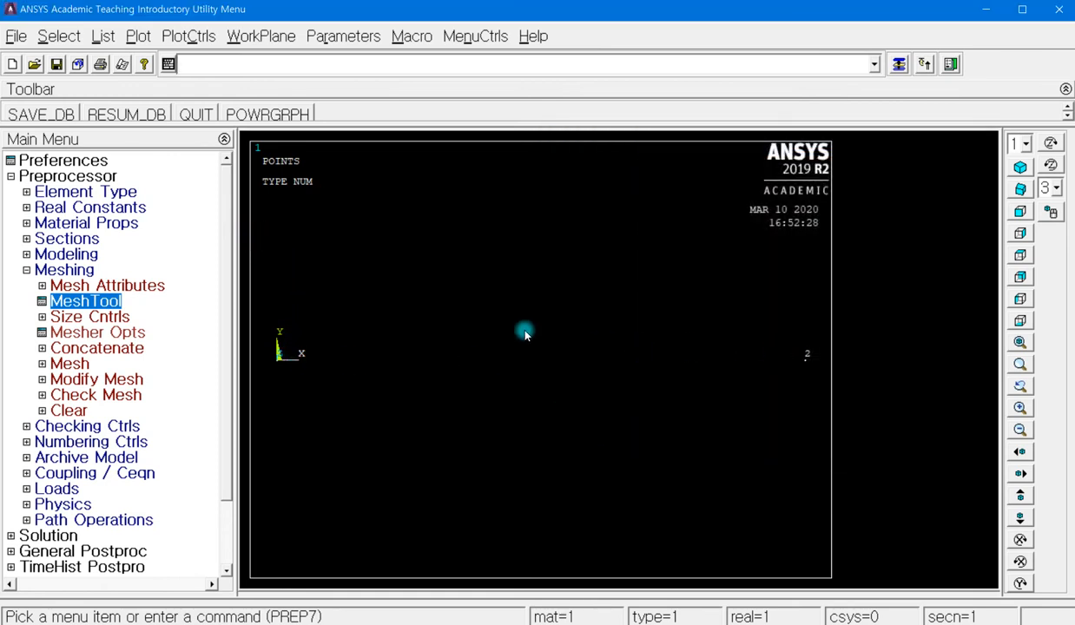
Plot the model's lines to display the divided beam line.
{"action": "left_click", "coordinate": [128, 37]}
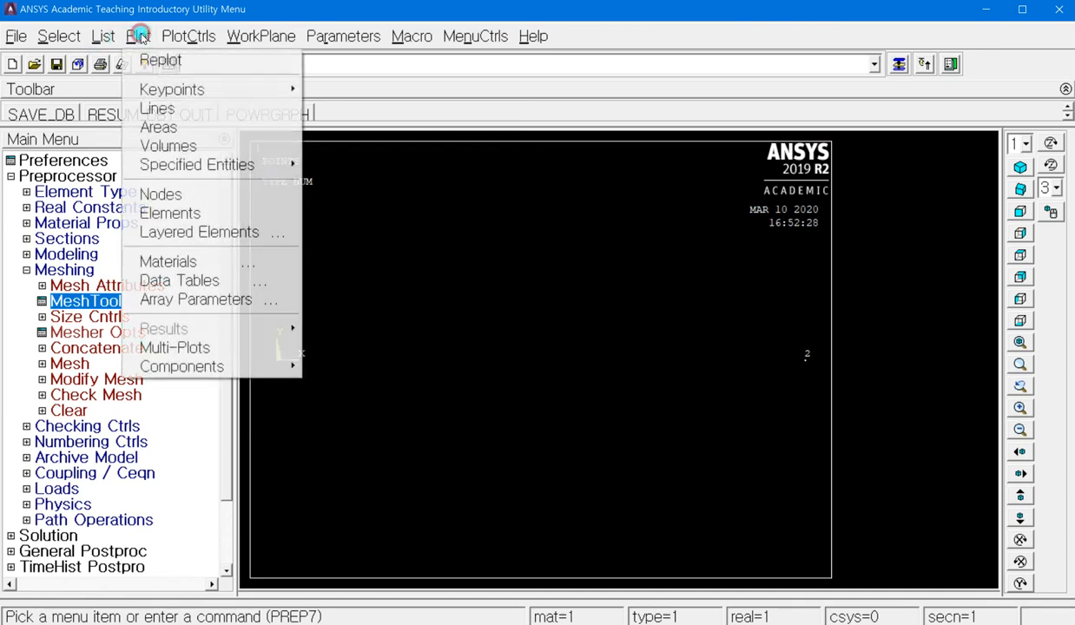
{"action": "left_click", "coordinate": [174, 111]}
{"action": "scroll", "coordinate": [487, 374], "scroll_direction": "up", "scroll_amount": 1}
{"action": "scroll", "coordinate": [488, 371], "scroll_direction": "down", "scroll_amount": 2}
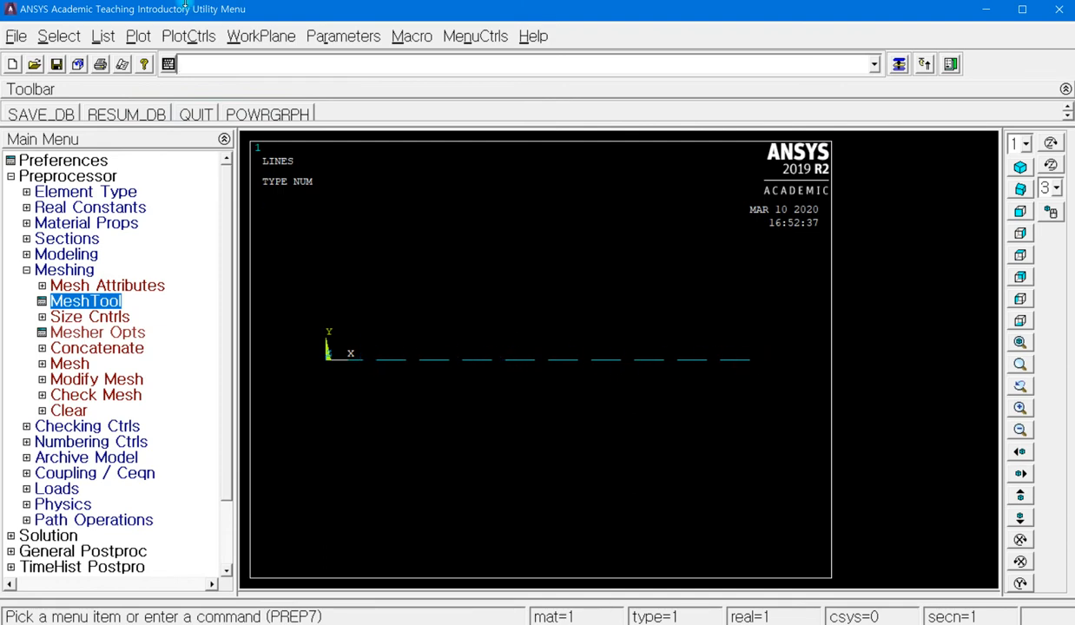
Turn on keypoint numbers in the plot numbering controls and replot the line.
{"action": "left_click", "coordinate": [205, 45]}
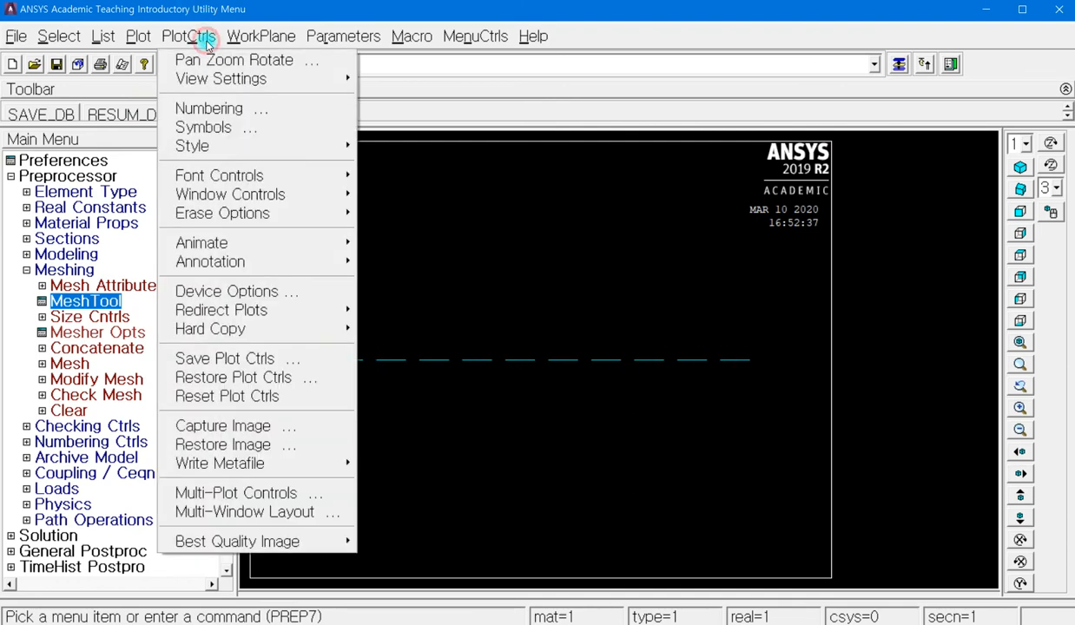
{"action": "left_click", "coordinate": [232, 112]}
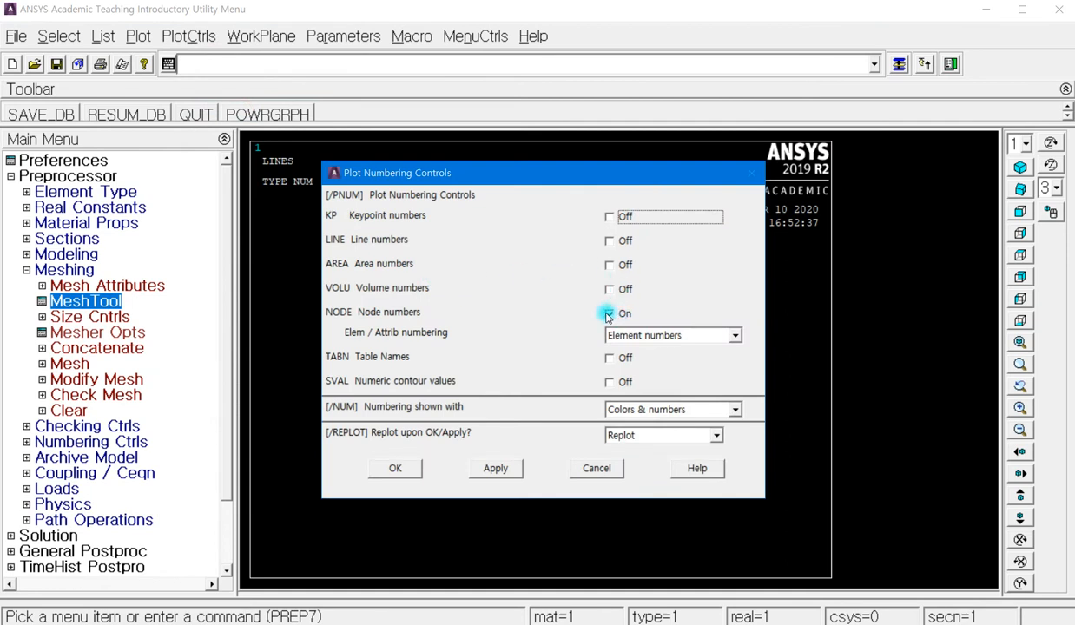
{"action": "left_click", "coordinate": [608, 216]}
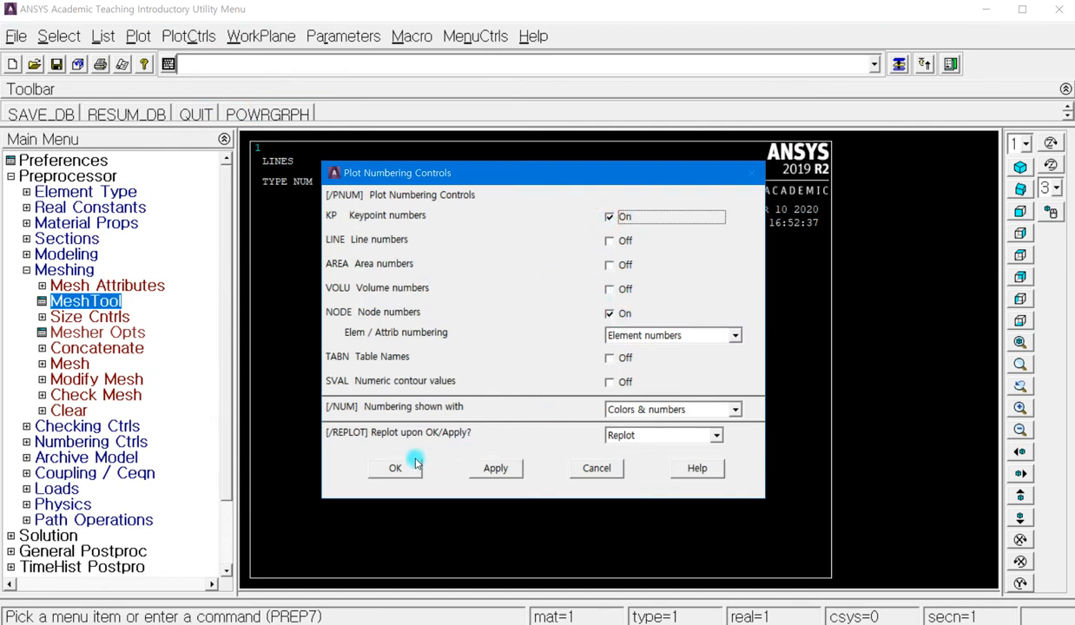
{"action": "left_click", "coordinate": [493, 466]}
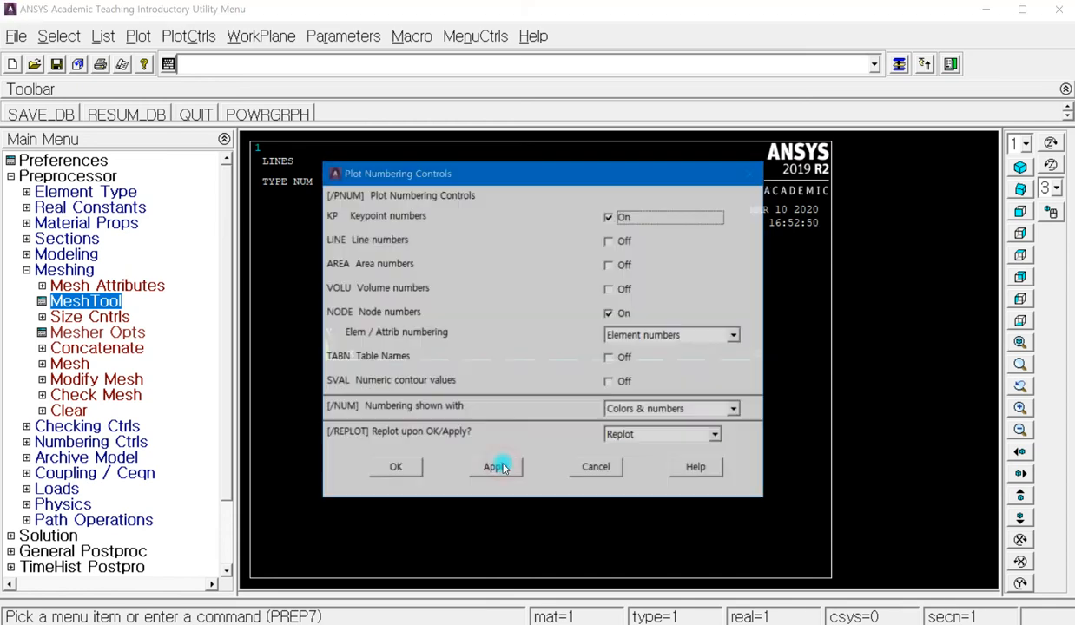
{"action": "left_click", "coordinate": [413, 467]}
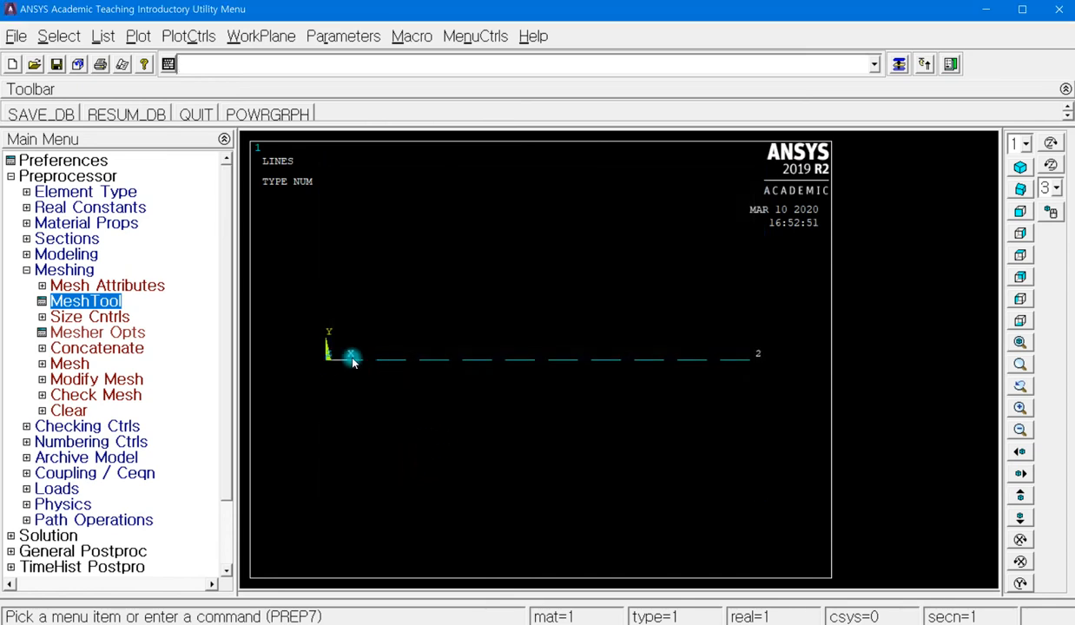
{"action": "scroll", "coordinate": [759, 360], "scroll_direction": "up", "scroll_amount": 4}
{"action": "scroll", "coordinate": [752, 366], "scroll_direction": "down", "scroll_amount": 5}
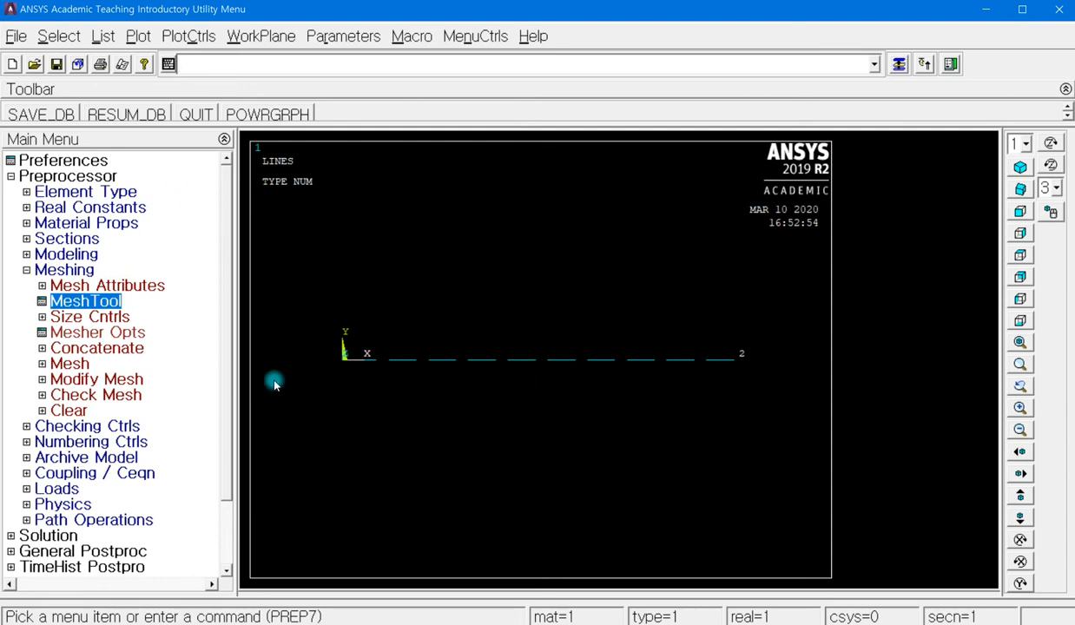
Try to apply a structural displacement constraint on nodes from the solution loads.
{"action": "left_click", "coordinate": [25, 271]}
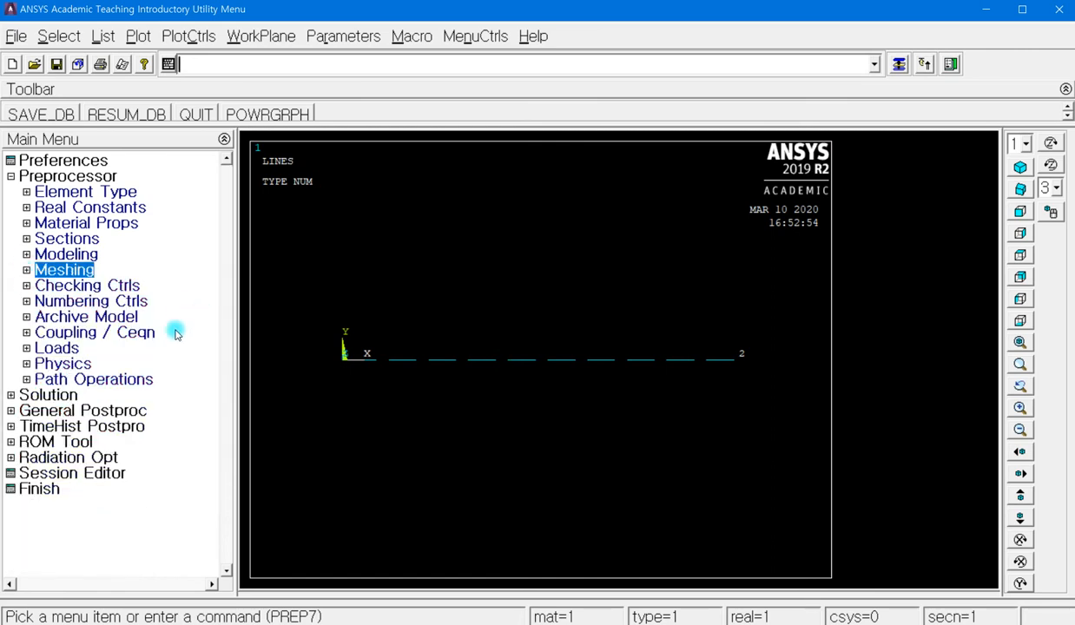
{"action": "left_click", "coordinate": [11, 397]}
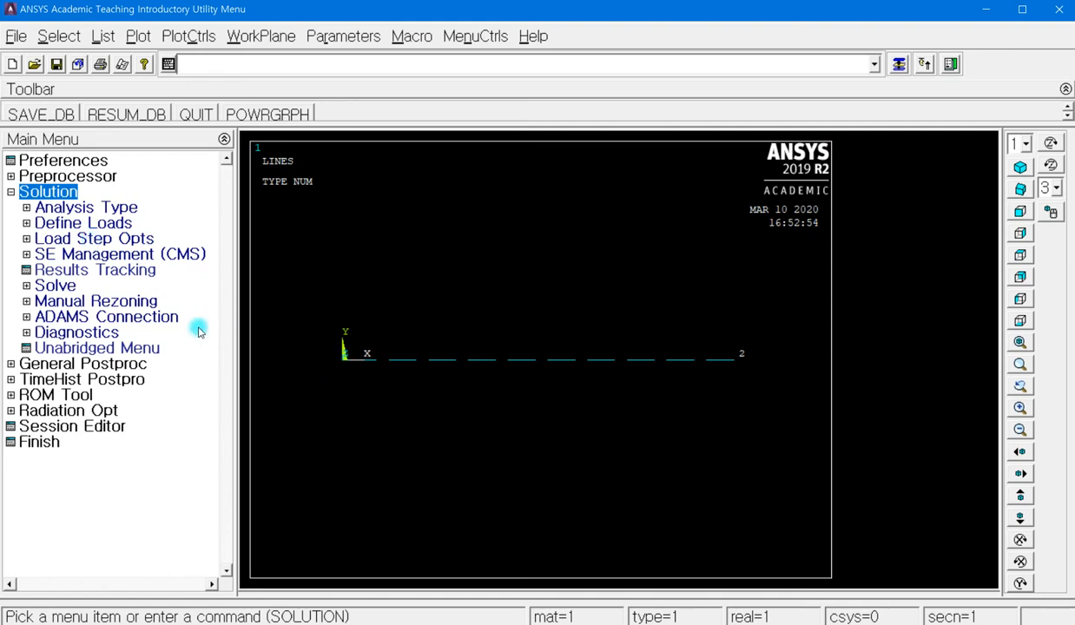
{"action": "left_click", "coordinate": [46, 224]}
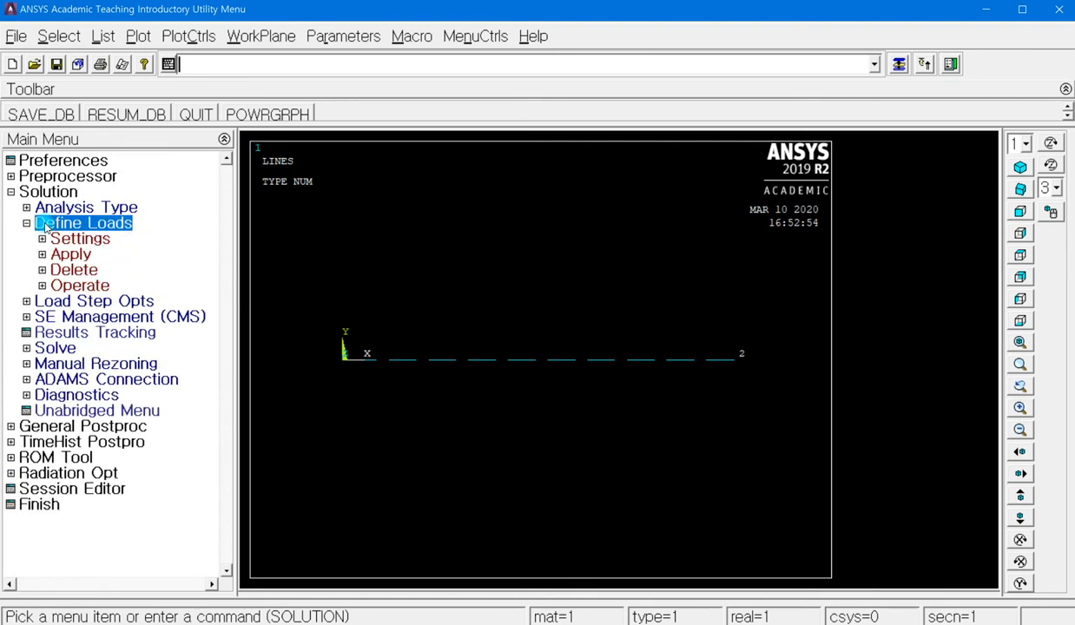
{"action": "left_click", "coordinate": [66, 269]}
{"action": "left_click", "coordinate": [71, 256]}
{"action": "left_click", "coordinate": [131, 273]}
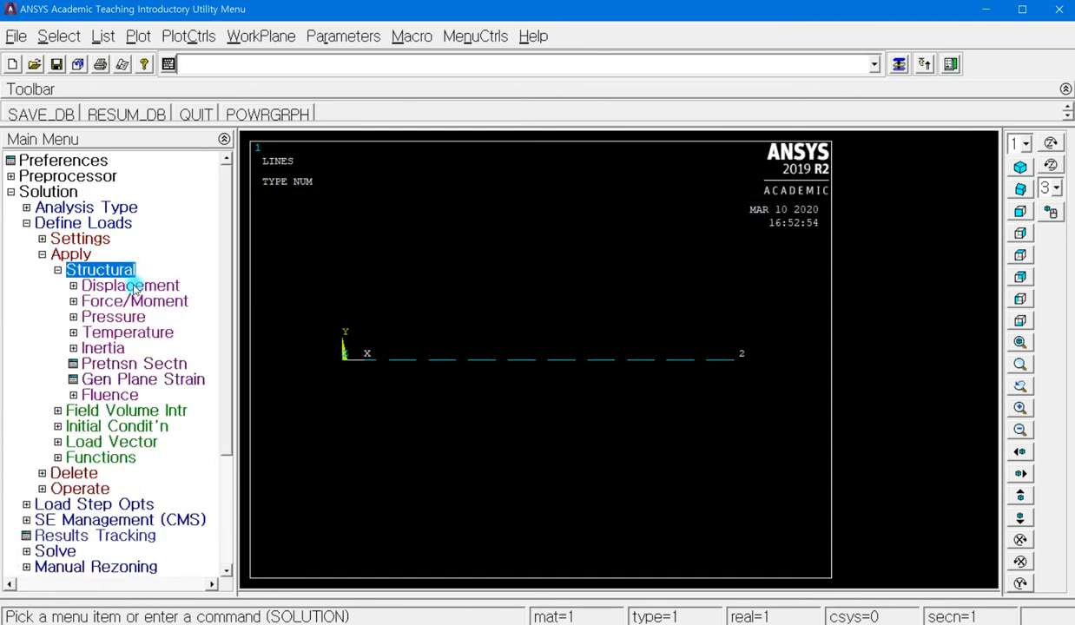
{"action": "left_click", "coordinate": [134, 286]}
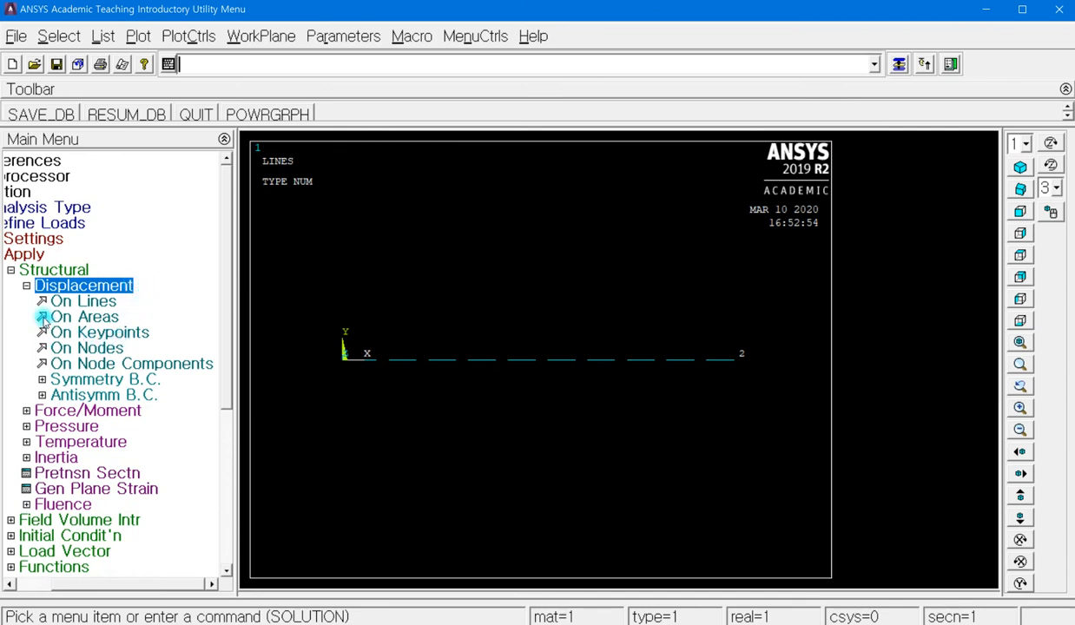
{"action": "left_click", "coordinate": [111, 351]}
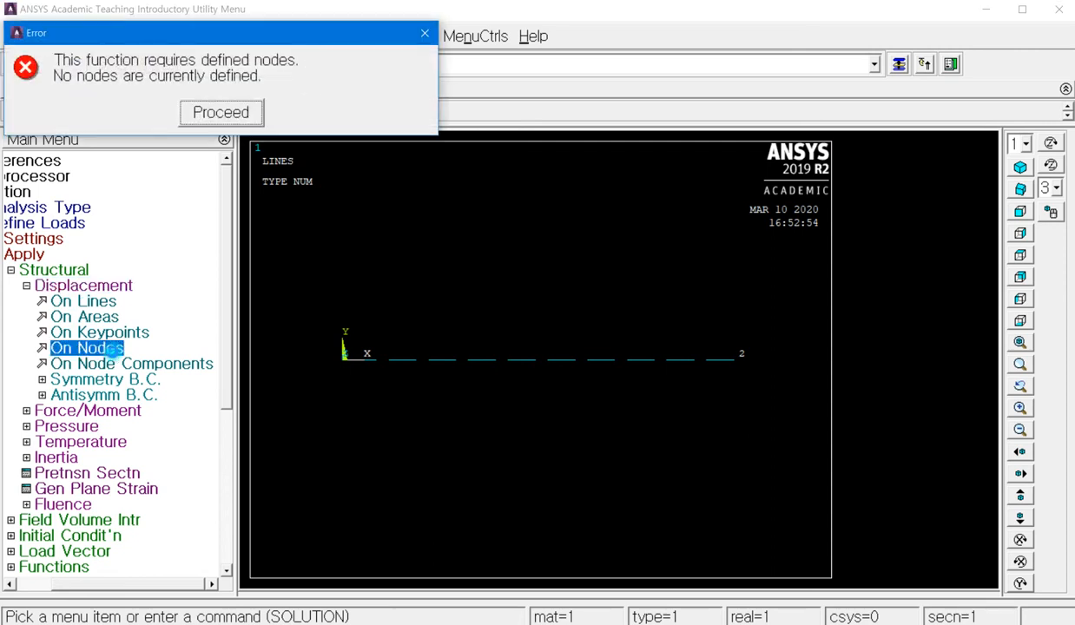
{"action": "left_click", "coordinate": [220, 113]}
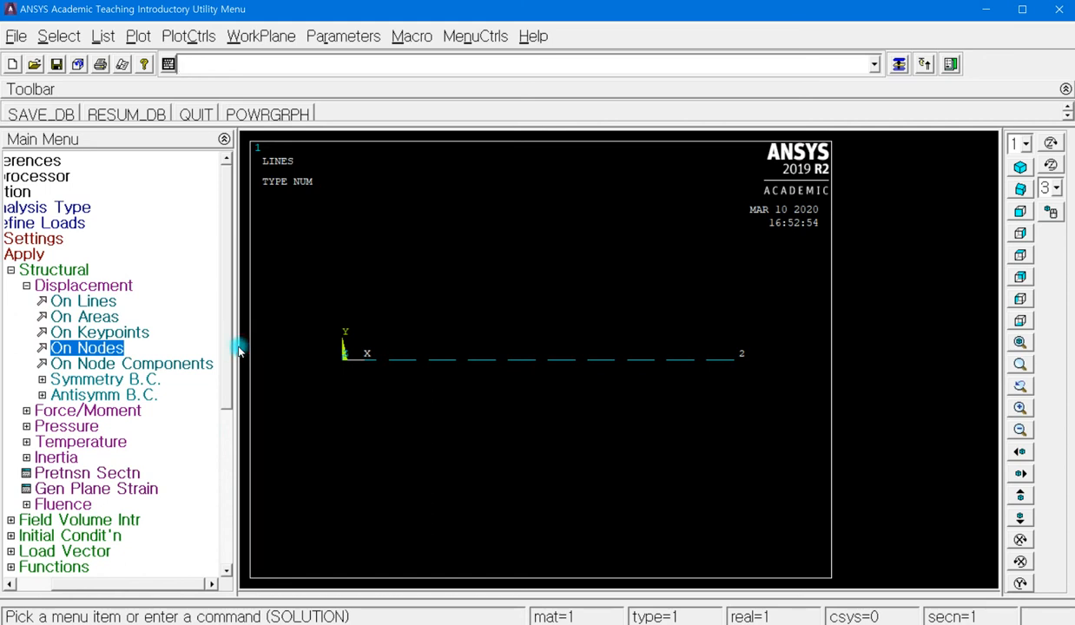
Reopen the MeshTool, box-select the beam line and assign it 10 element divisions.
{"action": "left_click_drag", "start_coordinate": [235, 346], "coordinate": [274, 347]}
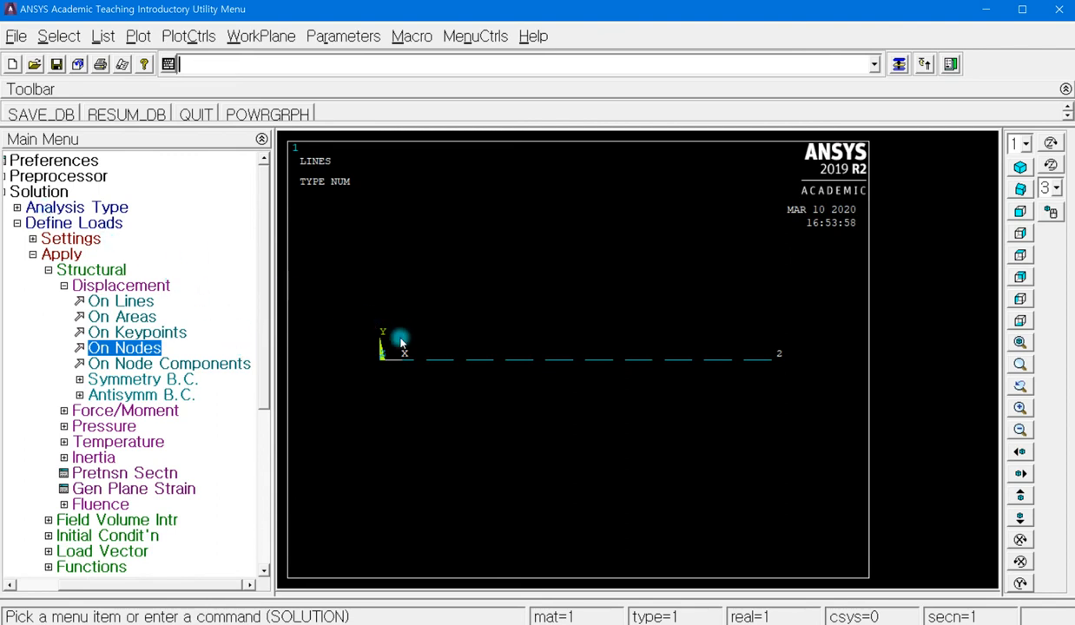
{"action": "left_click", "coordinate": [32, 254]}
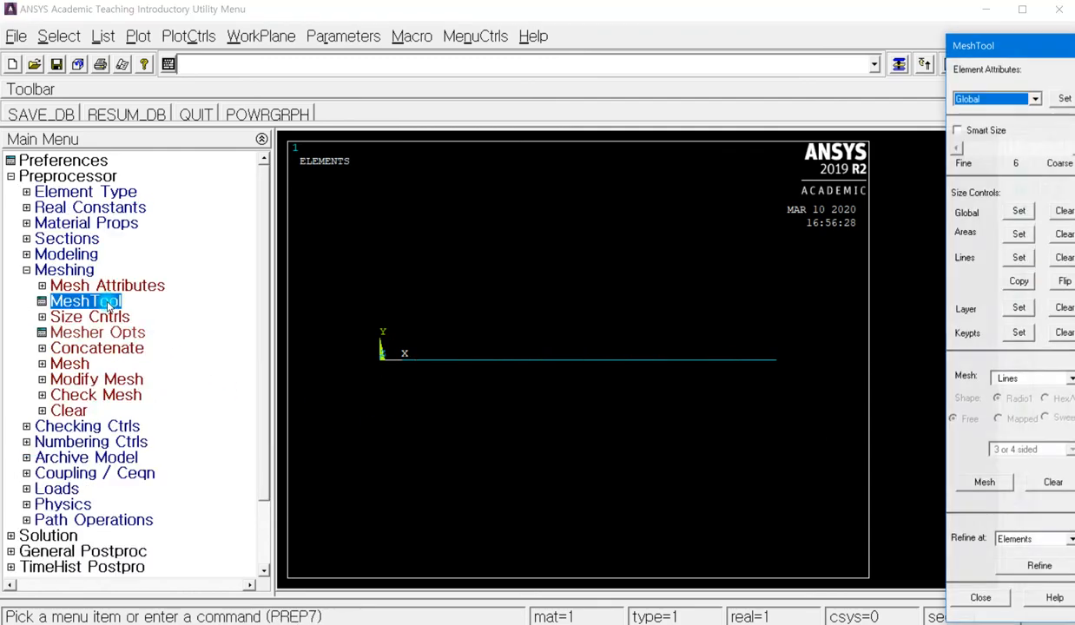
{"action": "left_click_drag", "start_coordinate": [994, 40], "coordinate": [267, 38]}
{"action": "left_click", "coordinate": [250, 251]}
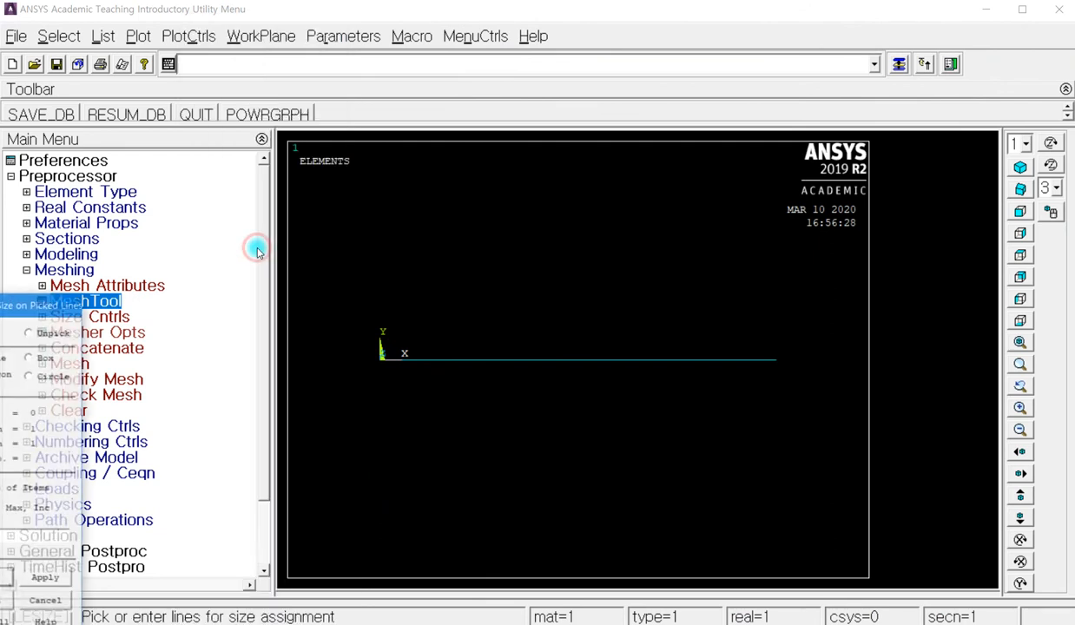
{"action": "left_click_drag", "start_coordinate": [66, 316], "coordinate": [257, 152]}
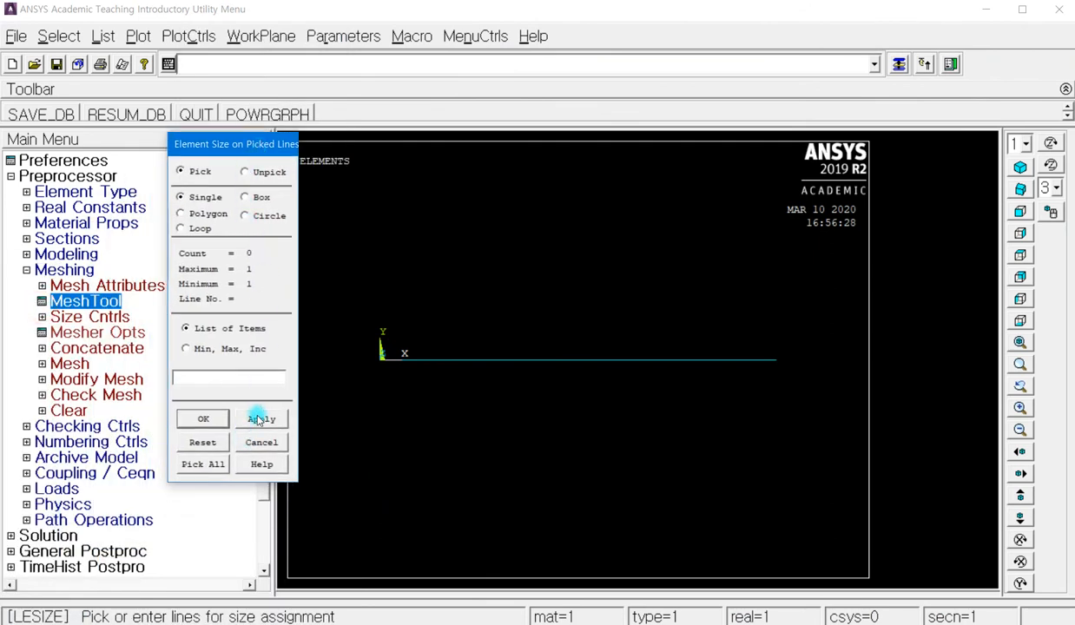
{"action": "left_click", "coordinate": [245, 197]}
{"action": "mouse_move", "coordinate": [349, 300]}
{"action": "left_mouse_down"}
{"action": "mouse_move", "coordinate": [578, 422]}
{"action": "mouse_move", "coordinate": [807, 417]}
{"action": "left_mouse_up"}
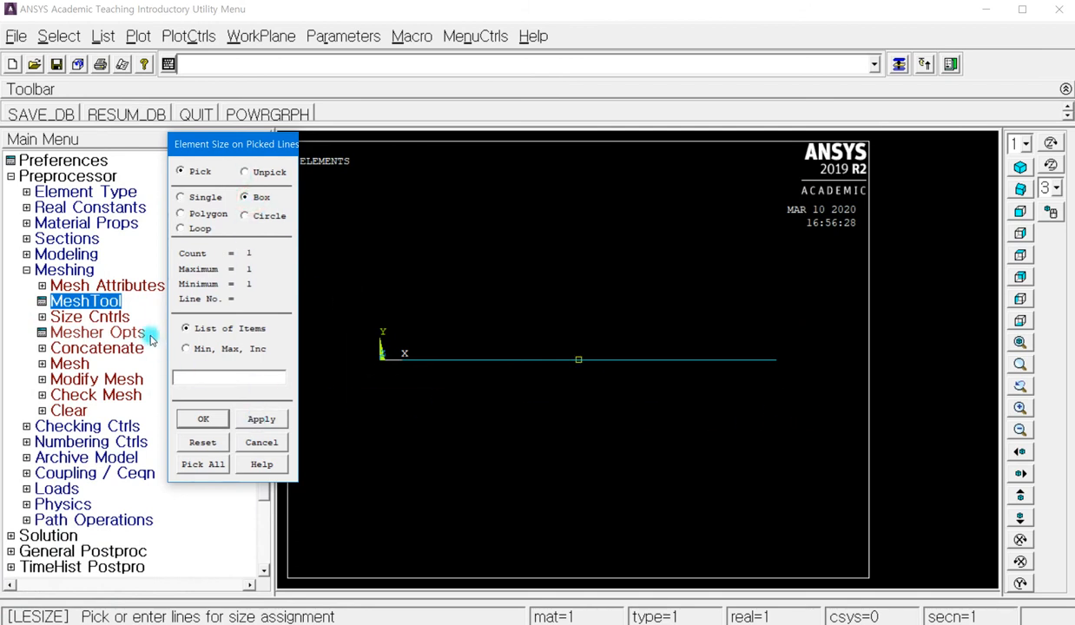
{"action": "left_click", "coordinate": [272, 422]}
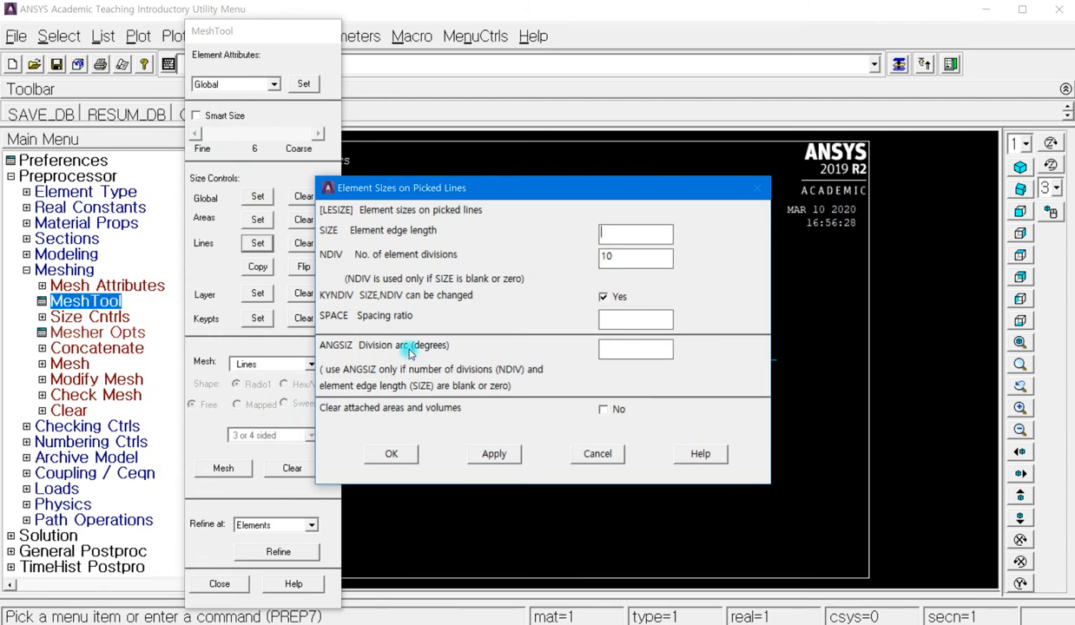
{"action": "left_click", "coordinate": [607, 241]}
{"action": "left_click", "coordinate": [392, 454]}
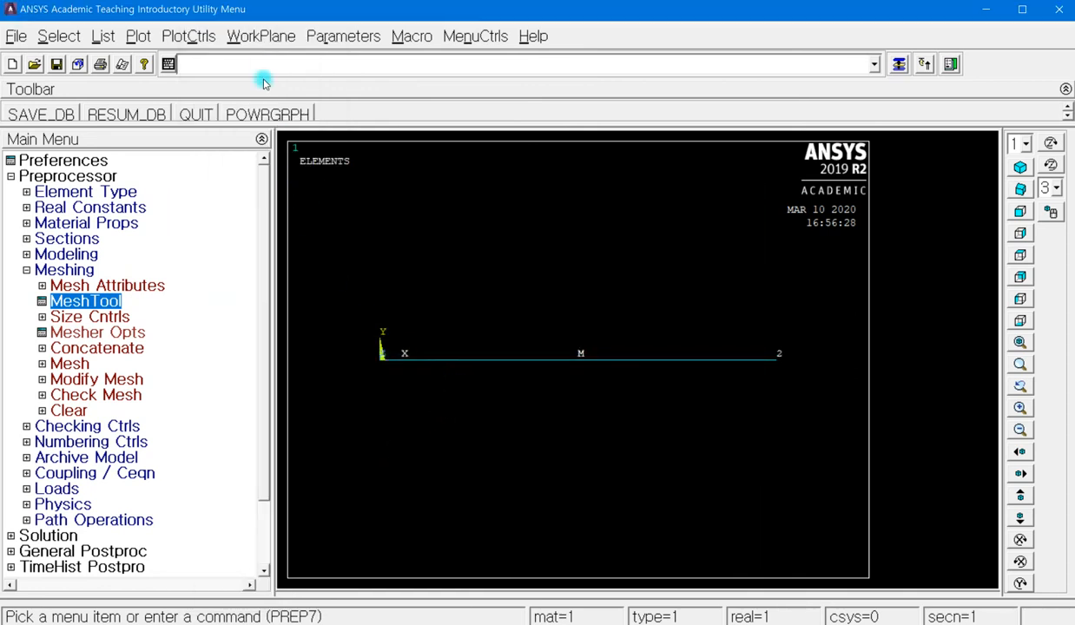
Turn on node numbers in the plot numbering controls and replot the beam's elements.
{"action": "left_click", "coordinate": [186, 34]}
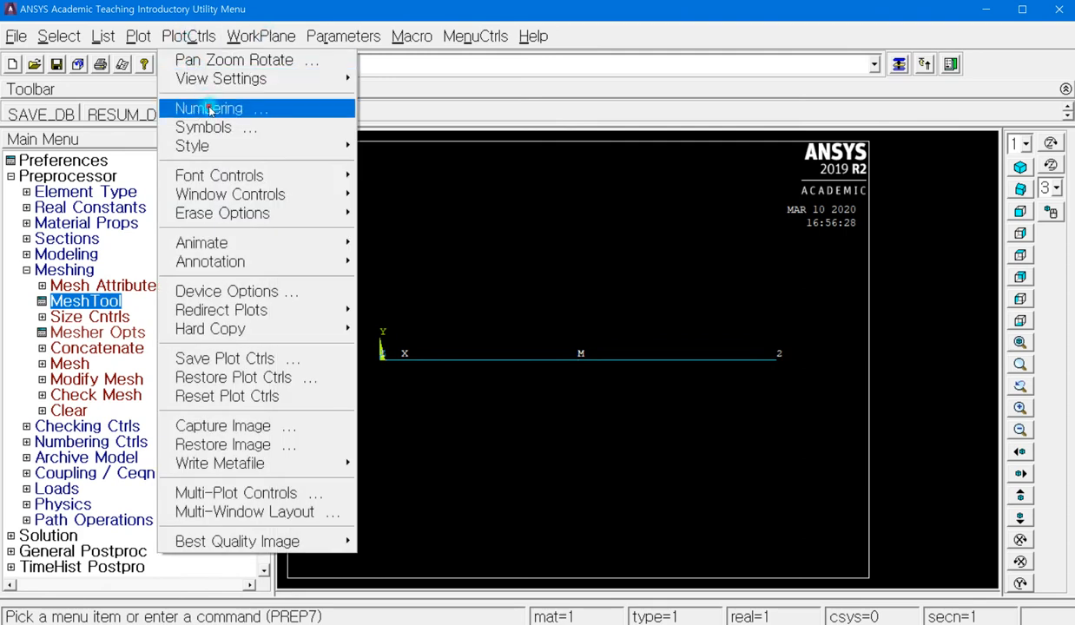
{"action": "left_click", "coordinate": [215, 108]}
{"action": "left_click_drag", "start_coordinate": [524, 169], "coordinate": [204, 77]}
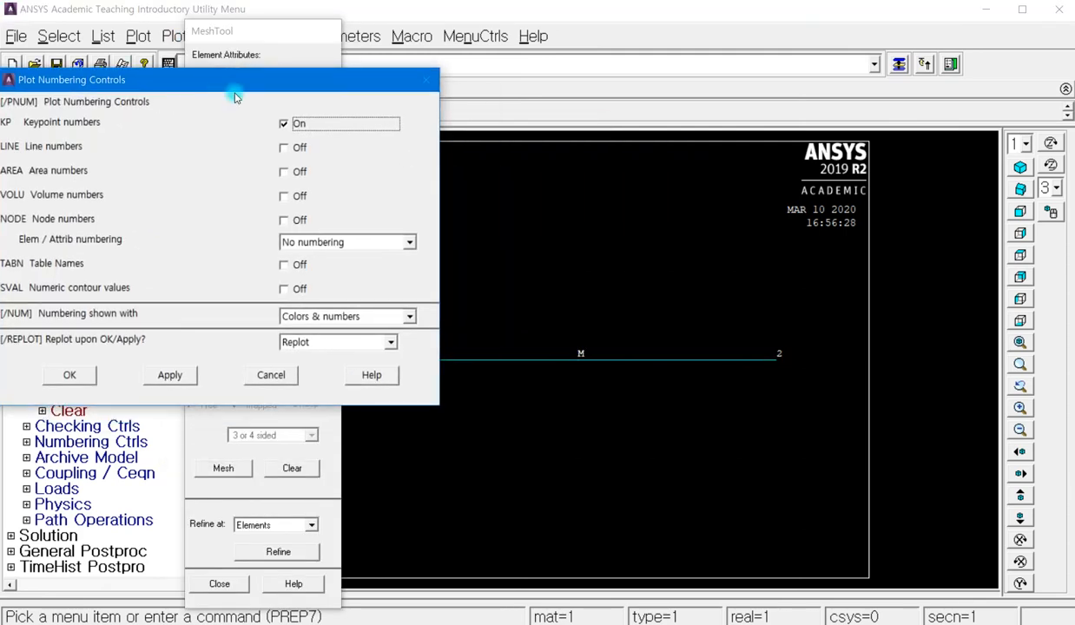
{"action": "left_click", "coordinate": [284, 220]}
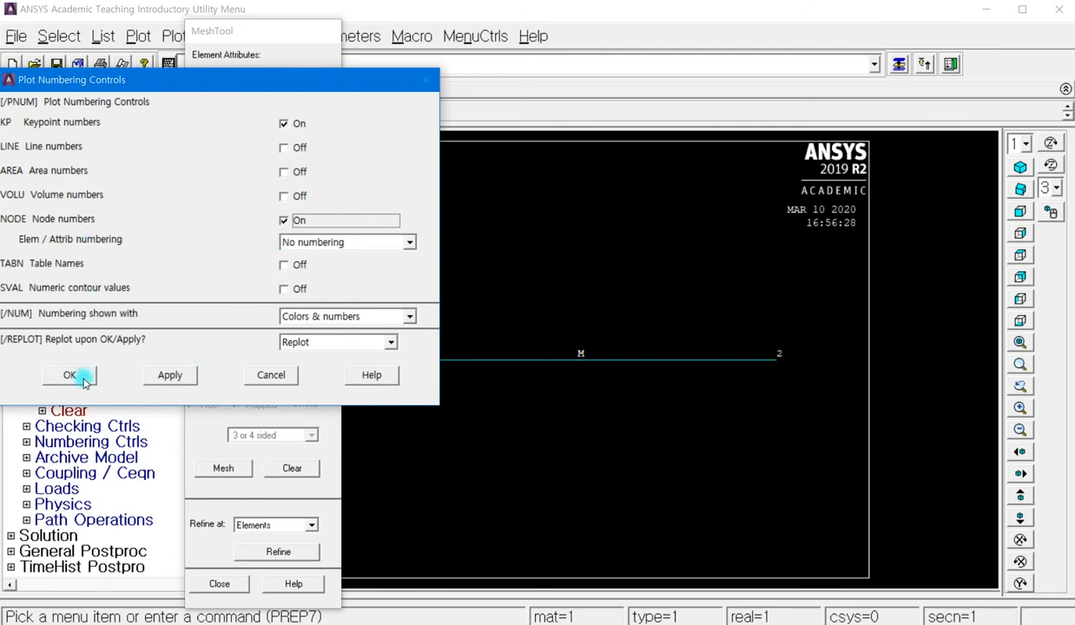
{"action": "left_click", "coordinate": [170, 375]}
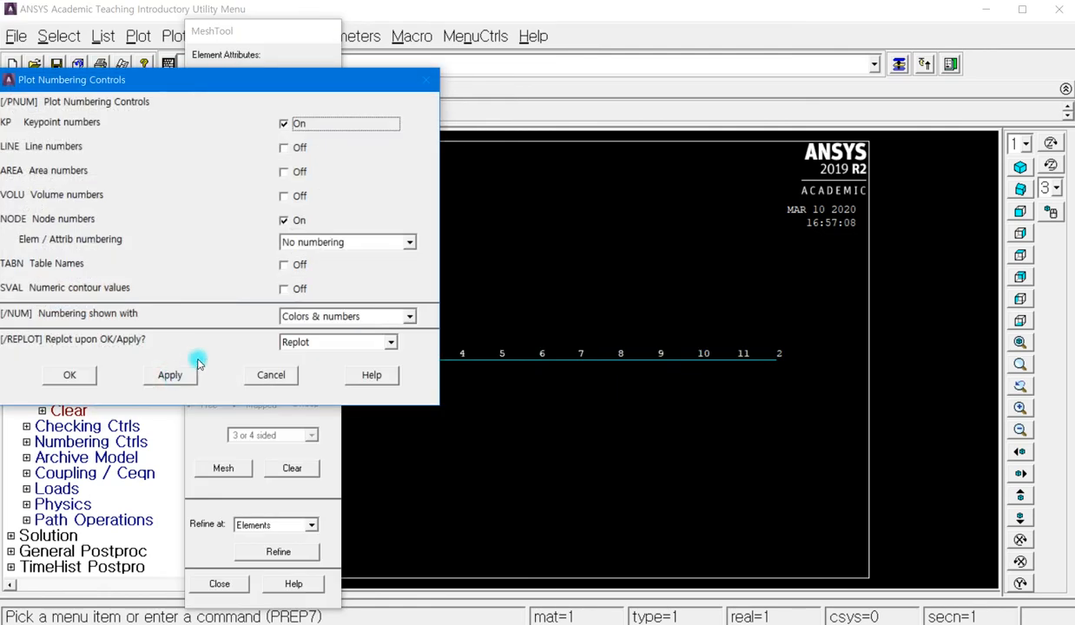
{"action": "left_click_drag", "start_coordinate": [252, 82], "coordinate": [373, 439]}
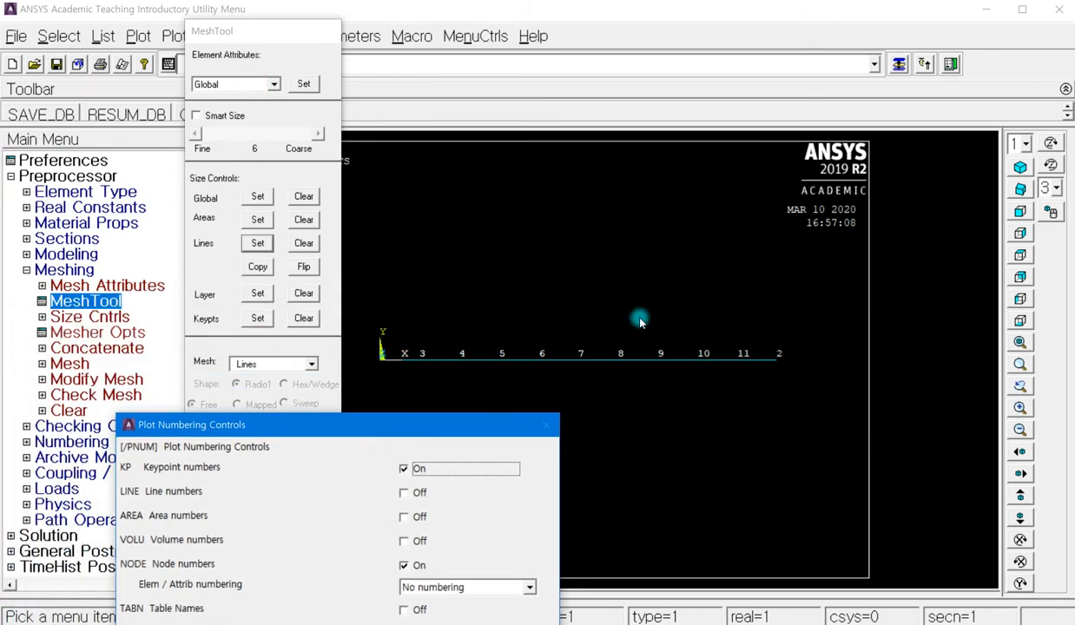
{"action": "left_click_drag", "start_coordinate": [425, 427], "coordinate": [374, 110]}
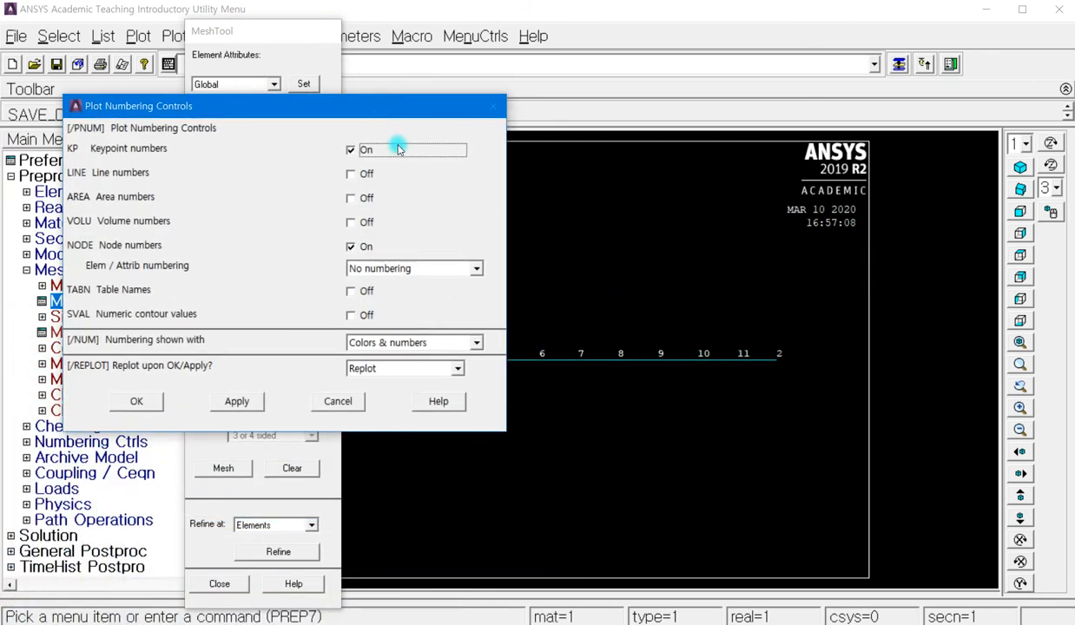
Turn off node numbers, set the element/attribute numbering to Element numbers and replot the meshed beam.
{"action": "left_click", "coordinate": [414, 268]}
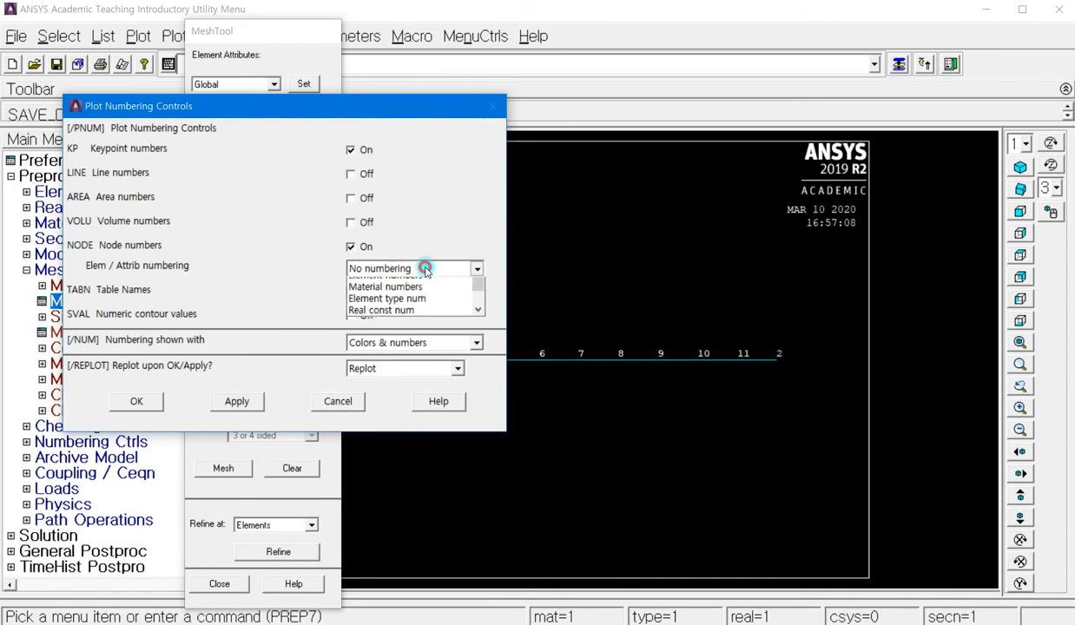
{"action": "left_click", "coordinate": [352, 248]}
{"action": "left_click", "coordinate": [352, 248]}
{"action": "left_click", "coordinate": [354, 269]}
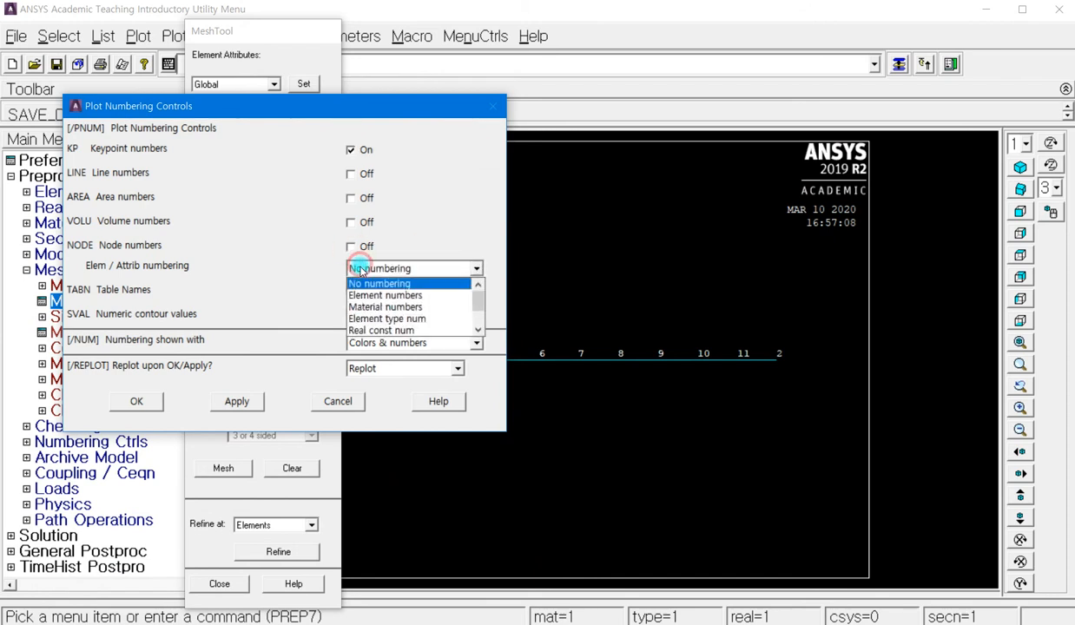
{"action": "left_click", "coordinate": [362, 295]}
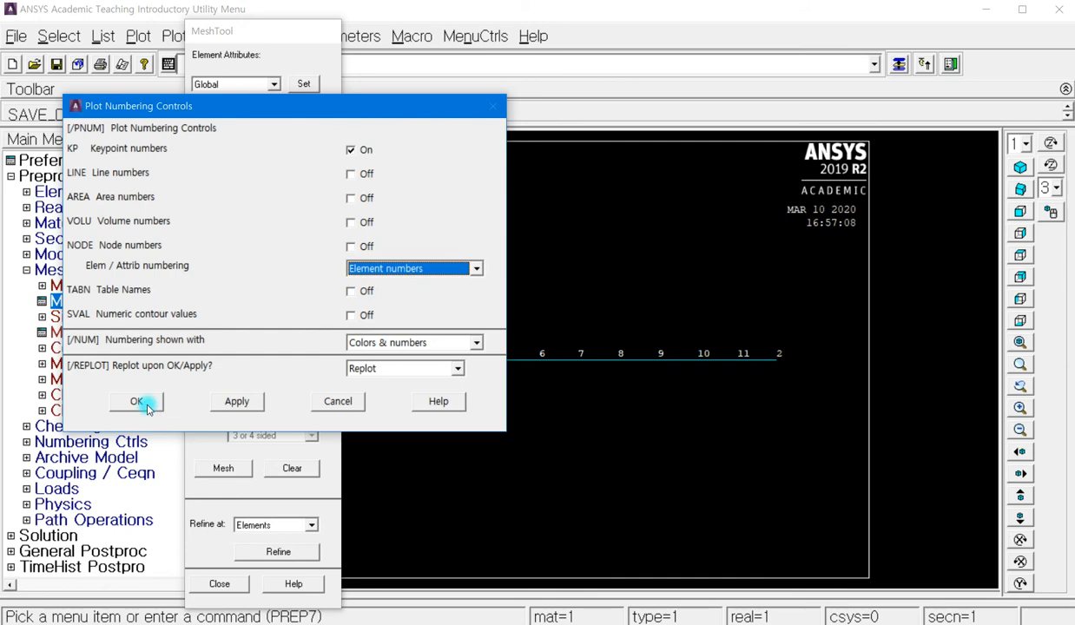
{"action": "left_click", "coordinate": [232, 401]}
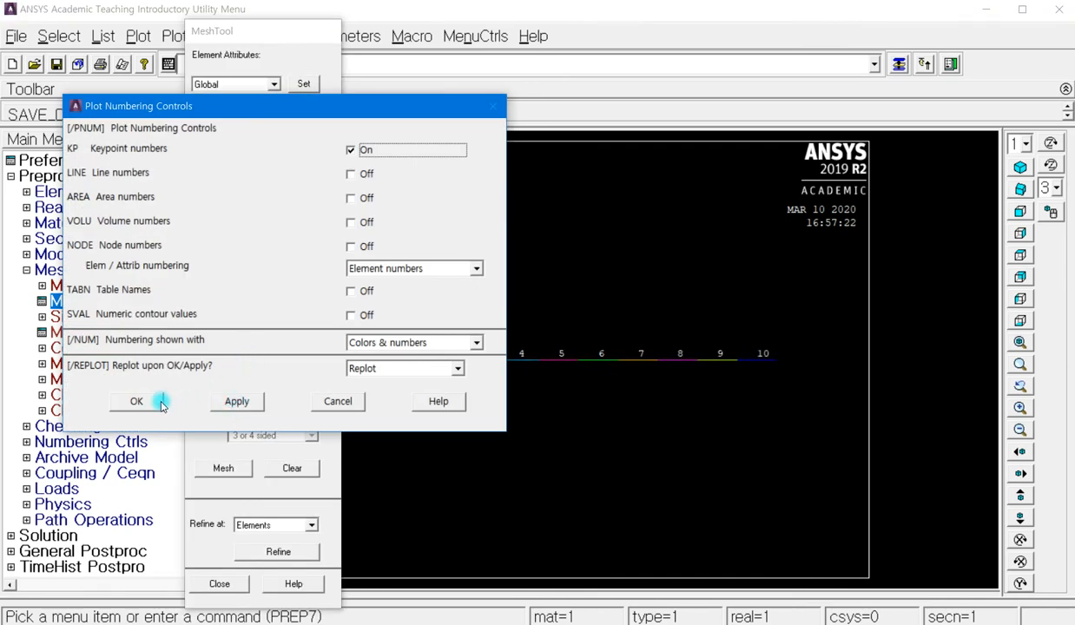
{"action": "left_click", "coordinate": [136, 401]}
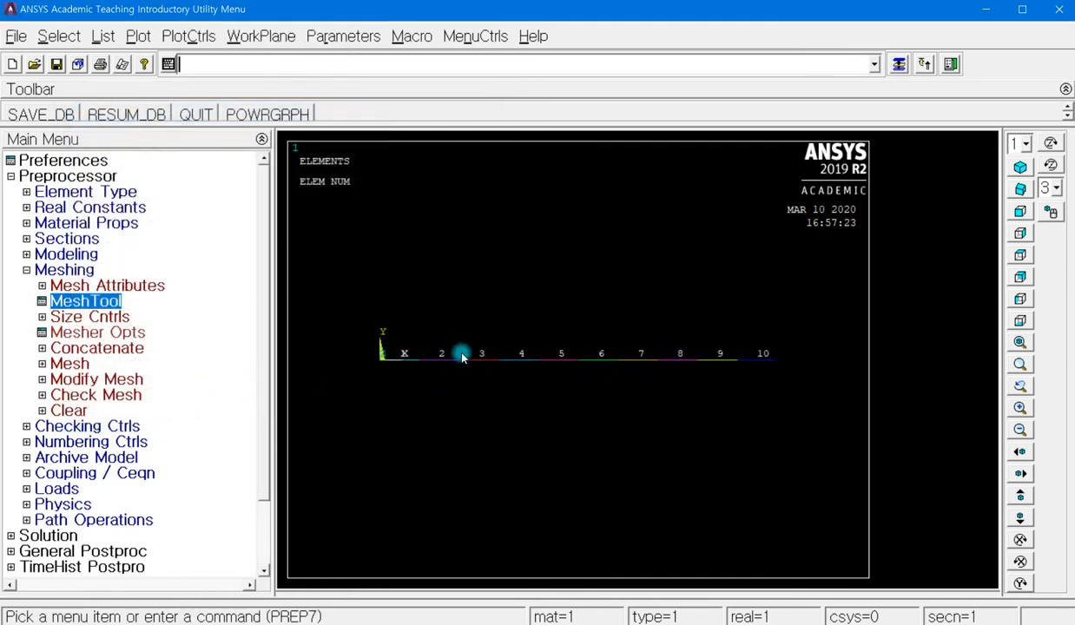
{"action": "scroll", "coordinate": [626, 361], "scroll_direction": "up", "scroll_amount": 2}
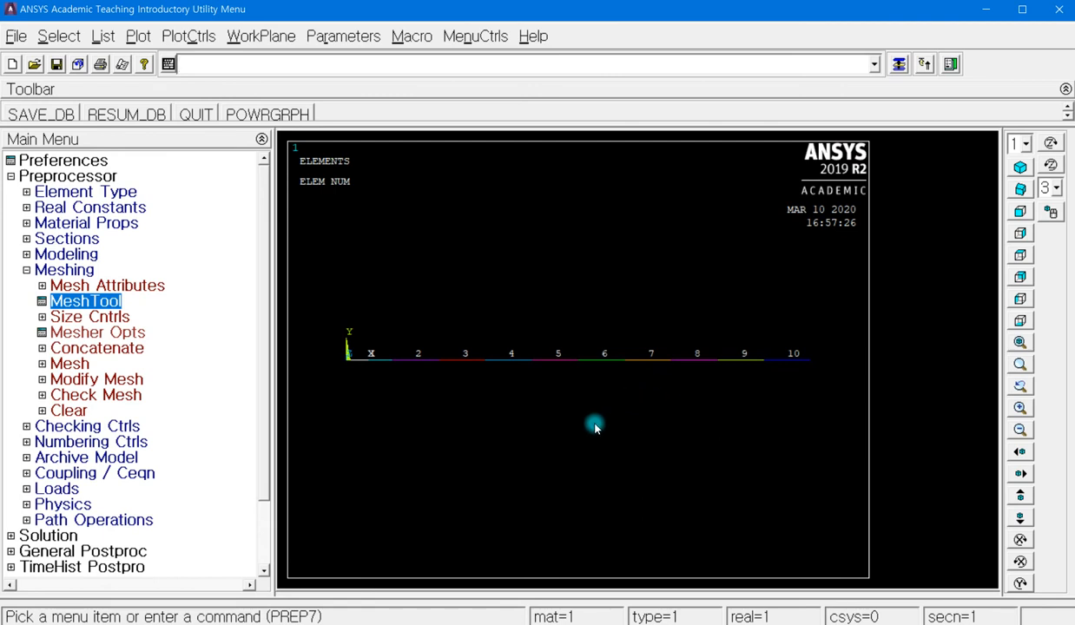
Set the element/attribute numbering of the plot to No numbering and replot the beam.
{"action": "left_click", "coordinate": [26, 270]}
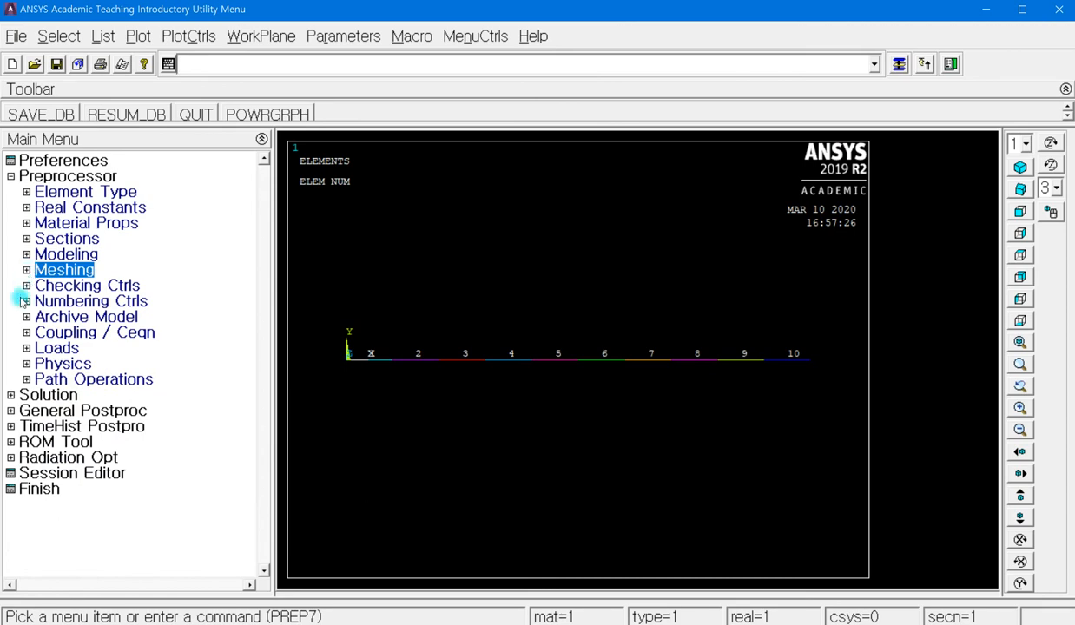
{"action": "left_click", "coordinate": [188, 36]}
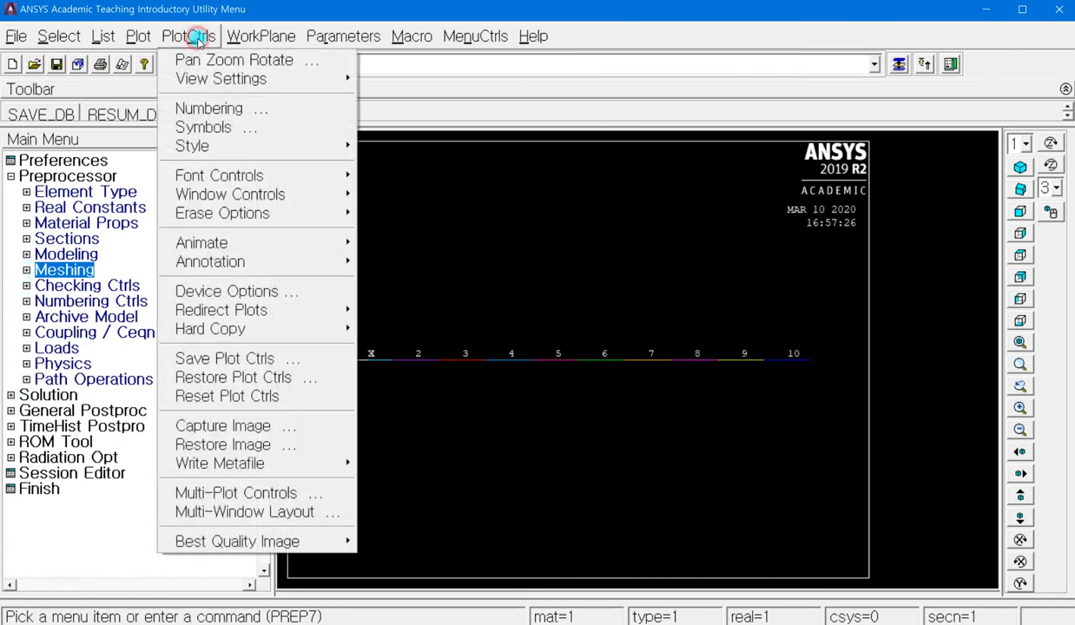
{"action": "left_click", "coordinate": [231, 114]}
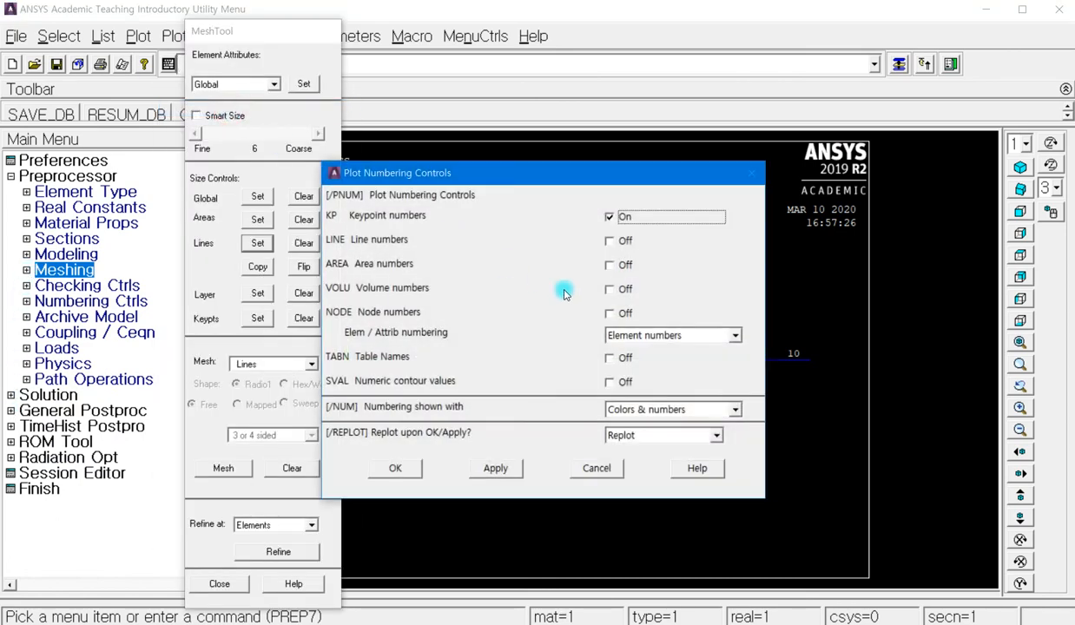
{"action": "left_click", "coordinate": [659, 335]}
{"action": "left_click", "coordinate": [643, 349]}
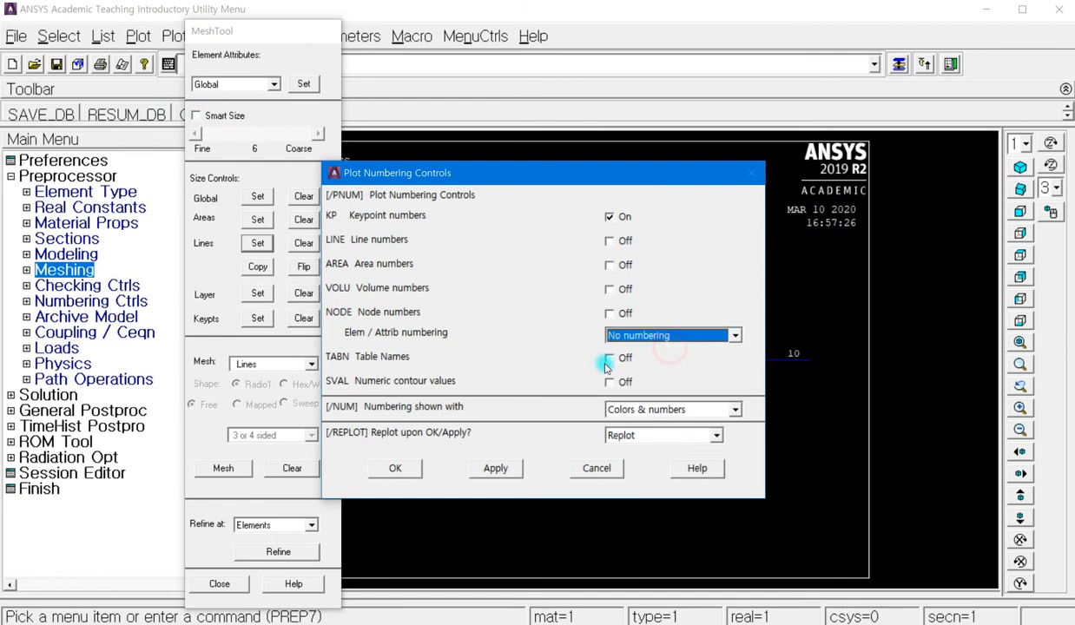
{"action": "left_click", "coordinate": [405, 468]}
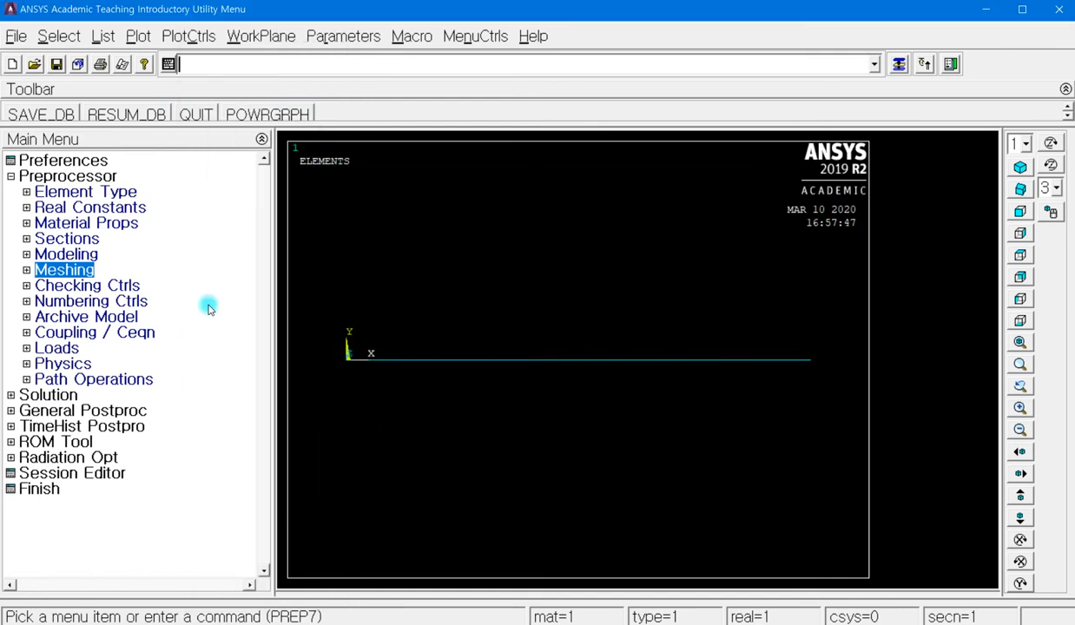
Start a structural displacement constraint on nodes in the solution phase and pick the beam's two end nodes.
{"action": "left_click", "coordinate": [40, 396]}
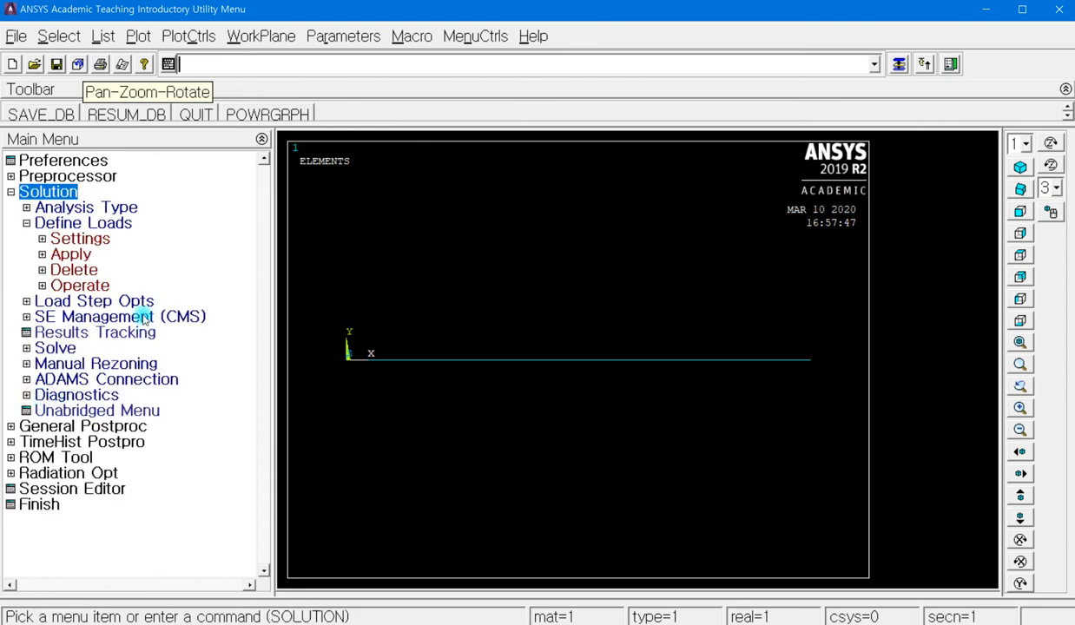
{"action": "left_click", "coordinate": [70, 253]}
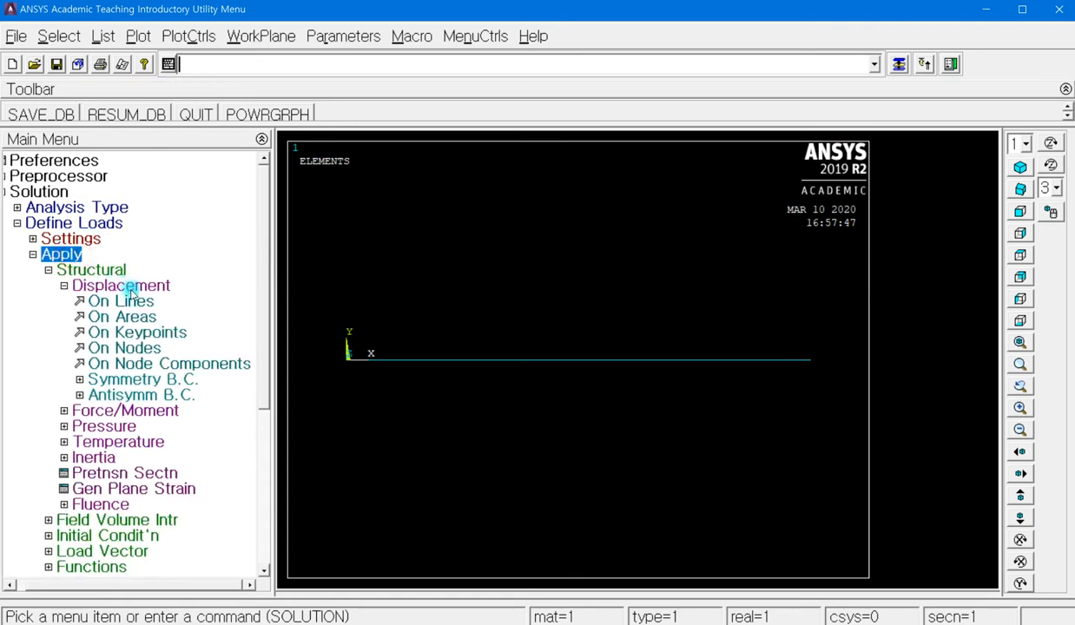
{"action": "left_click", "coordinate": [126, 349]}
{"action": "left_click_drag", "start_coordinate": [25, 307], "coordinate": [199, 162]}
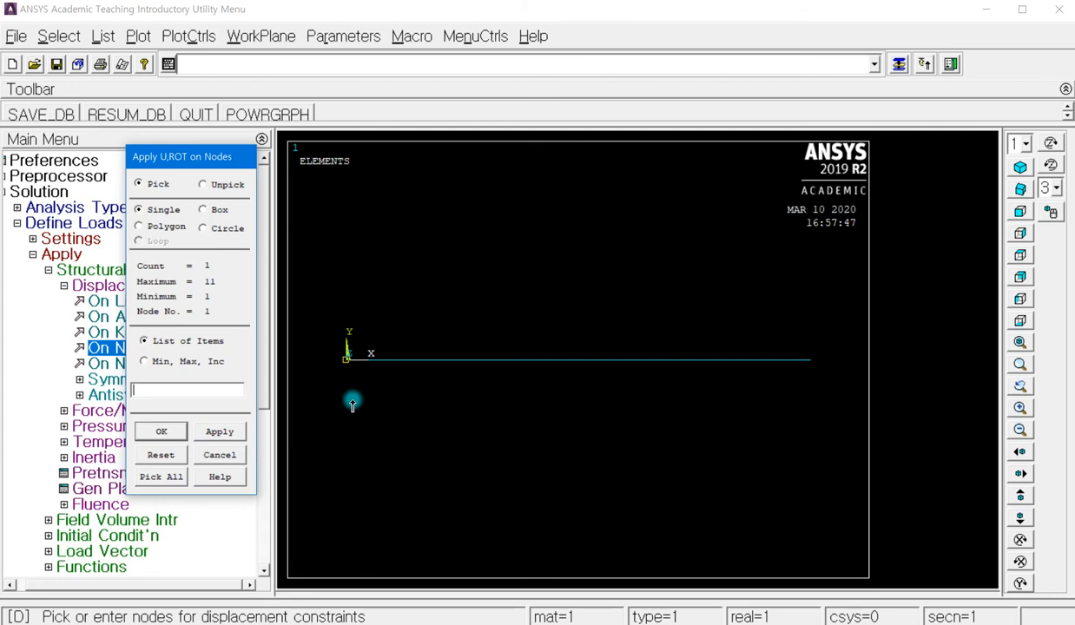
{"action": "left_click", "coordinate": [812, 360]}
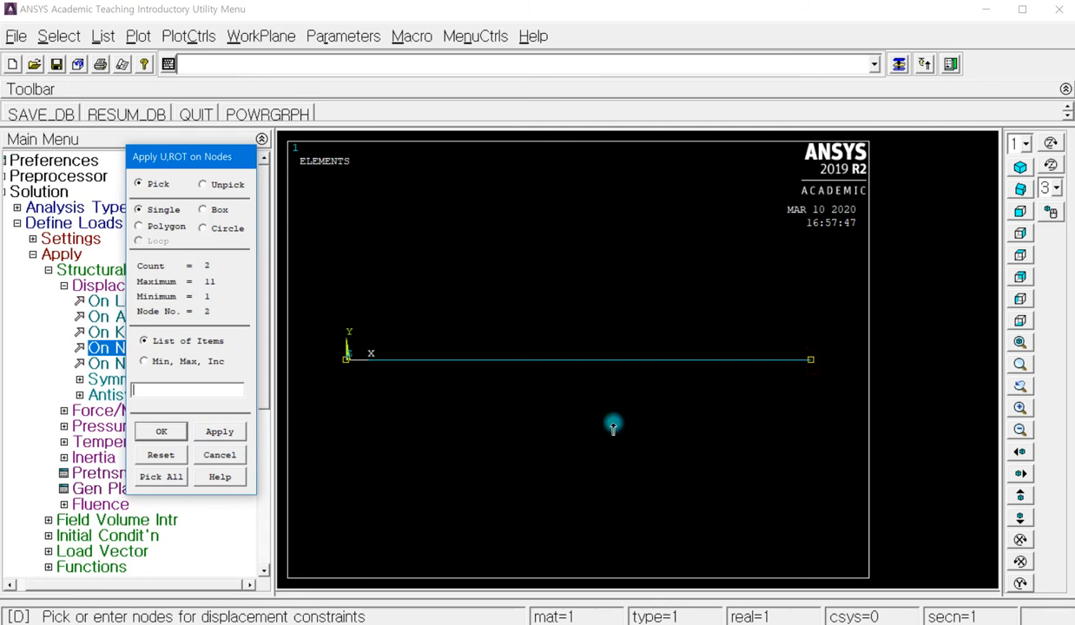
{"action": "left_click", "coordinate": [174, 433]}
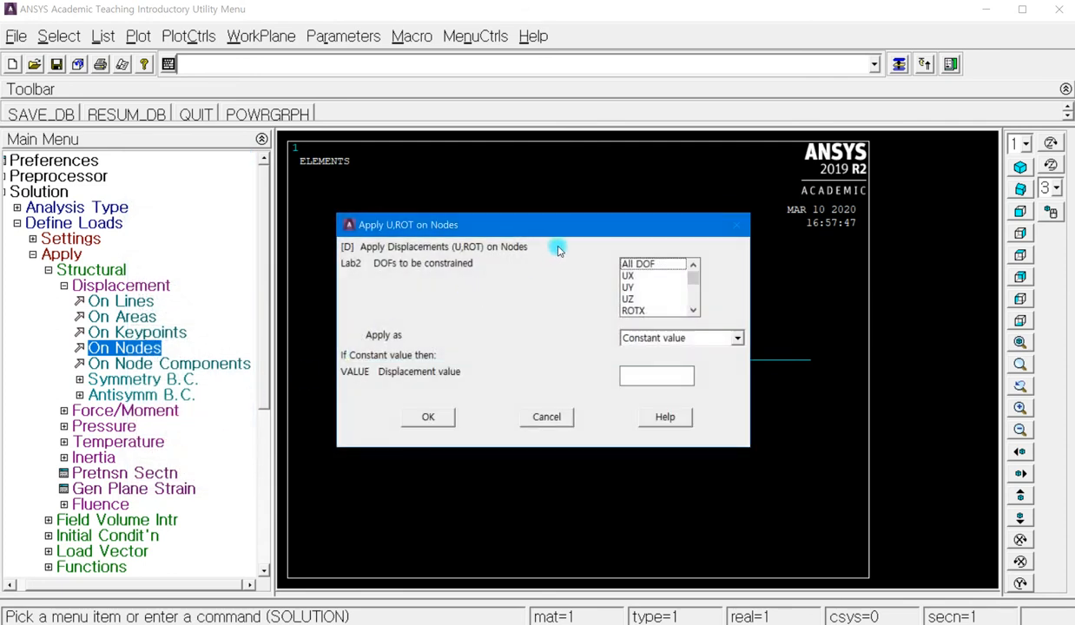
Constrain UX, UY, UZ, ROTX and ROTY at the picked end nodes, leaving the displacement value blank.
{"action": "left_click_drag", "start_coordinate": [559, 220], "coordinate": [412, 87]}
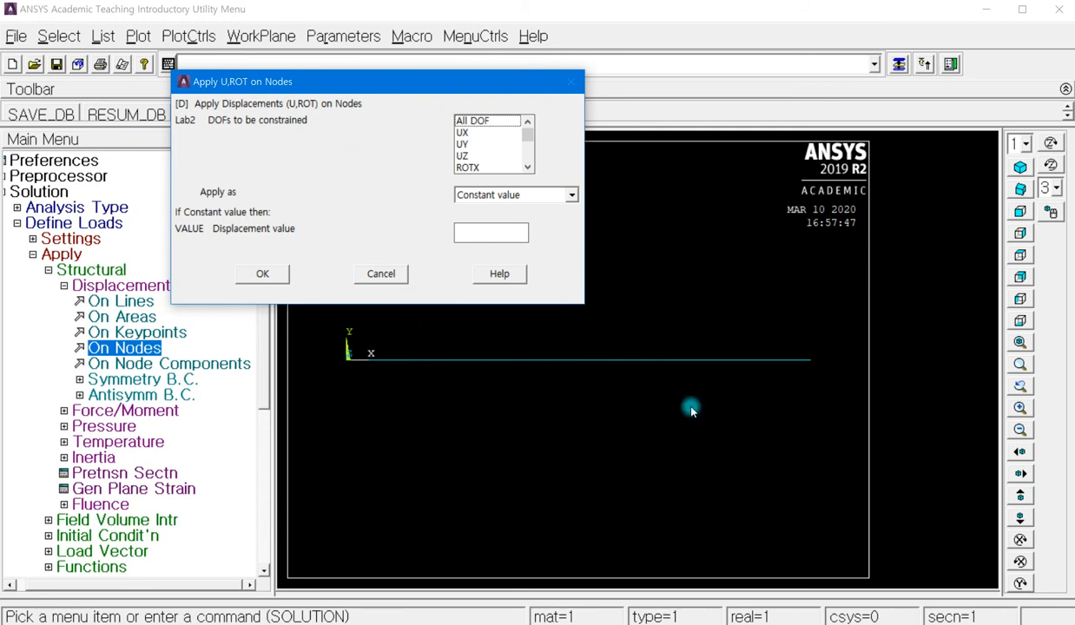
{"action": "left_click", "coordinate": [464, 131]}
{"action": "left_click", "coordinate": [465, 144]}
{"action": "left_click", "coordinate": [465, 156]}
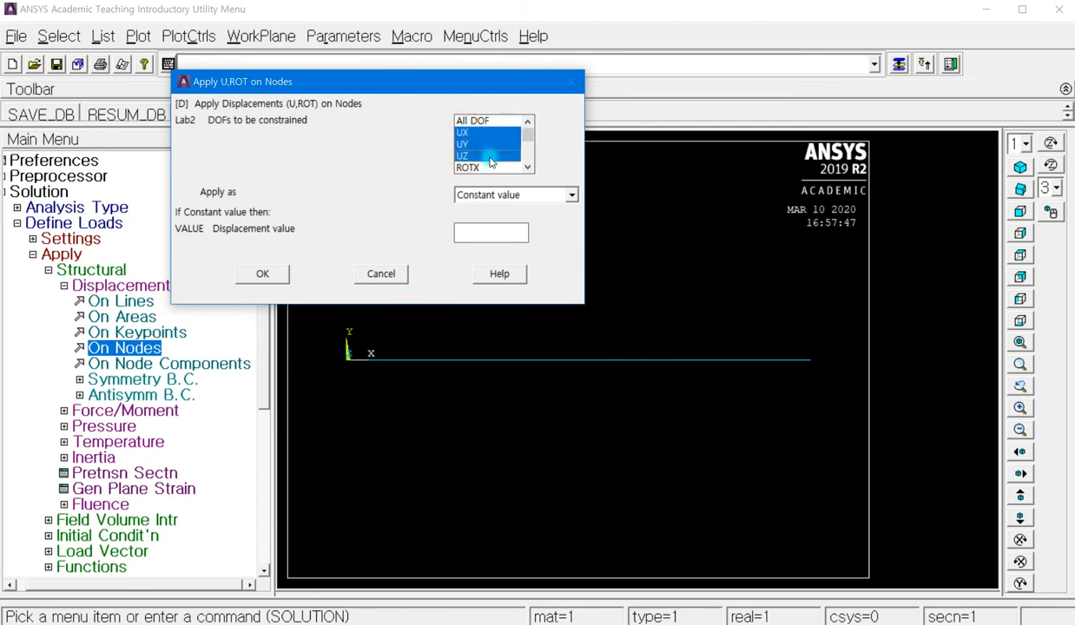
{"action": "left_click", "coordinate": [480, 167]}
{"action": "left_click", "coordinate": [526, 169]}
{"action": "left_click", "coordinate": [526, 169]}
{"action": "left_click", "coordinate": [489, 156]}
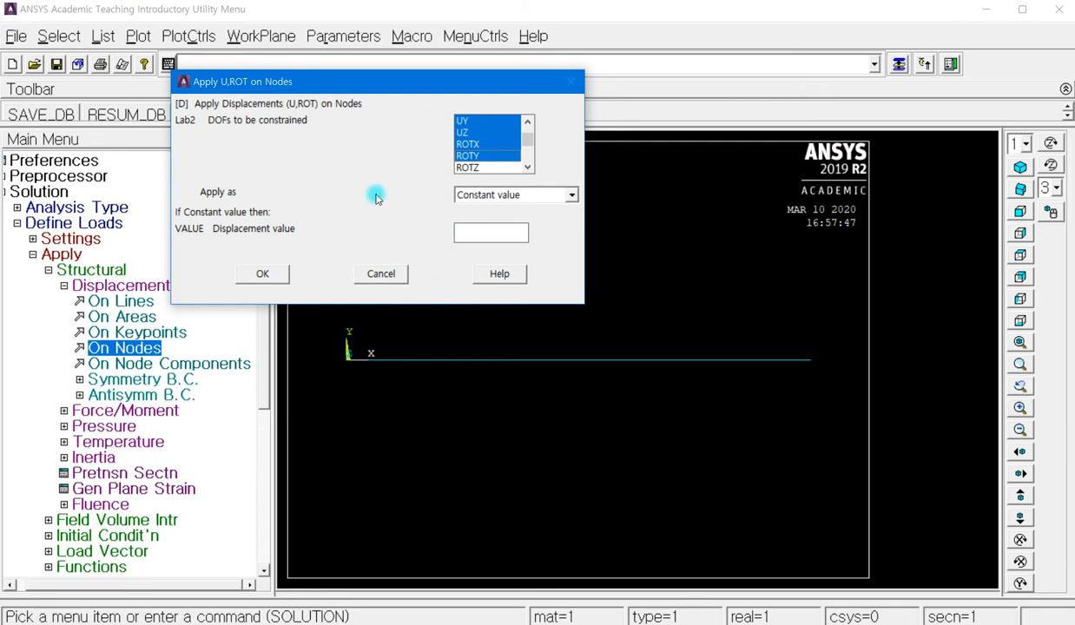
{"action": "scroll", "coordinate": [517, 129], "scroll_direction": "up", "scroll_amount": 2}
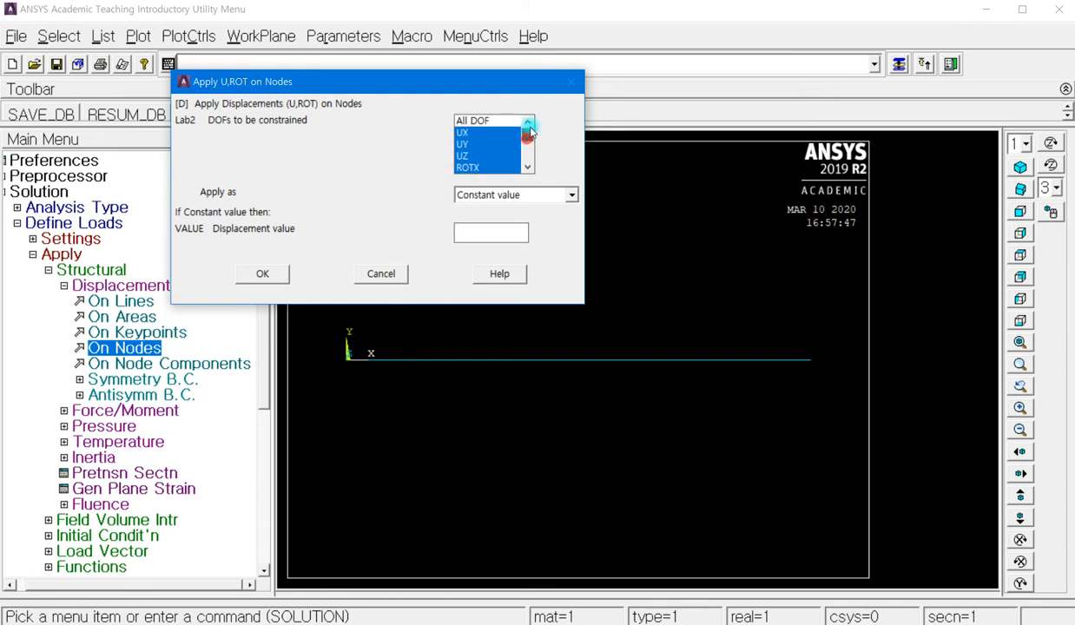
{"action": "left_click", "coordinate": [264, 275]}
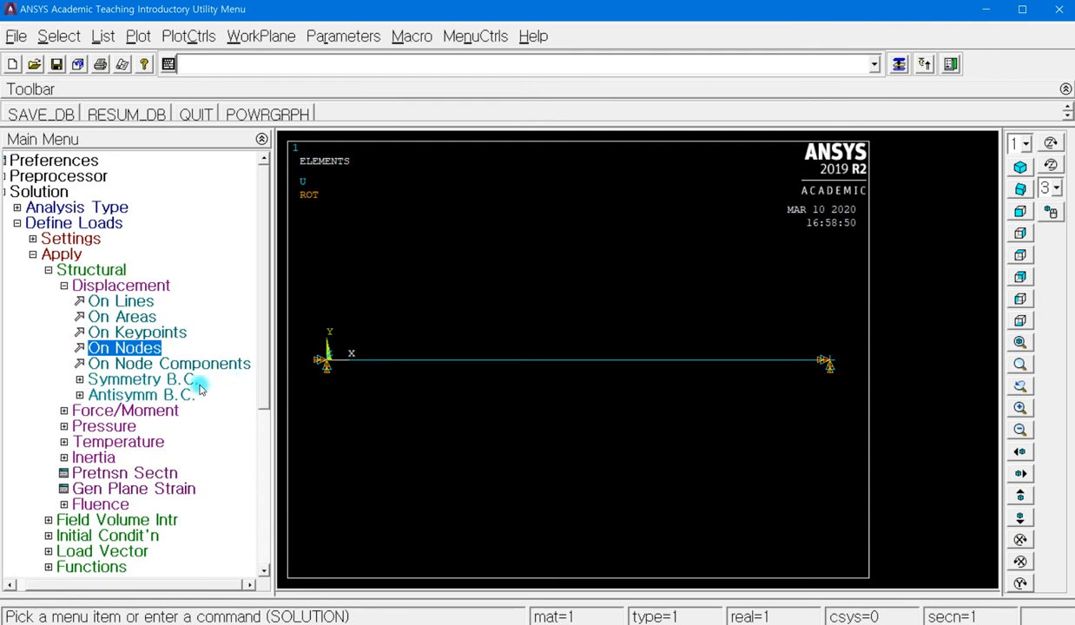
Turn on node numbers in the plot numbering controls and replot the supported beam.
{"action": "left_click", "coordinate": [187, 31]}
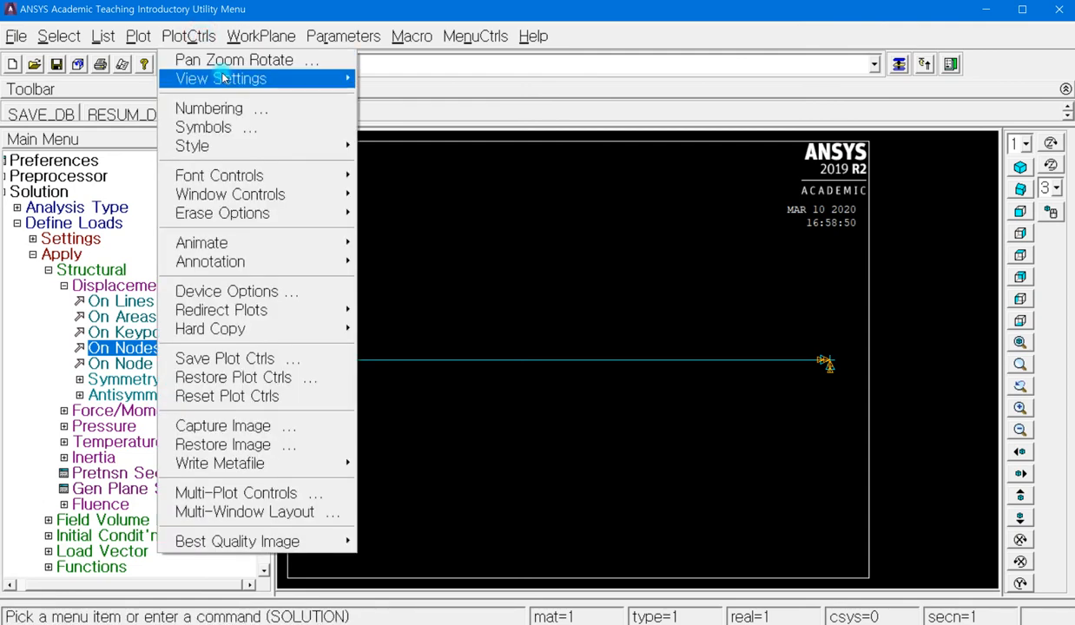
{"action": "left_click", "coordinate": [227, 109]}
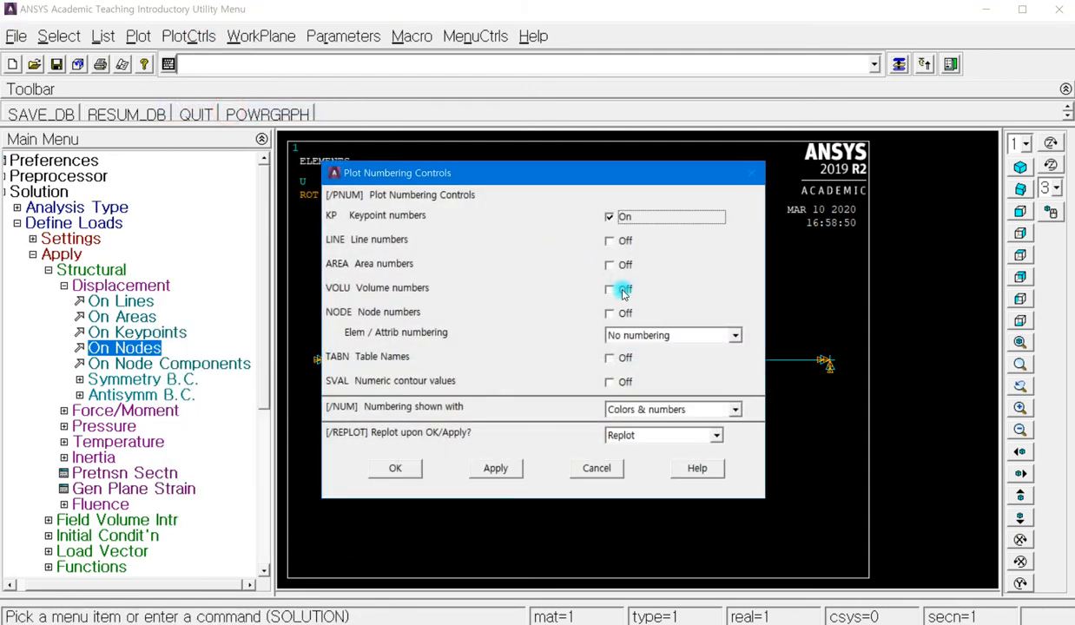
{"action": "left_click", "coordinate": [628, 337]}
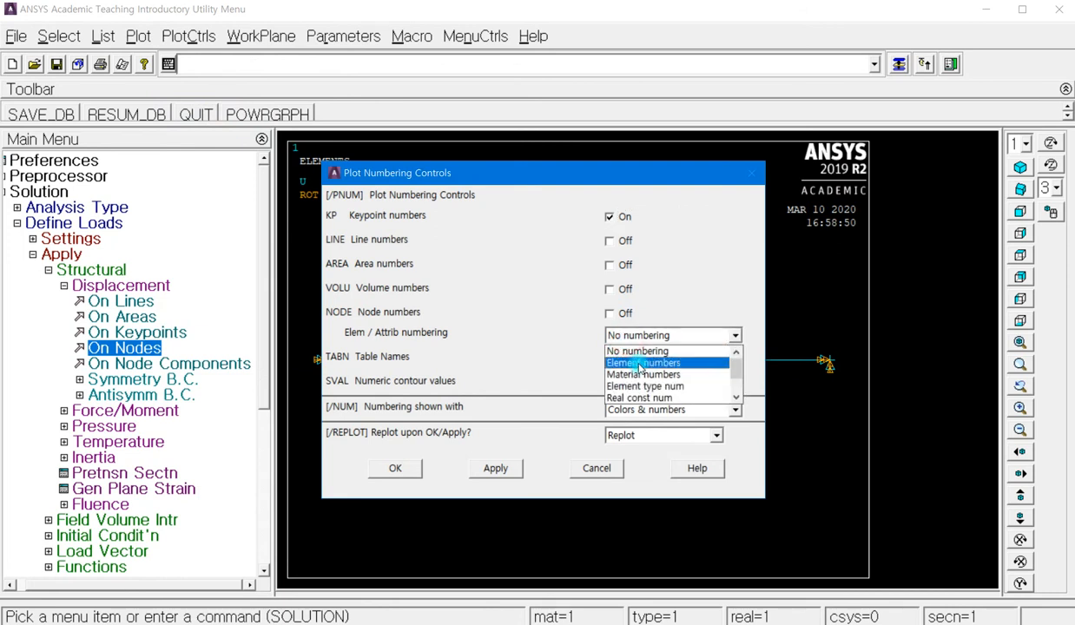
{"action": "left_click", "coordinate": [614, 316]}
{"action": "left_click", "coordinate": [611, 313]}
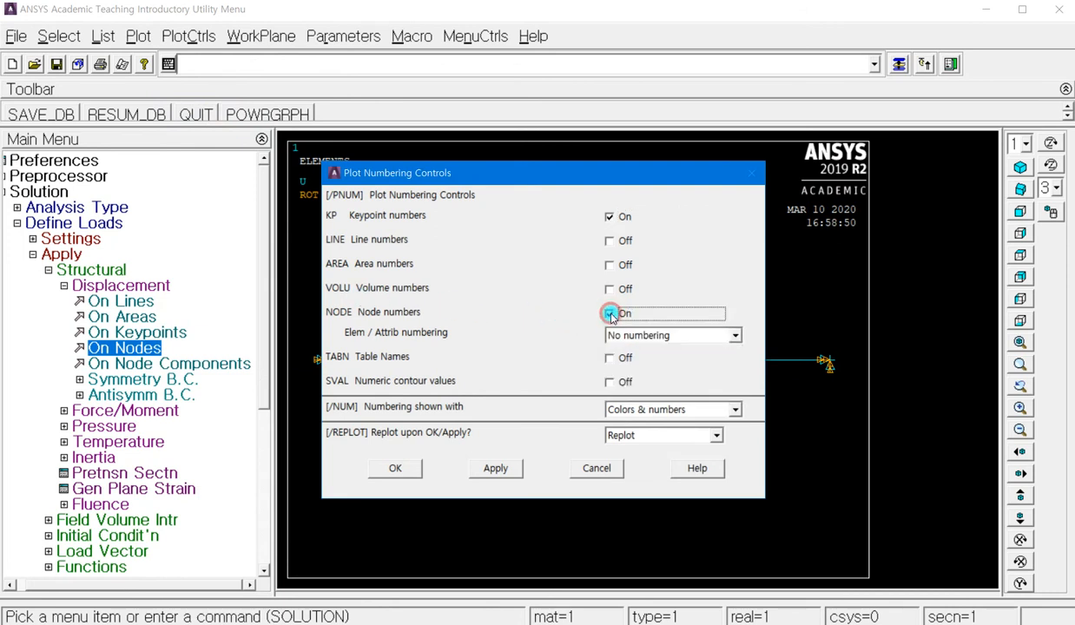
{"action": "left_click", "coordinate": [397, 468]}
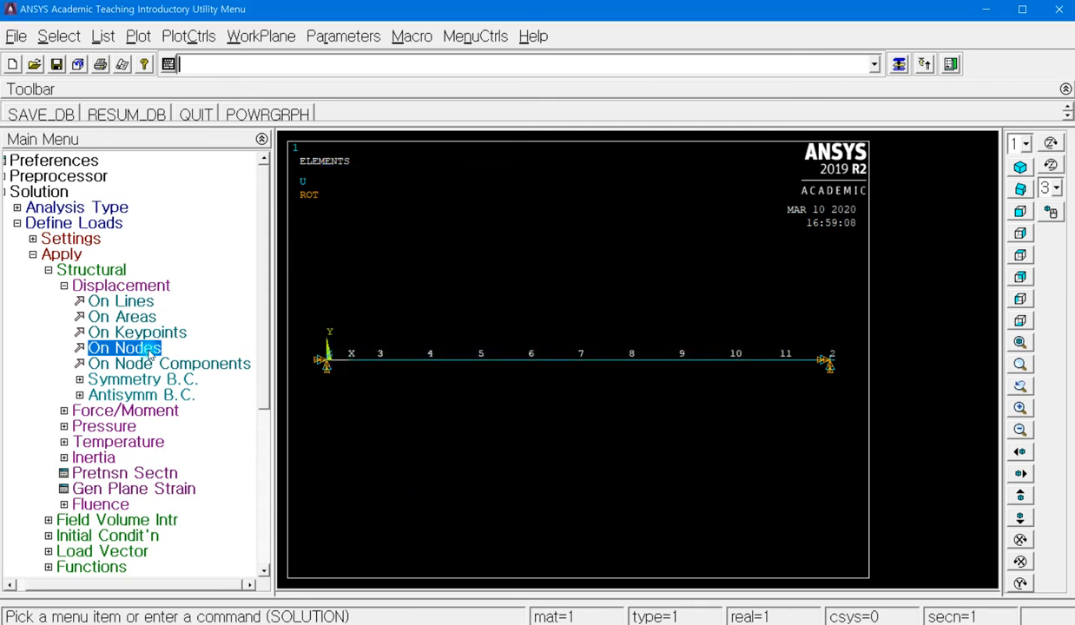
Apply a constant nodal force of -50 in the FY direction at node 7 in the middle of the beam.
{"action": "left_click", "coordinate": [121, 410]}
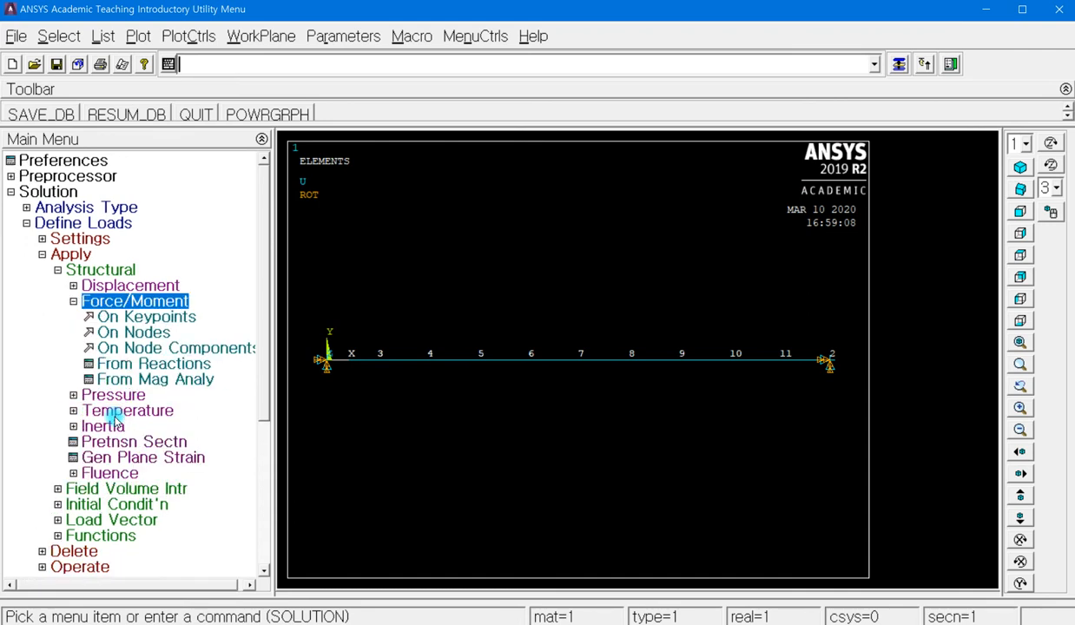
{"action": "left_click", "coordinate": [152, 334]}
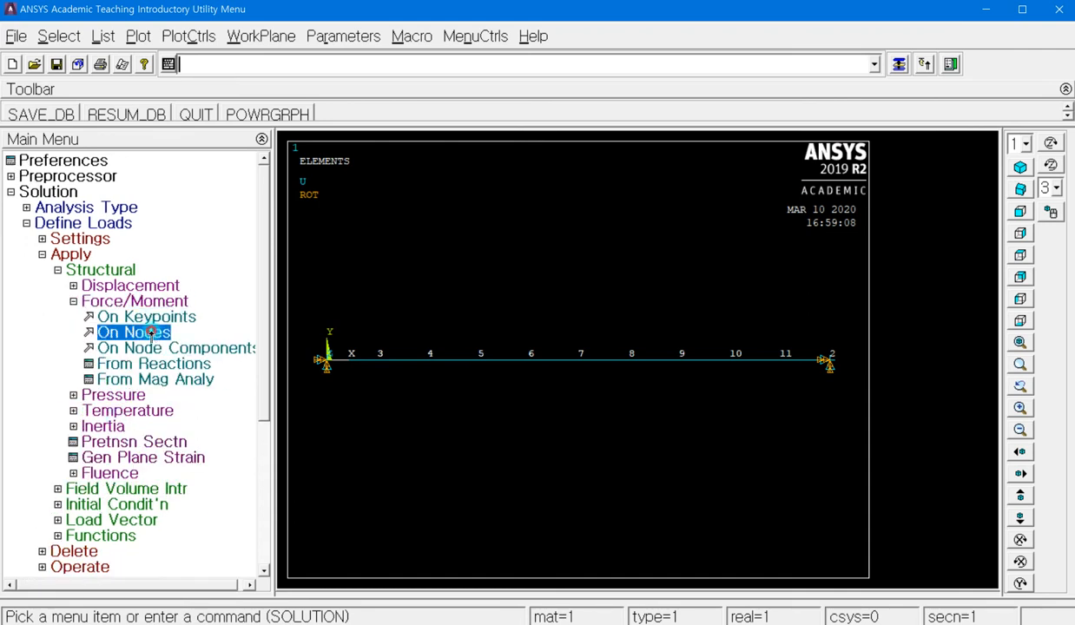
{"action": "left_click_drag", "start_coordinate": [36, 304], "coordinate": [216, 134]}
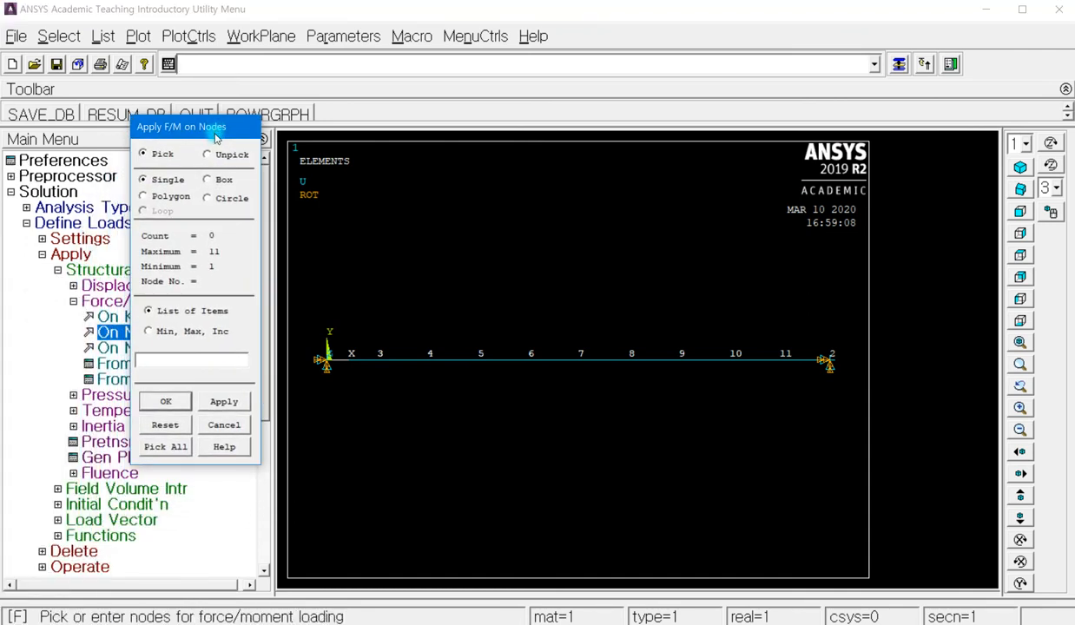
{"action": "left_click", "coordinate": [582, 365]}
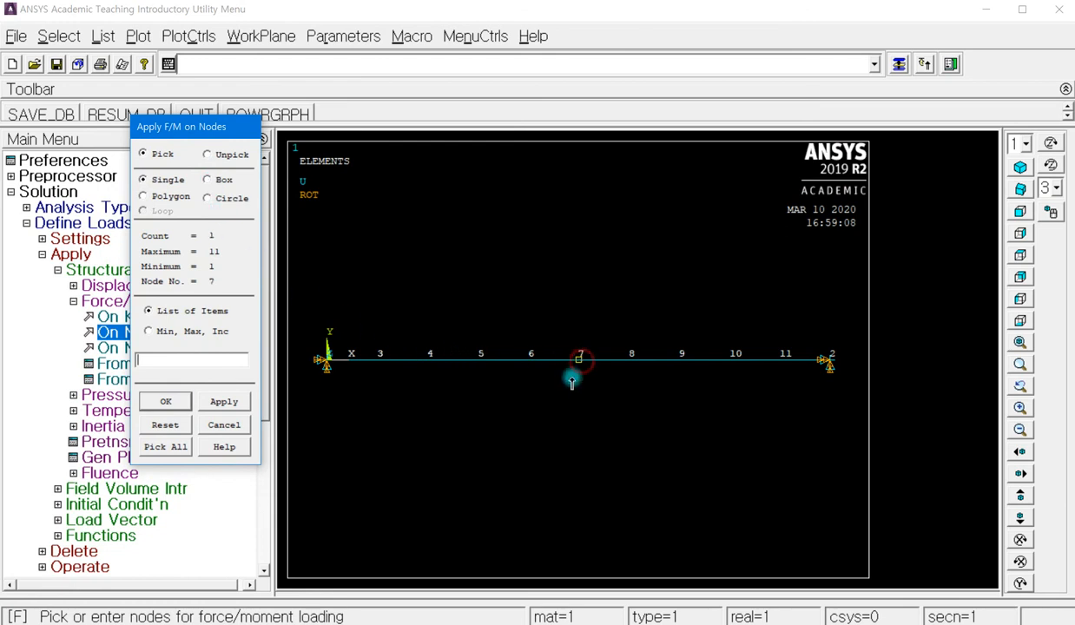
{"action": "left_click", "coordinate": [165, 402]}
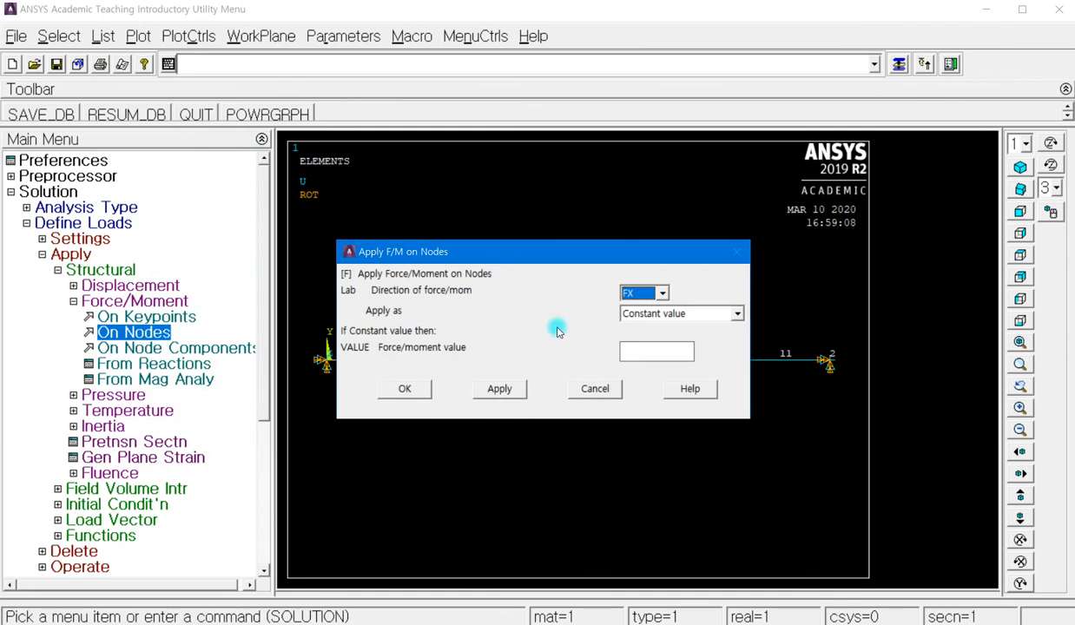
{"action": "left_click_drag", "start_coordinate": [566, 253], "coordinate": [377, 96]}
{"action": "left_click", "coordinate": [450, 138]}
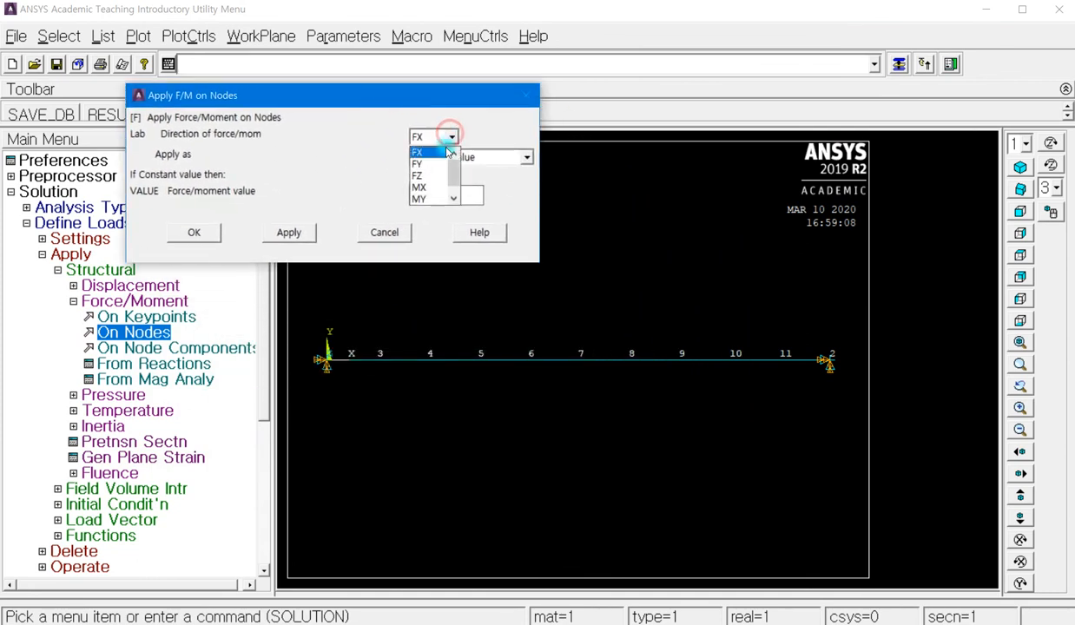
{"action": "left_click", "coordinate": [429, 159]}
{"action": "left_click", "coordinate": [423, 195]}
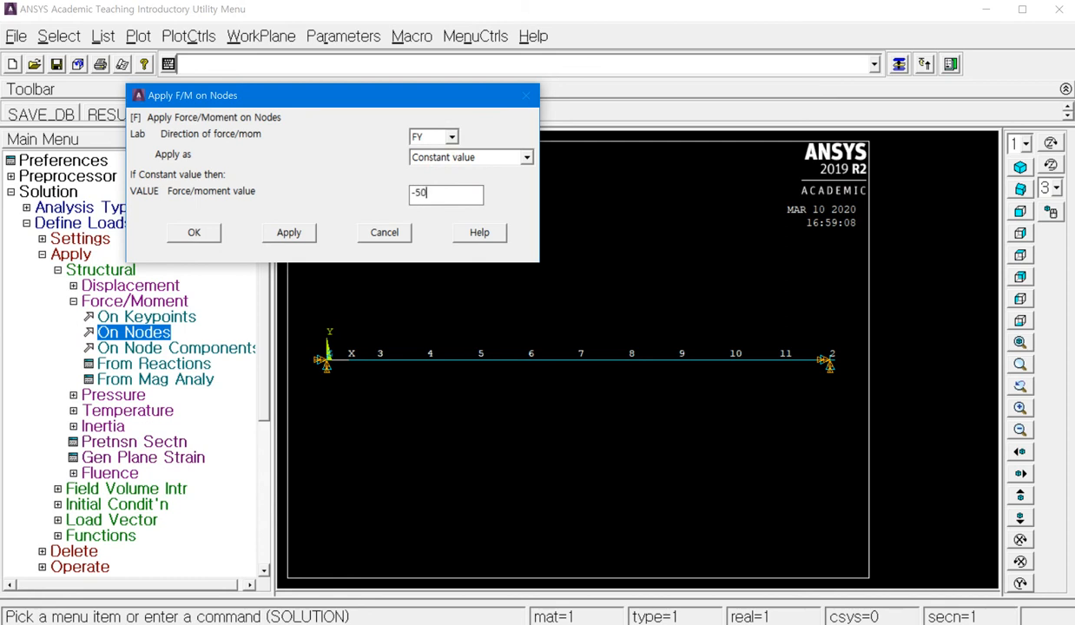
{"action": "left_click", "coordinate": [174, 229]}
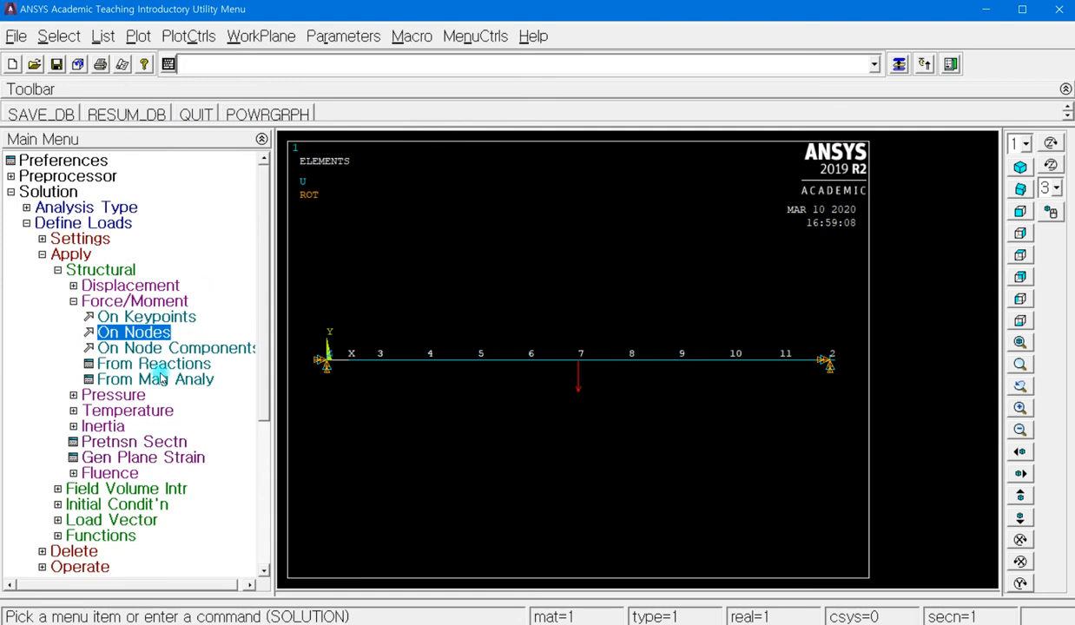
Solve the current load step, then dismiss the solution note and close the status listing.
{"action": "left_click", "coordinate": [42, 253]}
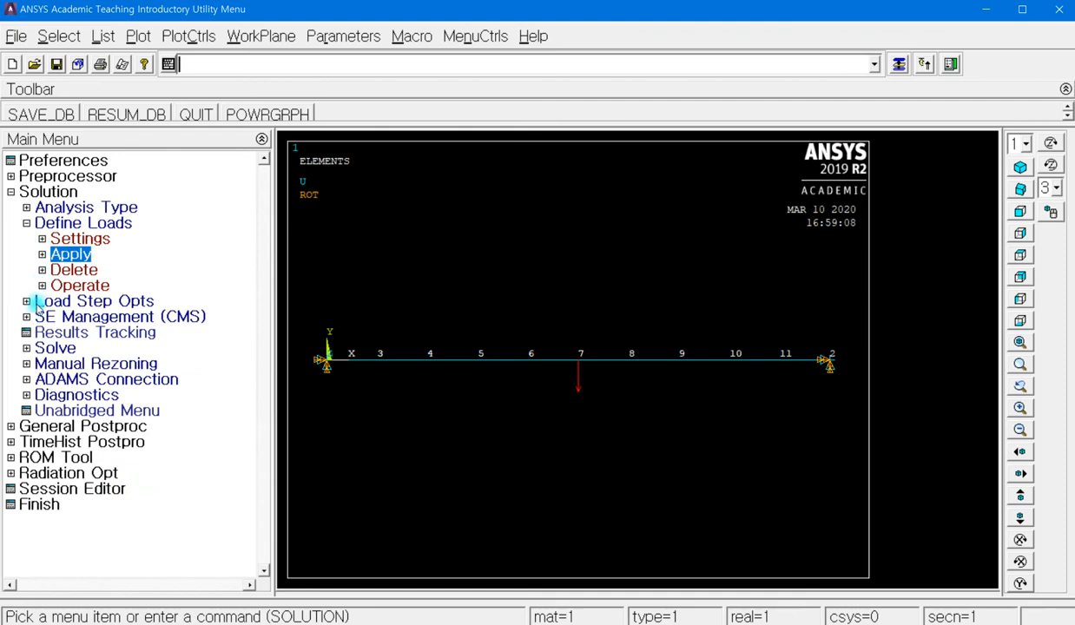
{"action": "left_click", "coordinate": [48, 348]}
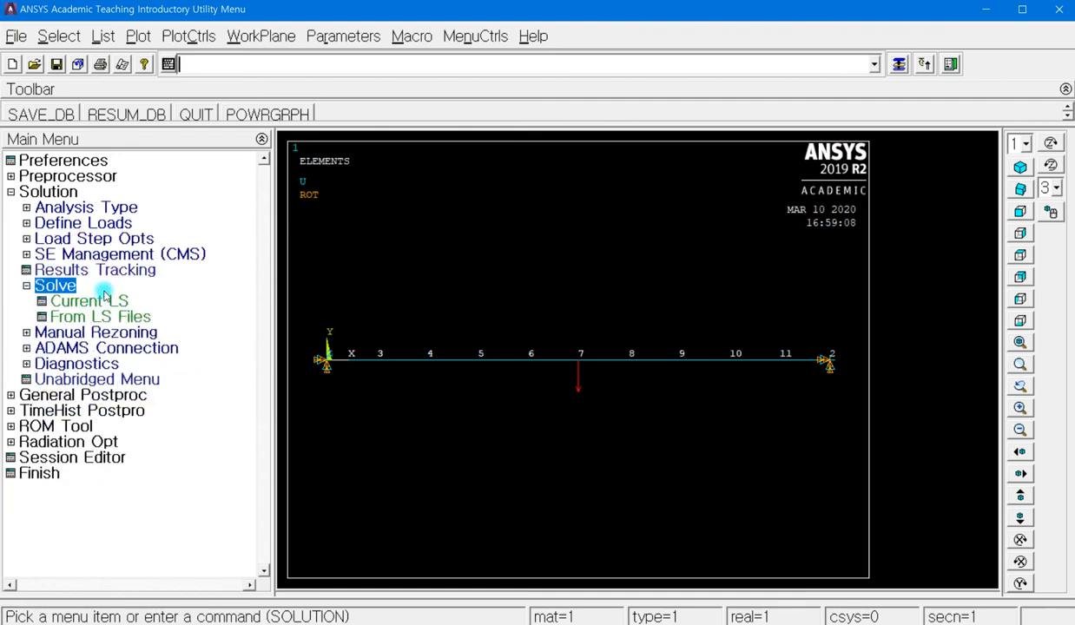
{"action": "left_click", "coordinate": [113, 303]}
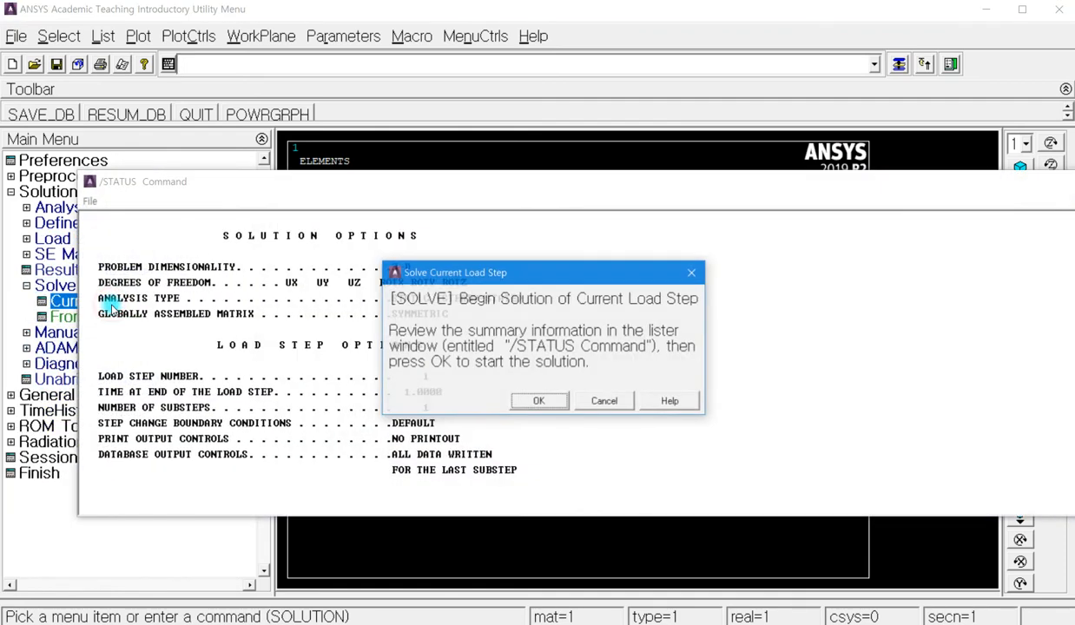
{"action": "left_click", "coordinate": [558, 401]}
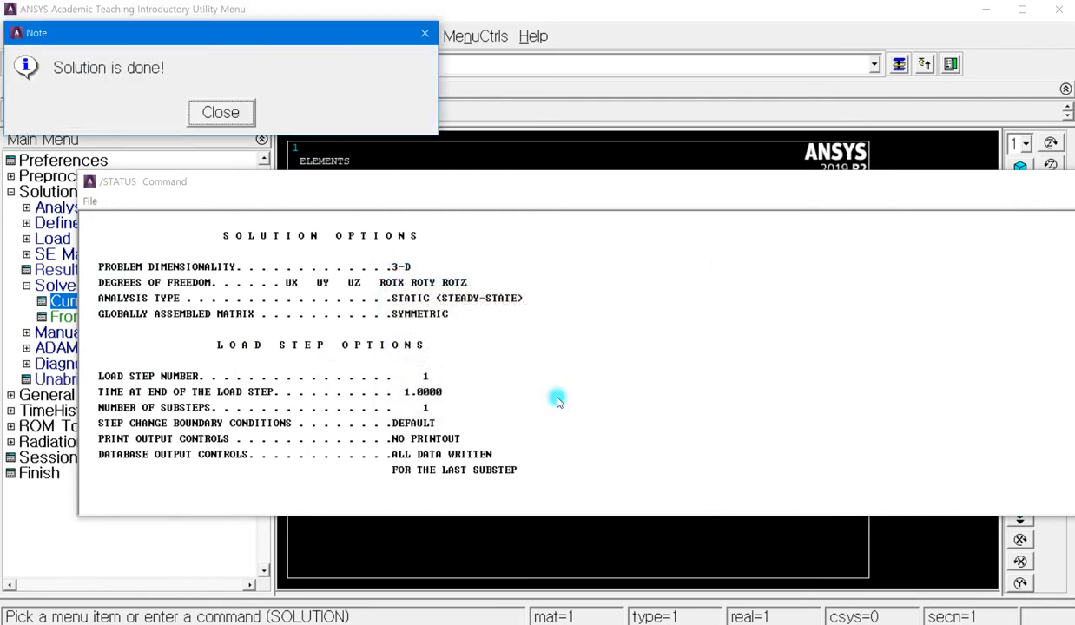
{"action": "left_click", "coordinate": [221, 113]}
{"action": "left_click_drag", "start_coordinate": [283, 183], "coordinate": [0, 224]}
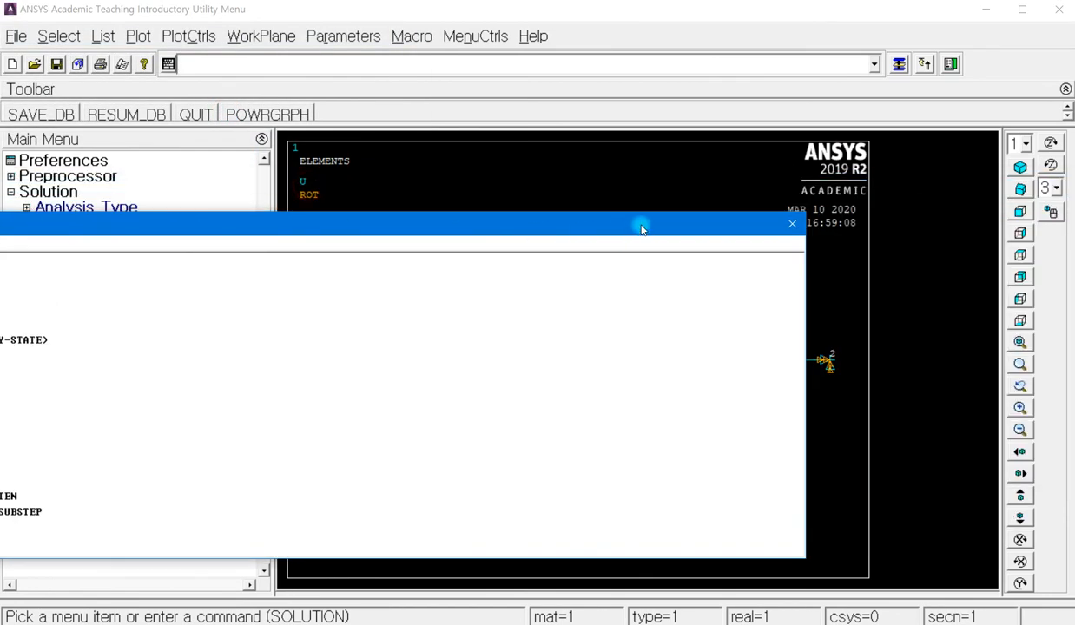
{"action": "left_click", "coordinate": [791, 226]}
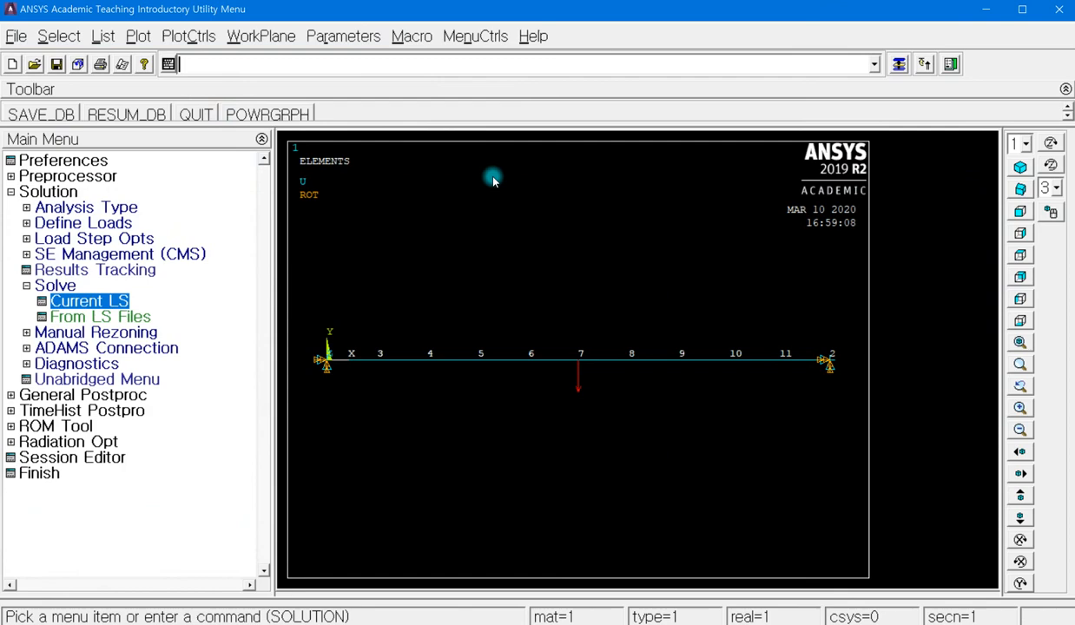
{"action": "left_click", "coordinate": [103, 37]}
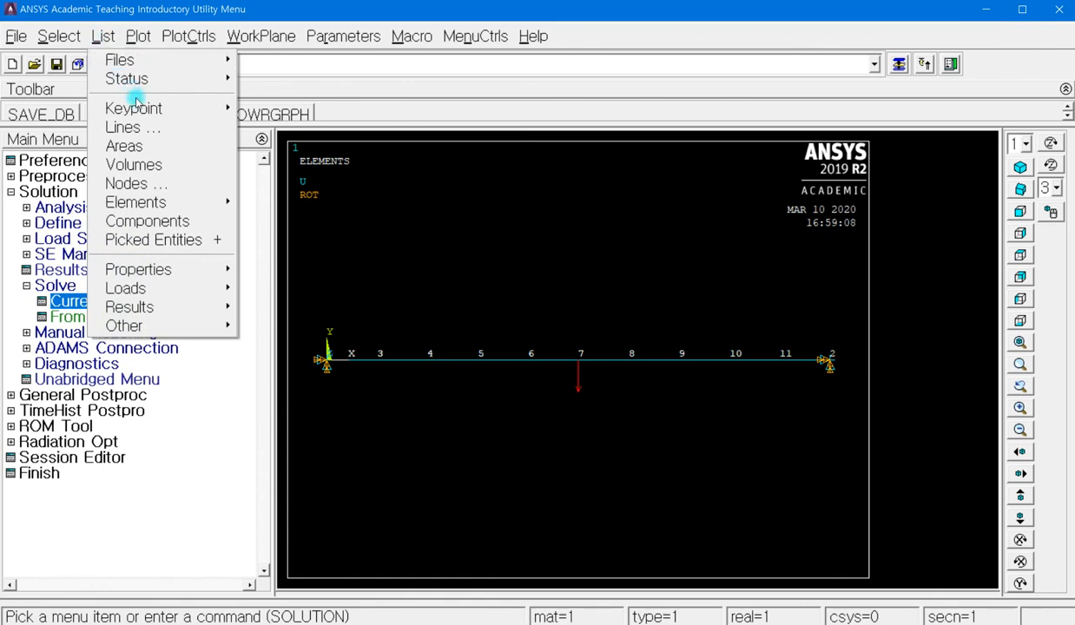
{"action": "mouse_move", "coordinate": [157, 83]}
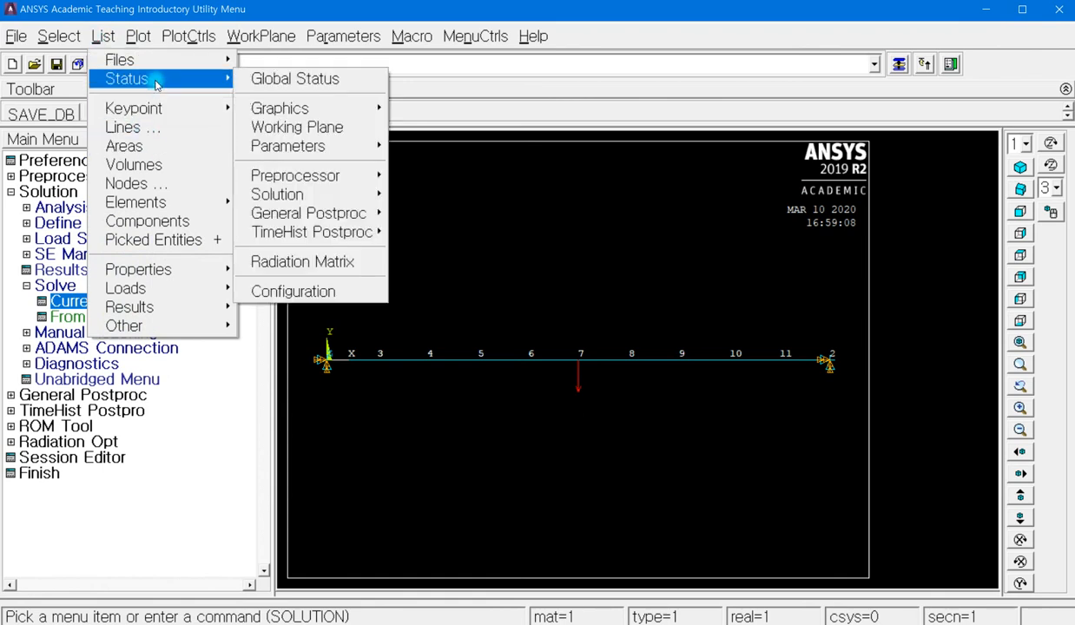
{"action": "left_click", "coordinate": [398, 165]}
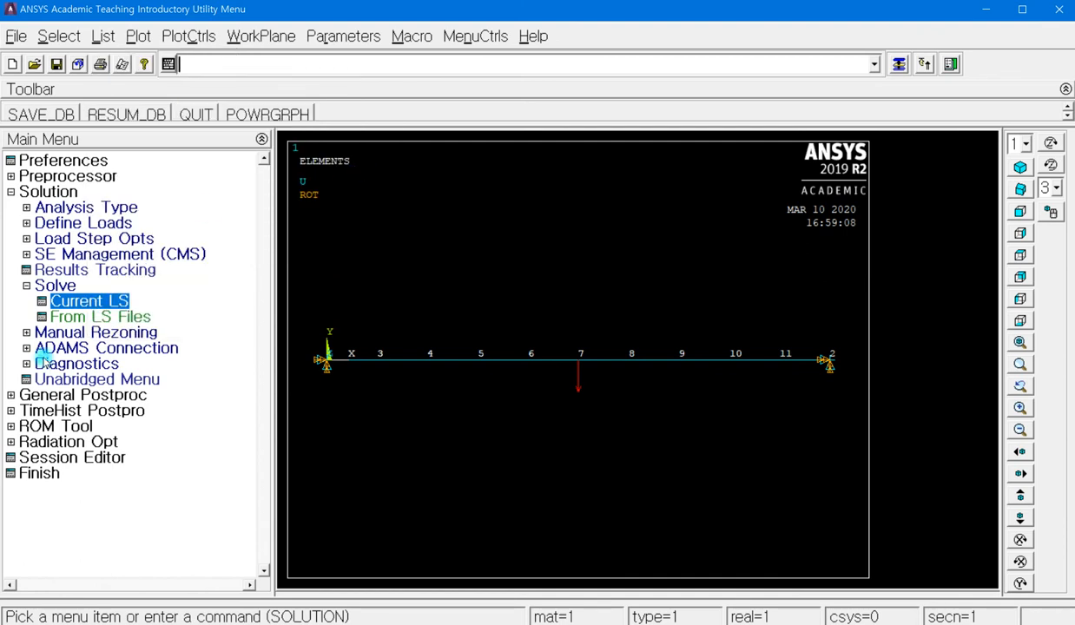
Plot the beam's deformed shape from the general postprocessor together with the undeformed shape.
{"action": "left_click", "coordinate": [15, 194]}
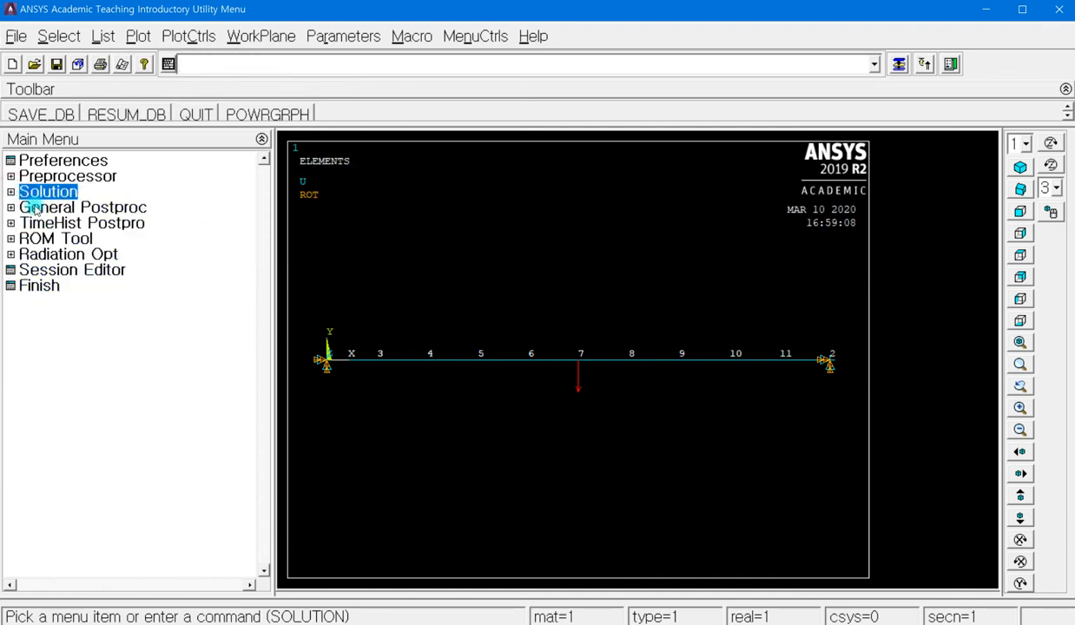
{"action": "left_click", "coordinate": [11, 209]}
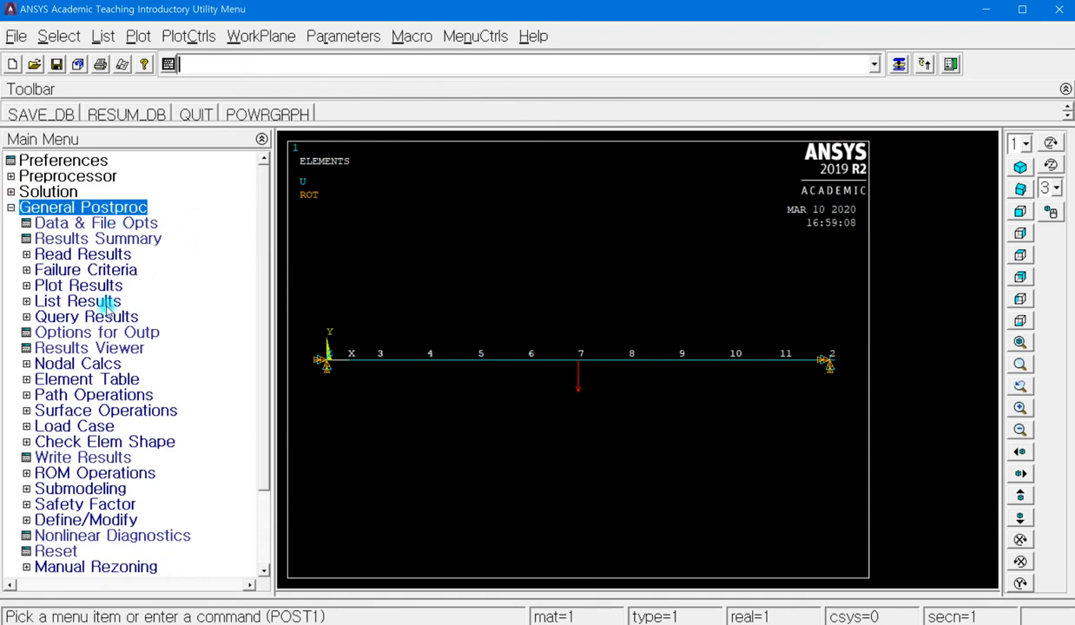
{"action": "left_click", "coordinate": [26, 286]}
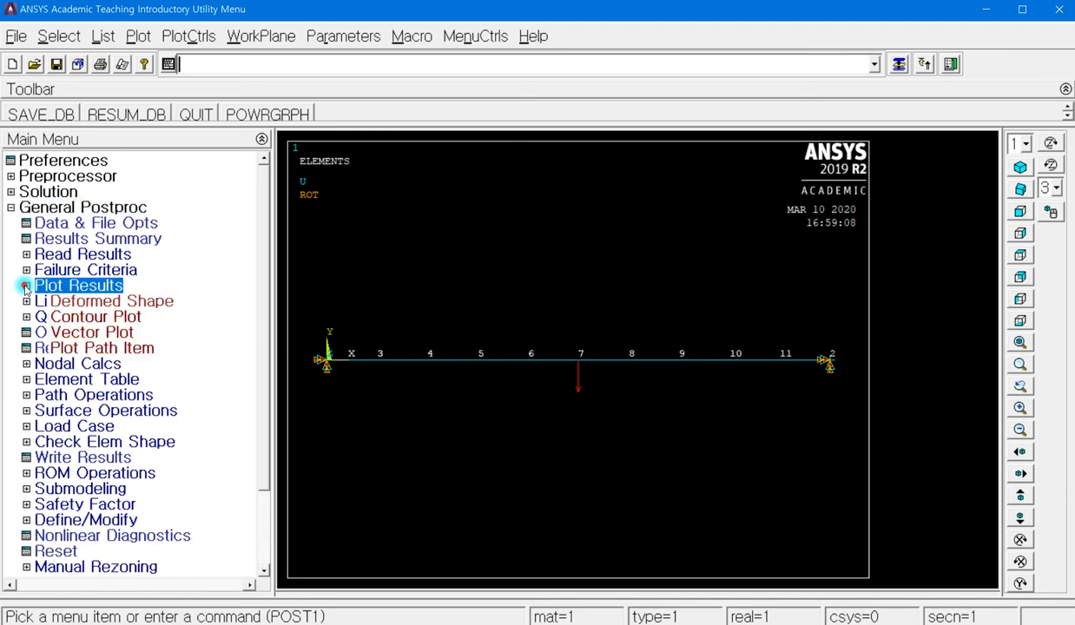
{"action": "left_click", "coordinate": [130, 300]}
{"action": "left_click_drag", "start_coordinate": [507, 250], "coordinate": [363, 96]}
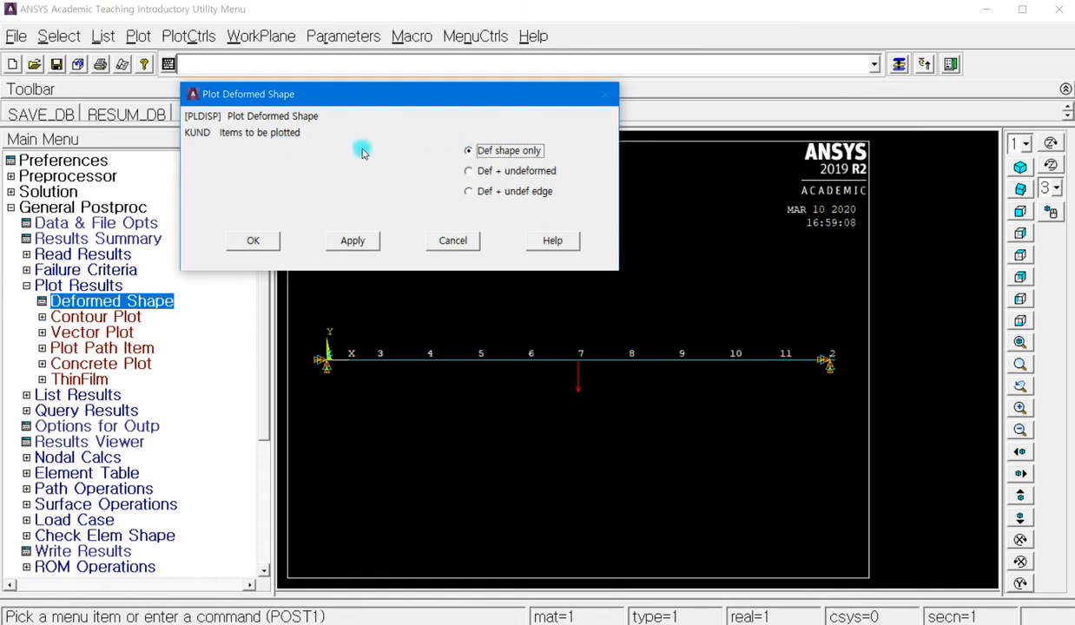
{"action": "left_click", "coordinate": [469, 173]}
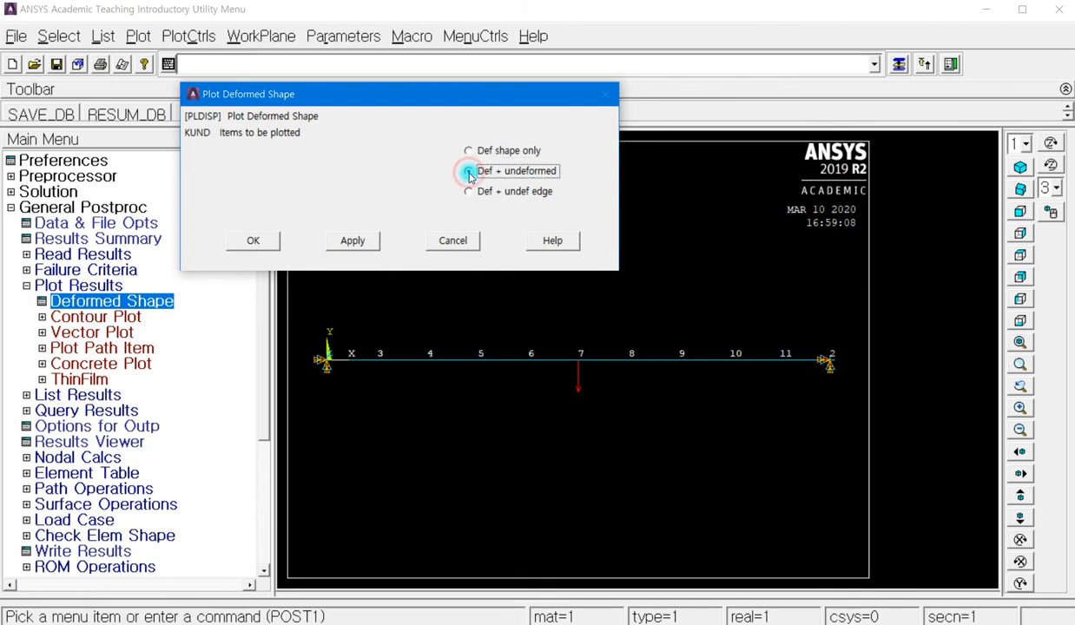
{"action": "left_click", "coordinate": [352, 242]}
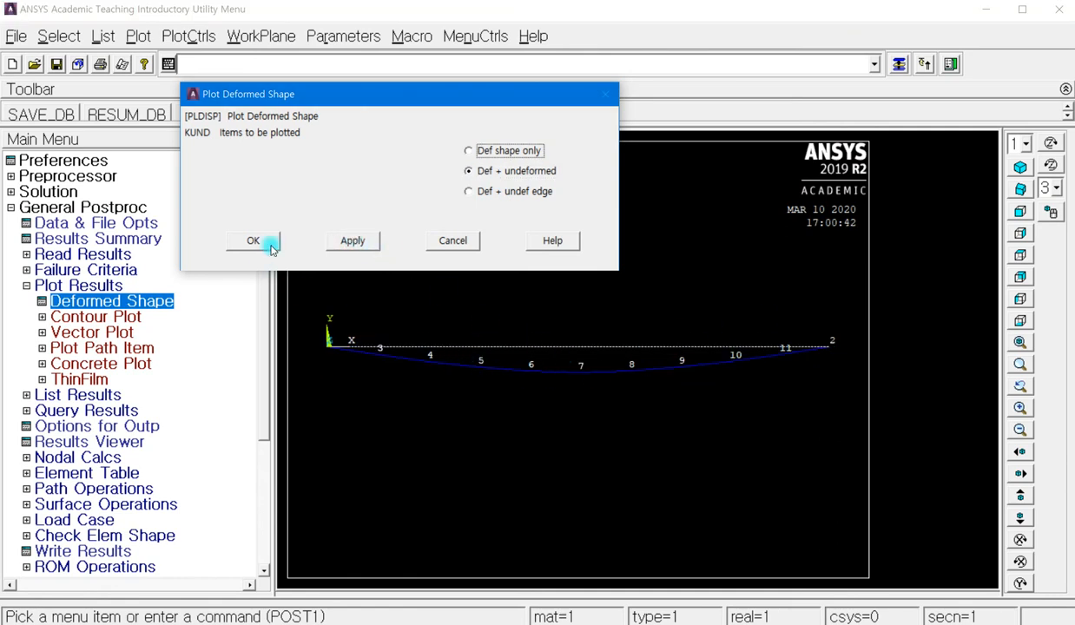
{"action": "left_click", "coordinate": [353, 241]}
{"action": "left_click", "coordinate": [265, 240]}
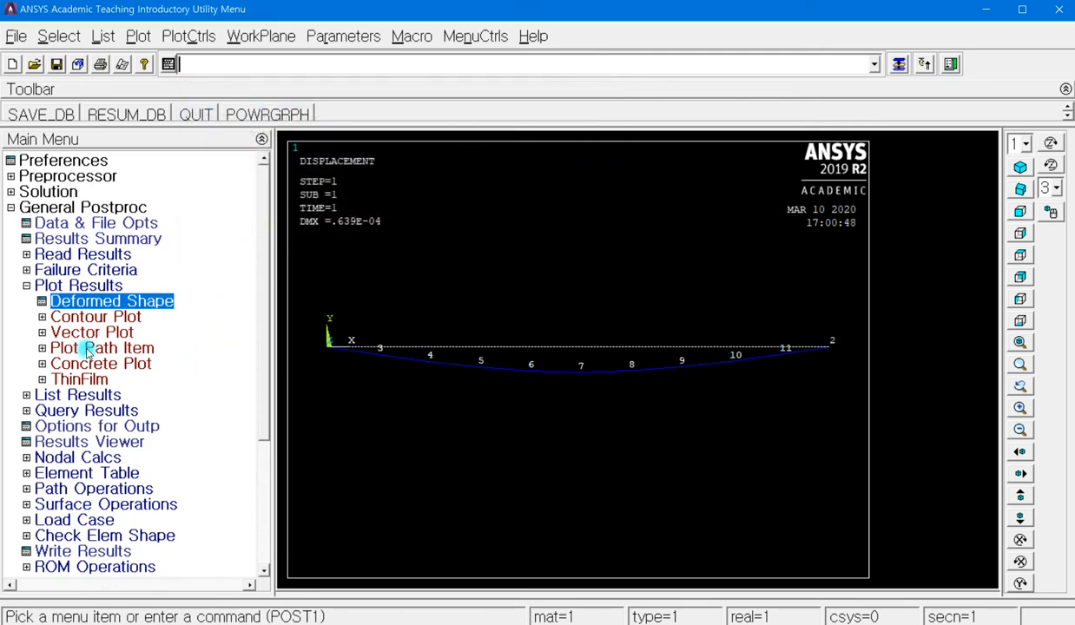
Turn on the display of element shapes based on real constant descriptions, replot, and show the beam in isometric view.
{"action": "left_click", "coordinate": [198, 38]}
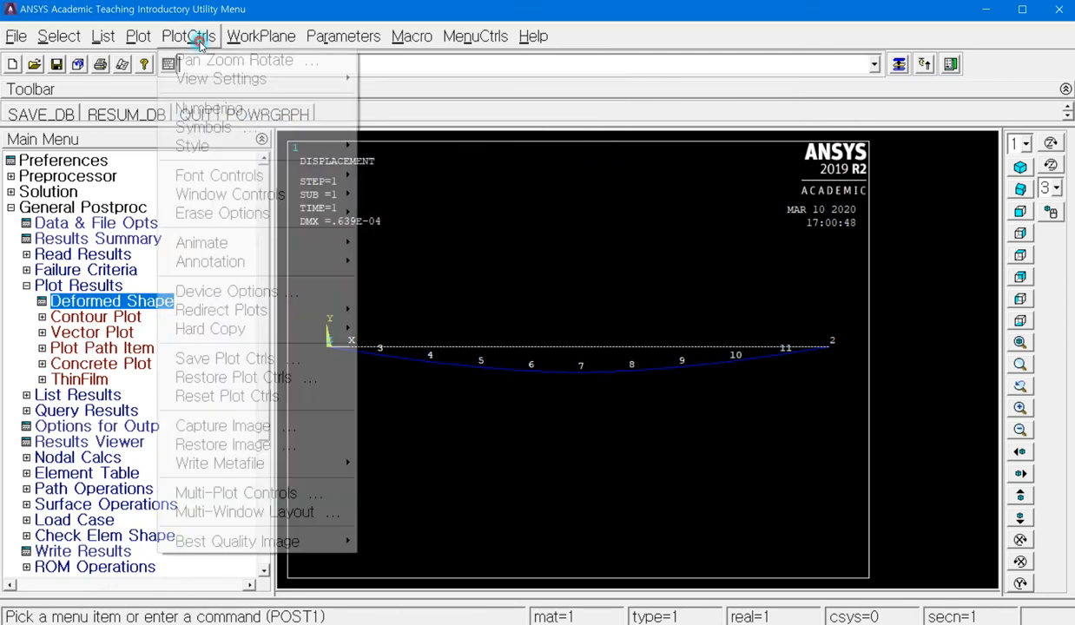
{"action": "mouse_move", "coordinate": [223, 80]}
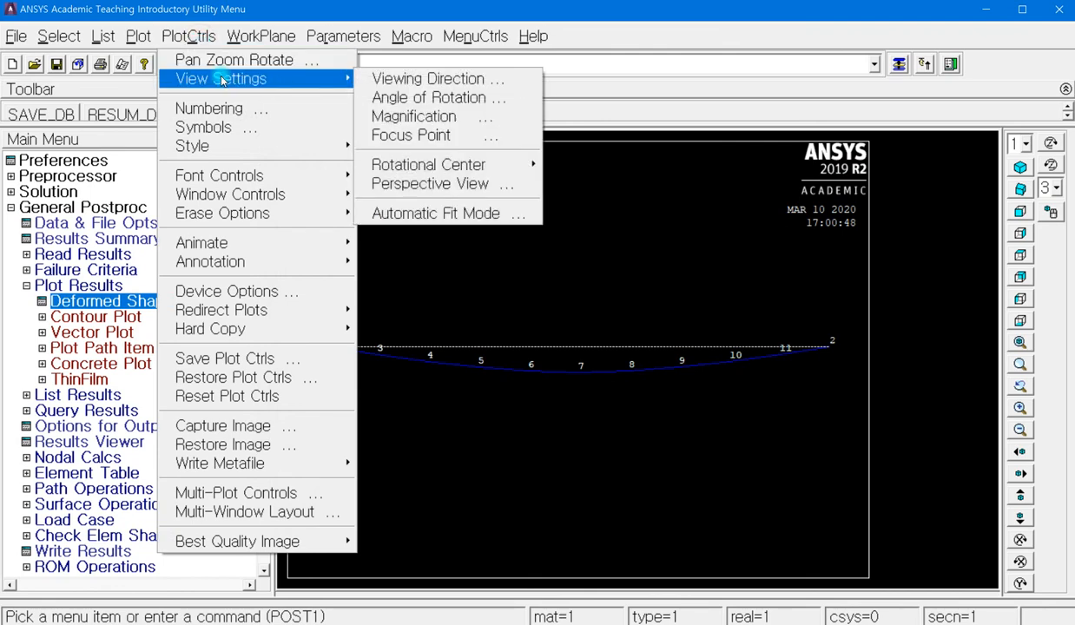
{"action": "mouse_move", "coordinate": [237, 154]}
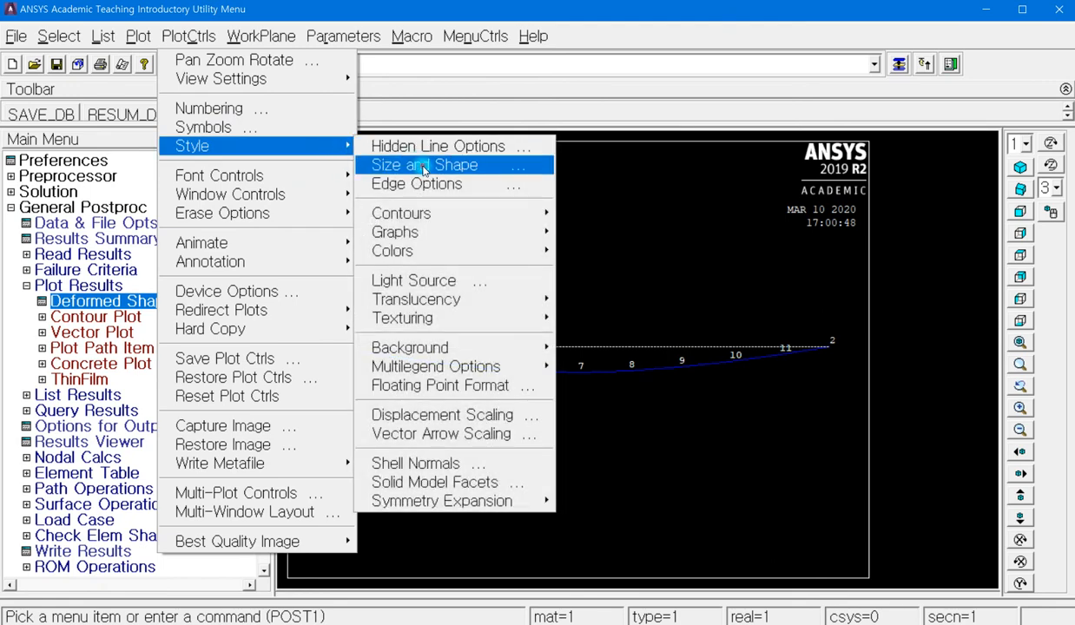
{"action": "left_click", "coordinate": [424, 165]}
{"action": "left_click_drag", "start_coordinate": [491, 161], "coordinate": [343, 68]}
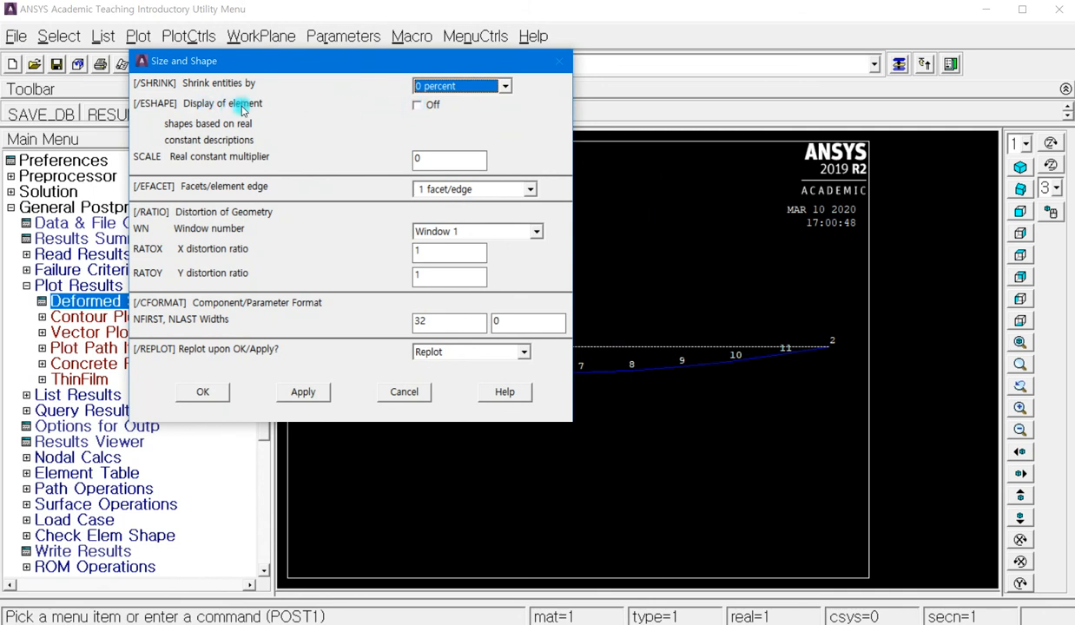
{"action": "left_click", "coordinate": [416, 107]}
{"action": "left_click", "coordinate": [307, 392]}
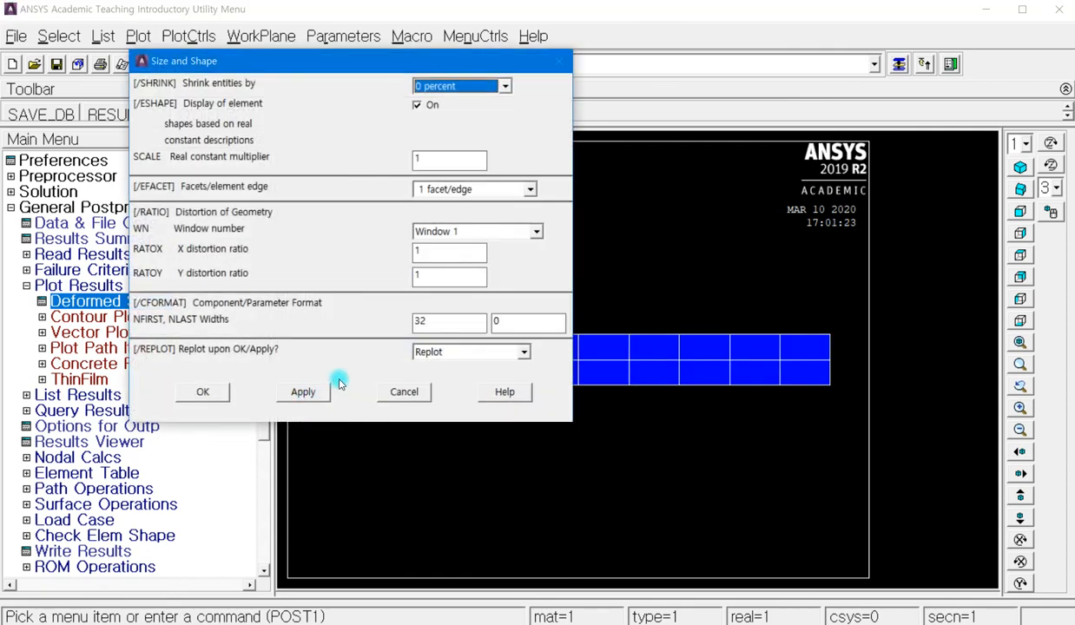
{"action": "left_click_drag", "start_coordinate": [435, 68], "coordinate": [368, 64]}
{"action": "left_click", "coordinate": [135, 388]}
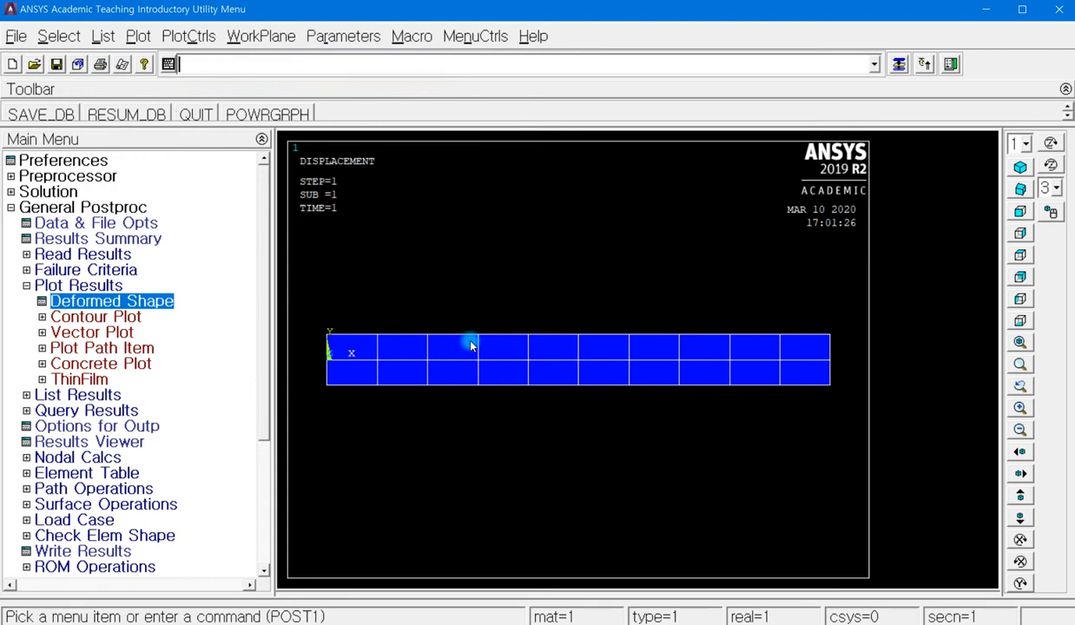
{"action": "left_click", "coordinate": [1020, 168]}
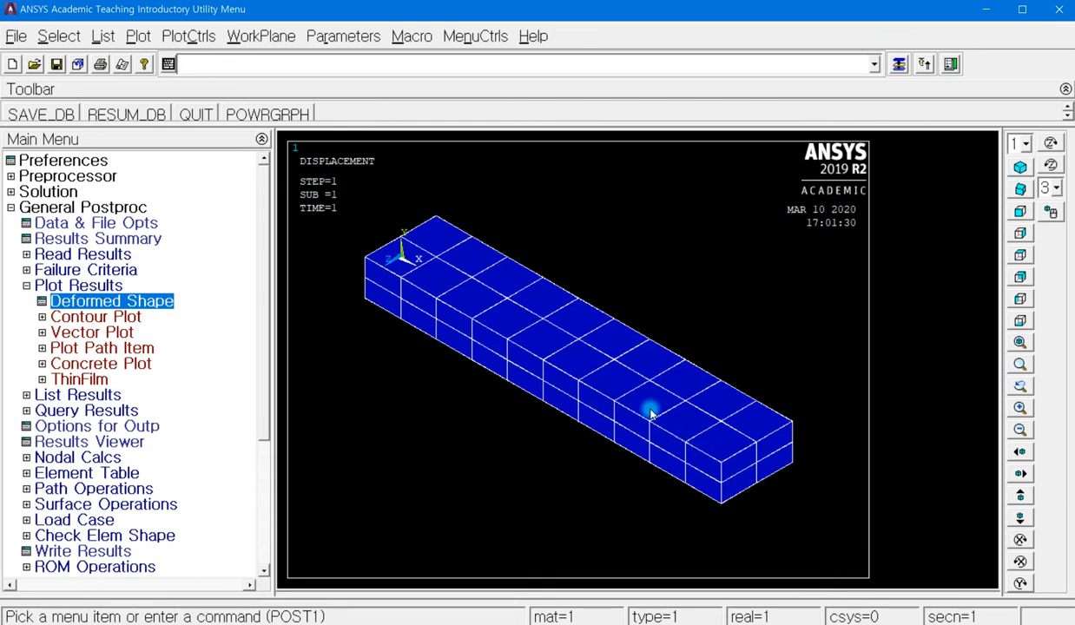
Plot the nodal Y-component of displacement as a contour in the Results Viewer and inspect it from the front and in isometric view.
{"action": "left_click", "coordinate": [106, 318]}
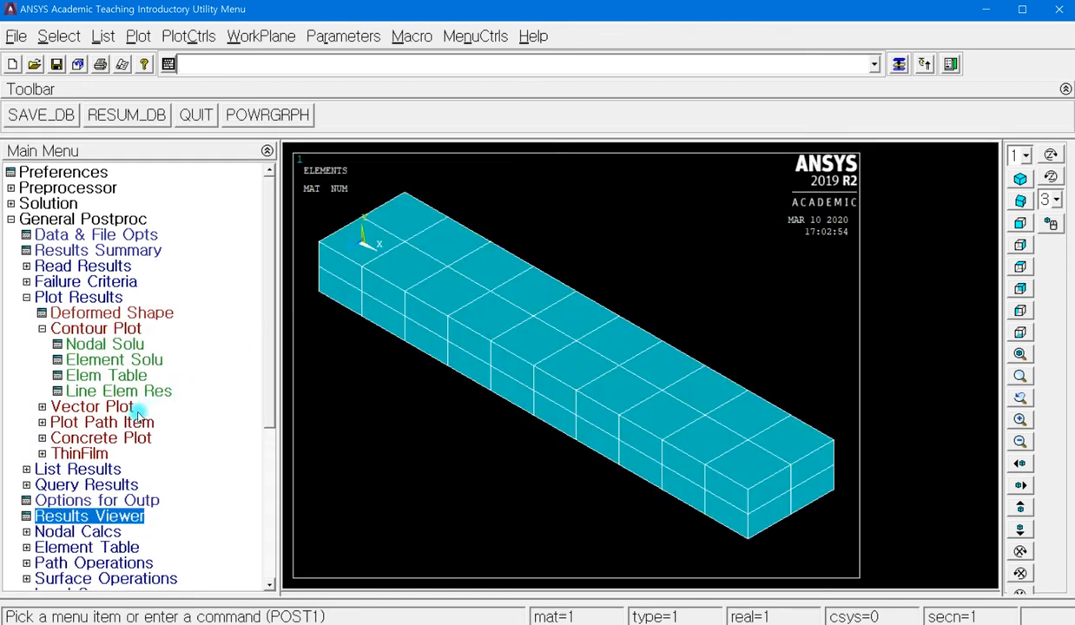
{"action": "left_click", "coordinate": [91, 516]}
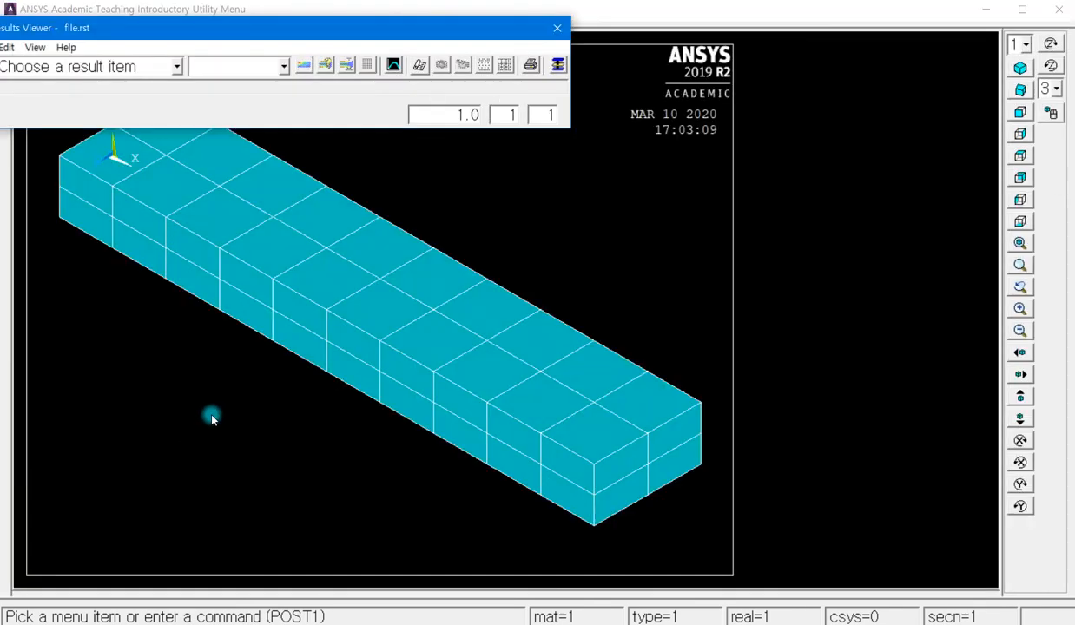
{"action": "left_click_drag", "start_coordinate": [293, 34], "coordinate": [693, 83]}
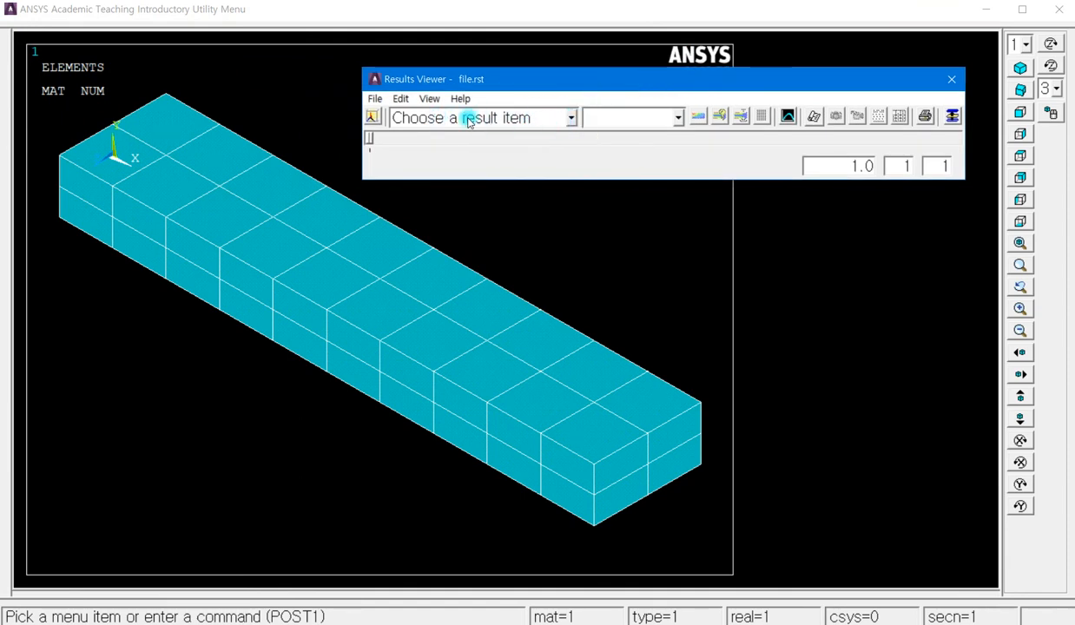
{"action": "left_click", "coordinate": [571, 119]}
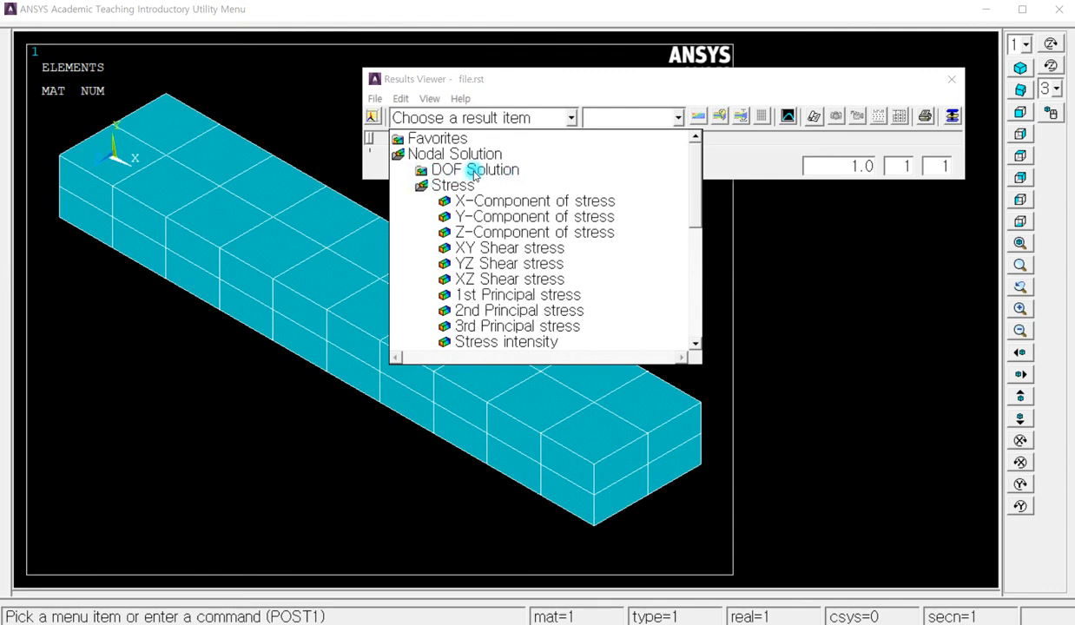
{"action": "left_click", "coordinate": [501, 171]}
{"action": "double_click", "coordinate": [502, 170]}
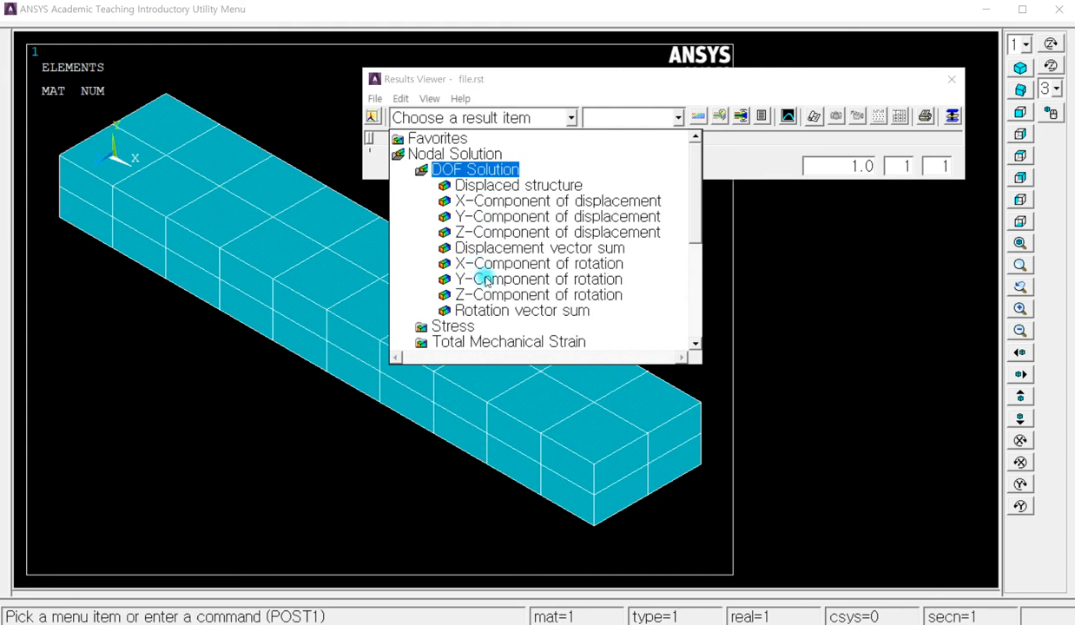
{"action": "left_click", "coordinate": [599, 217]}
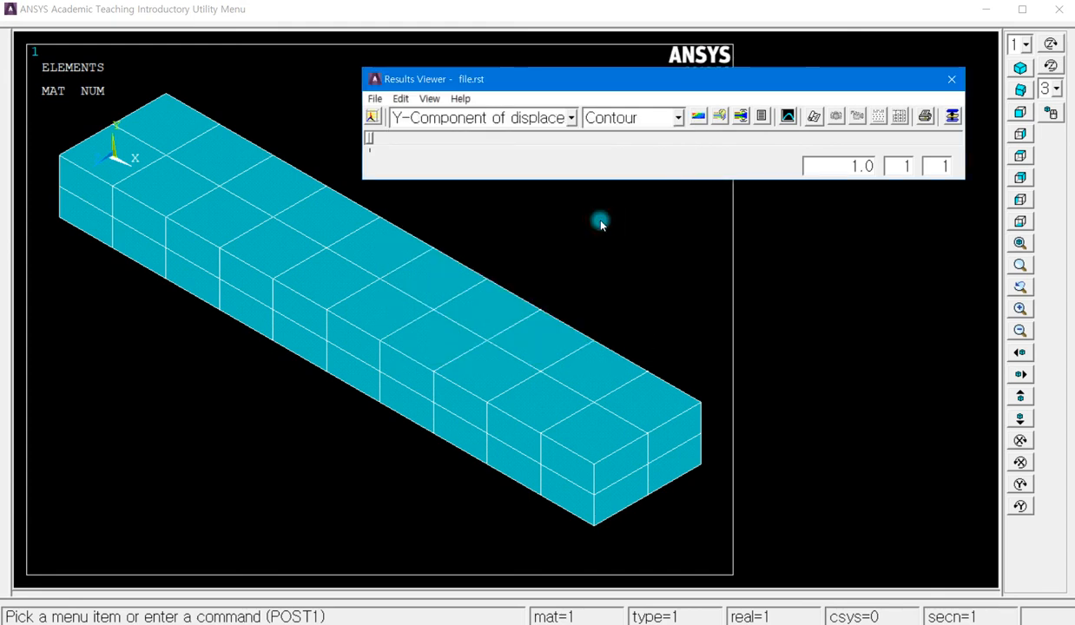
{"action": "left_click", "coordinate": [698, 119]}
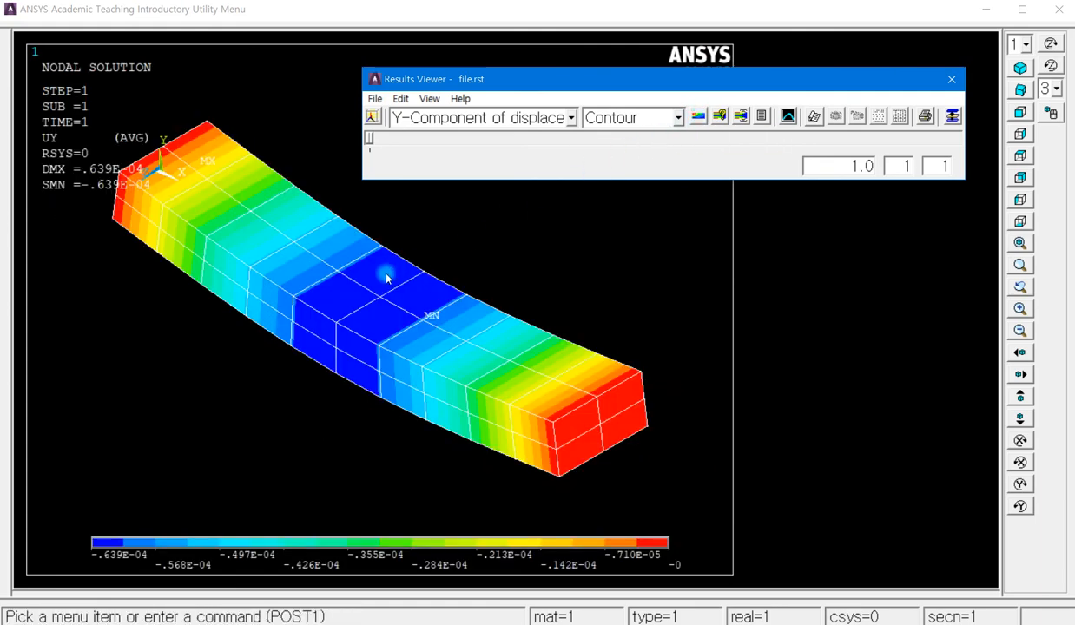
{"action": "left_click", "coordinate": [1020, 114]}
{"action": "left_click", "coordinate": [1019, 113]}
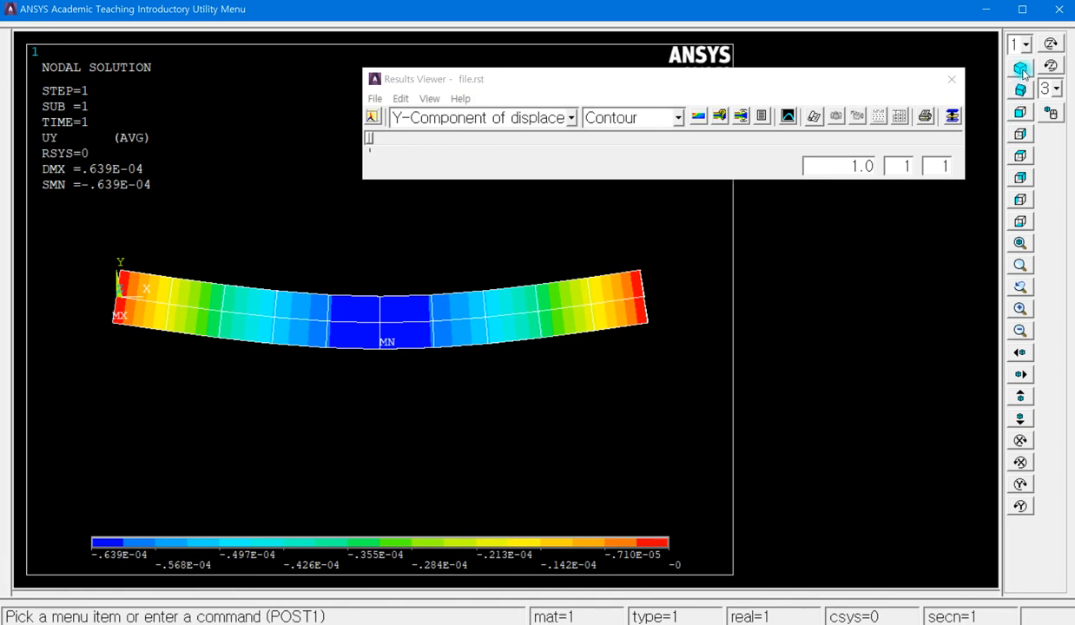
{"action": "left_click", "coordinate": [1020, 90]}
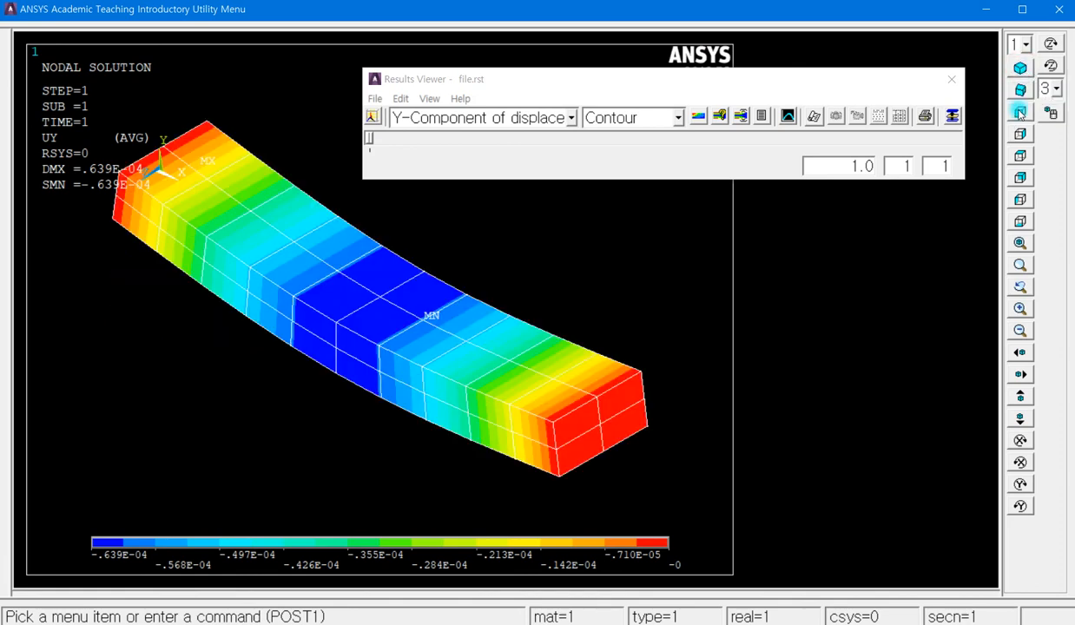
Plot the nodal von Mises stress as a contour in the Results Viewer.
{"action": "left_click", "coordinate": [571, 118]}
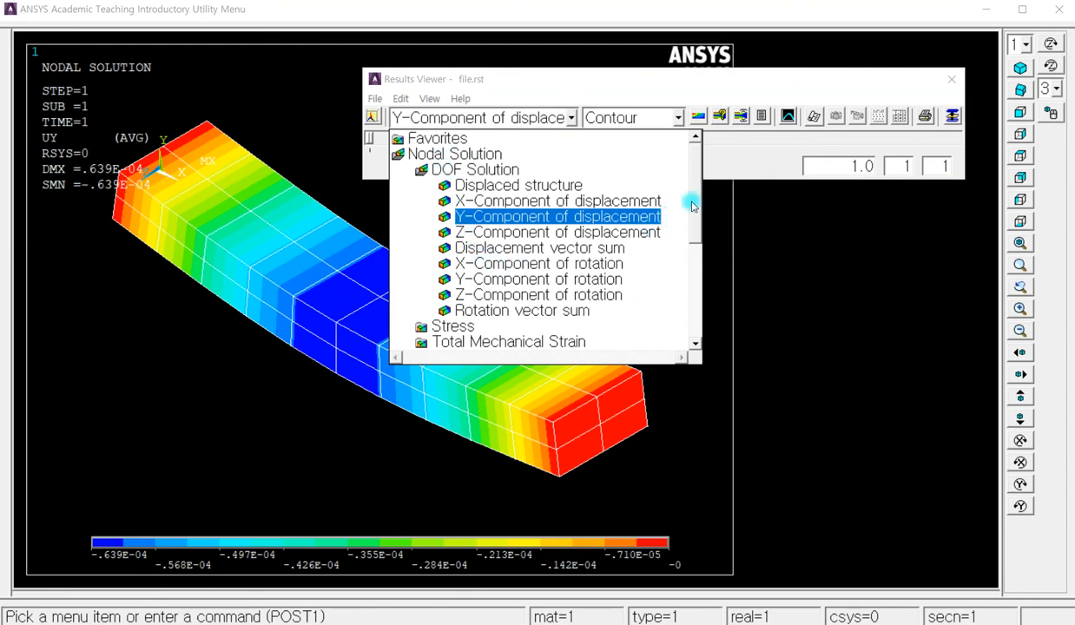
{"action": "scroll", "coordinate": [692, 205], "scroll_direction": "down", "scroll_amount": 2}
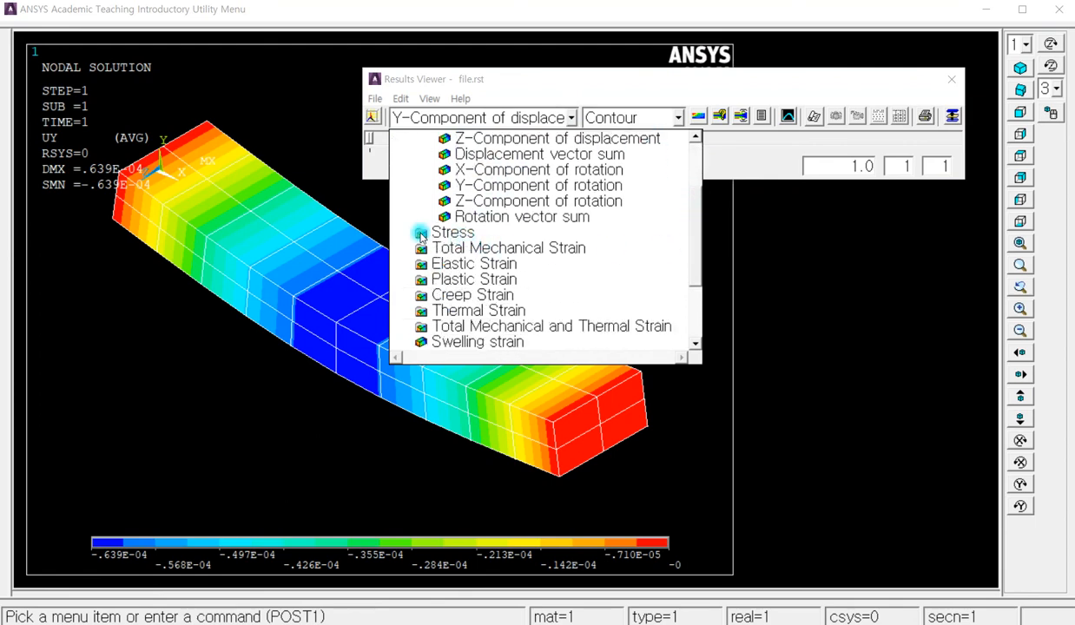
{"action": "double_click", "coordinate": [421, 232]}
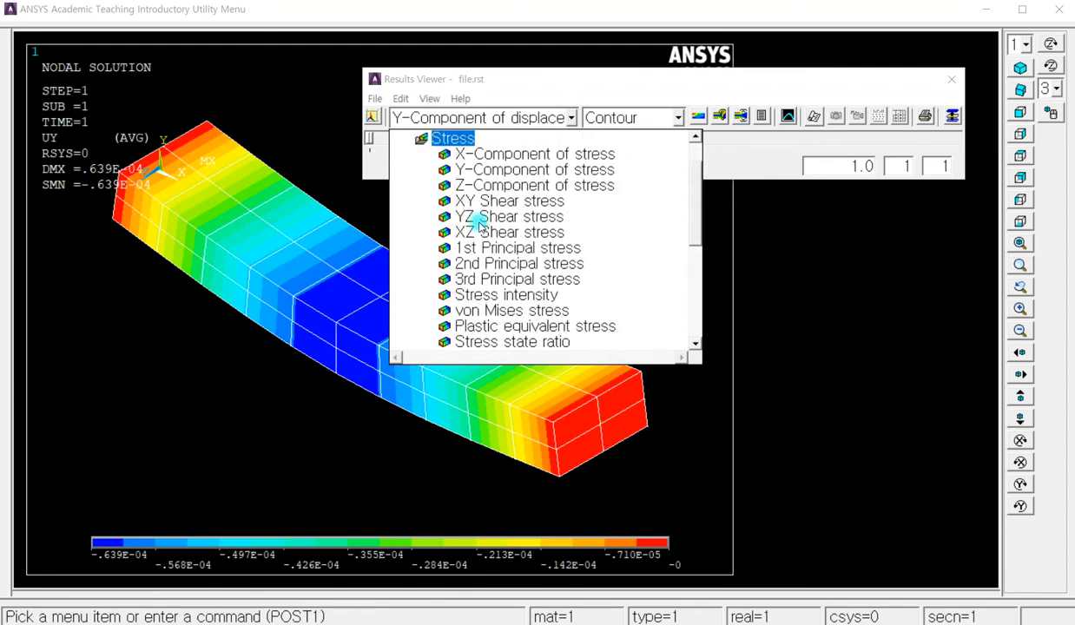
{"action": "scroll", "coordinate": [668, 195], "scroll_direction": "down", "scroll_amount": 1}
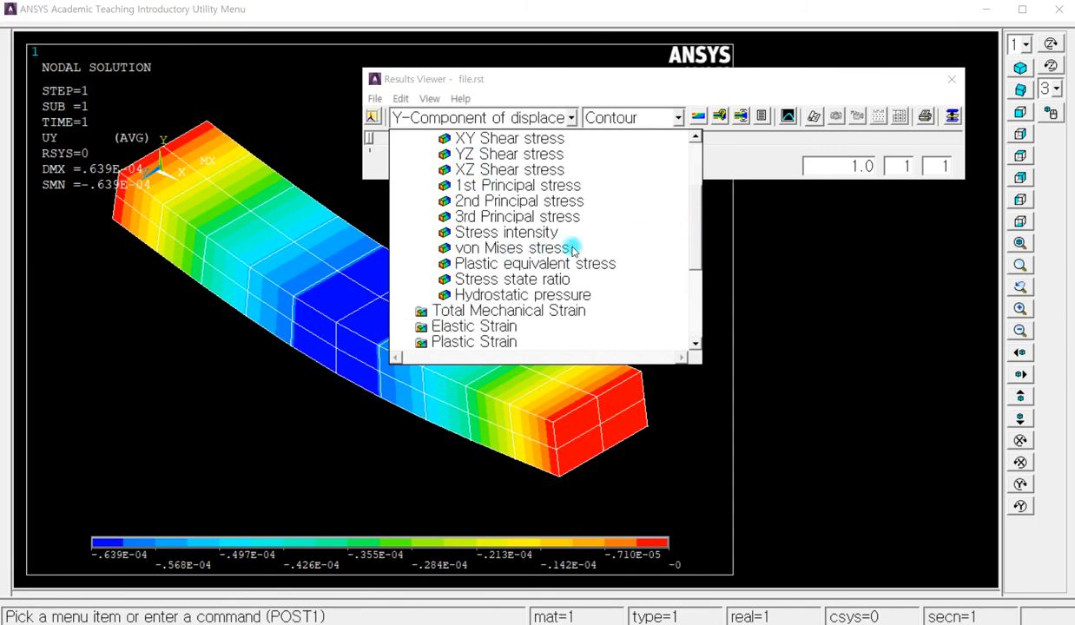
{"action": "left_click", "coordinate": [544, 248]}
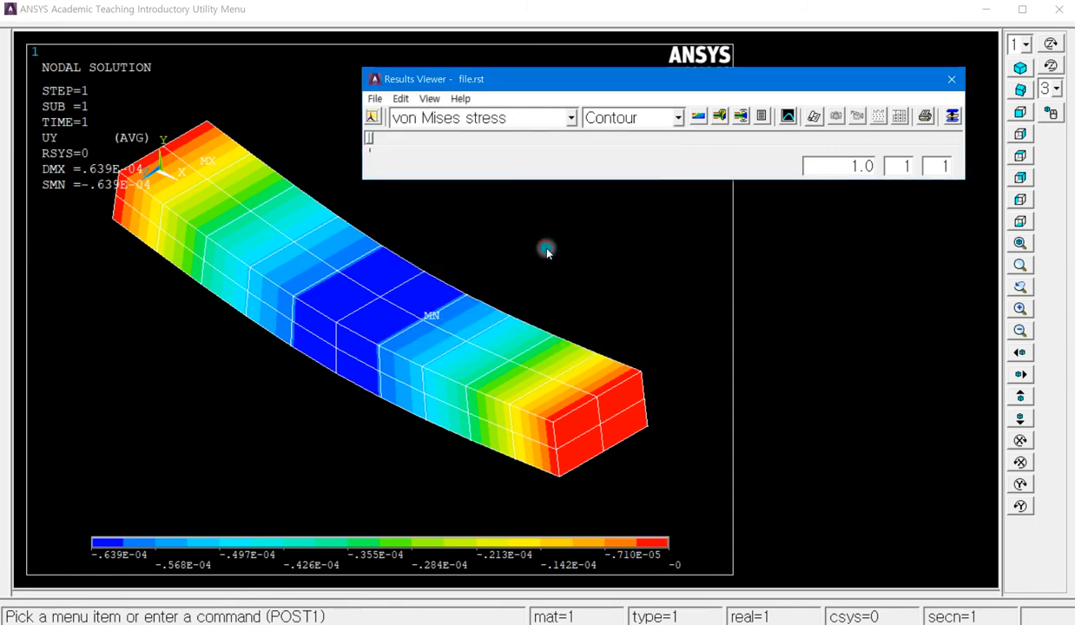
{"action": "left_click", "coordinate": [677, 119]}
{"action": "left_click", "coordinate": [677, 120]}
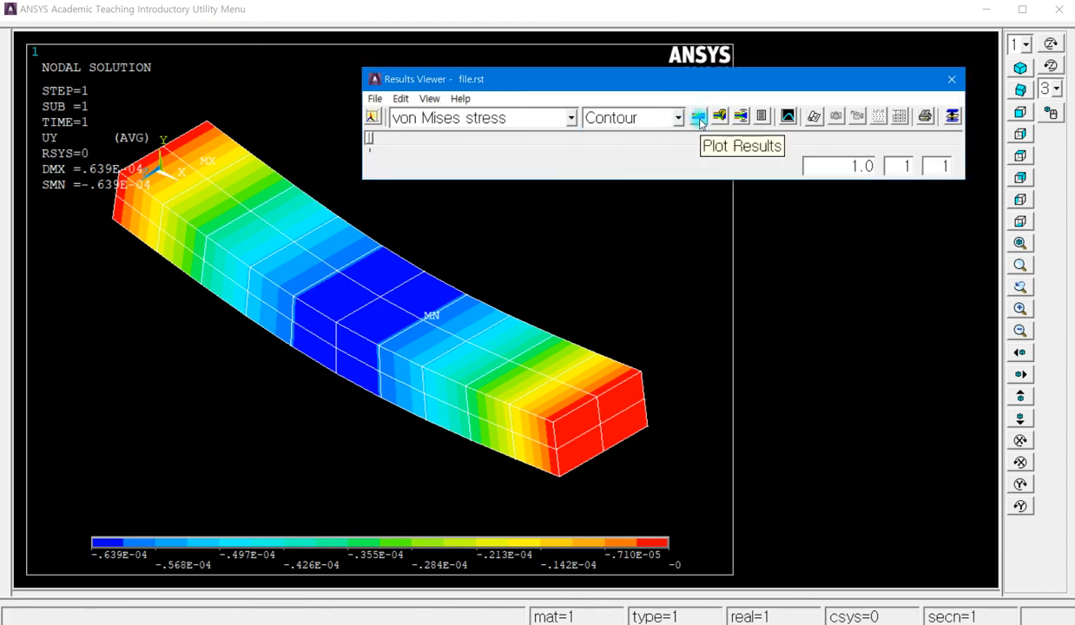
{"action": "left_click", "coordinate": [699, 119]}
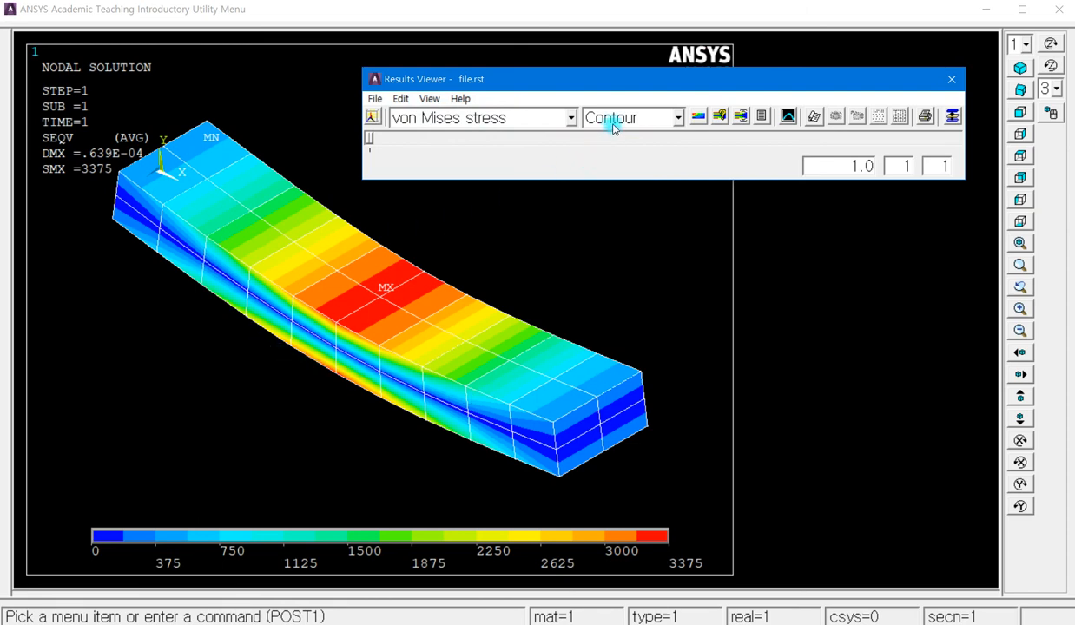
Try to animate the von Mises stress contour over results for the current load step, using the last display.
{"action": "left_click", "coordinate": [569, 119]}
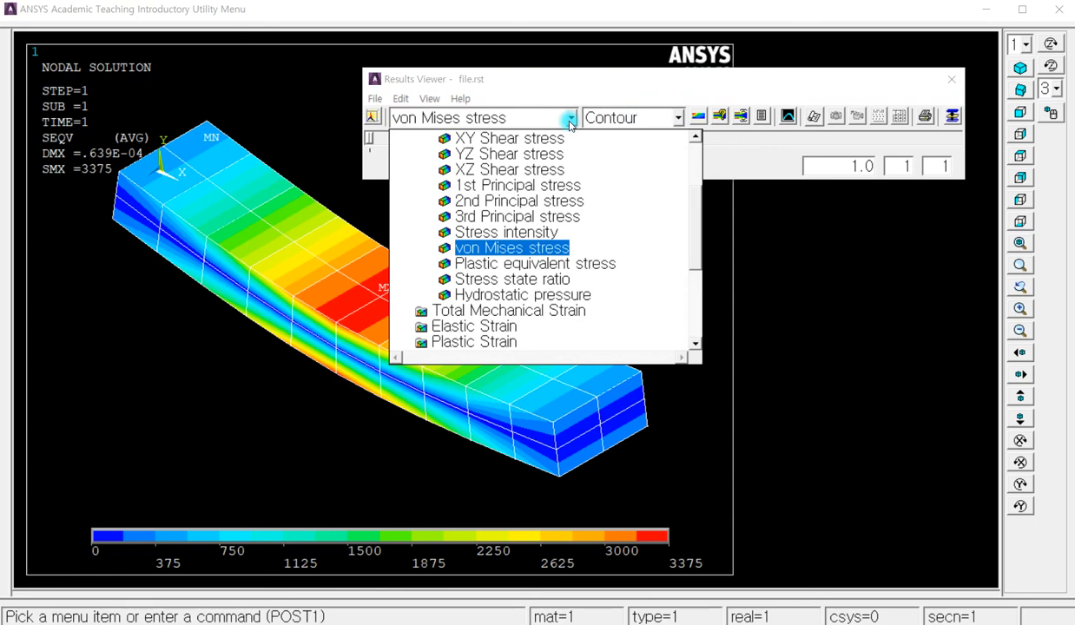
{"action": "left_click", "coordinate": [570, 122]}
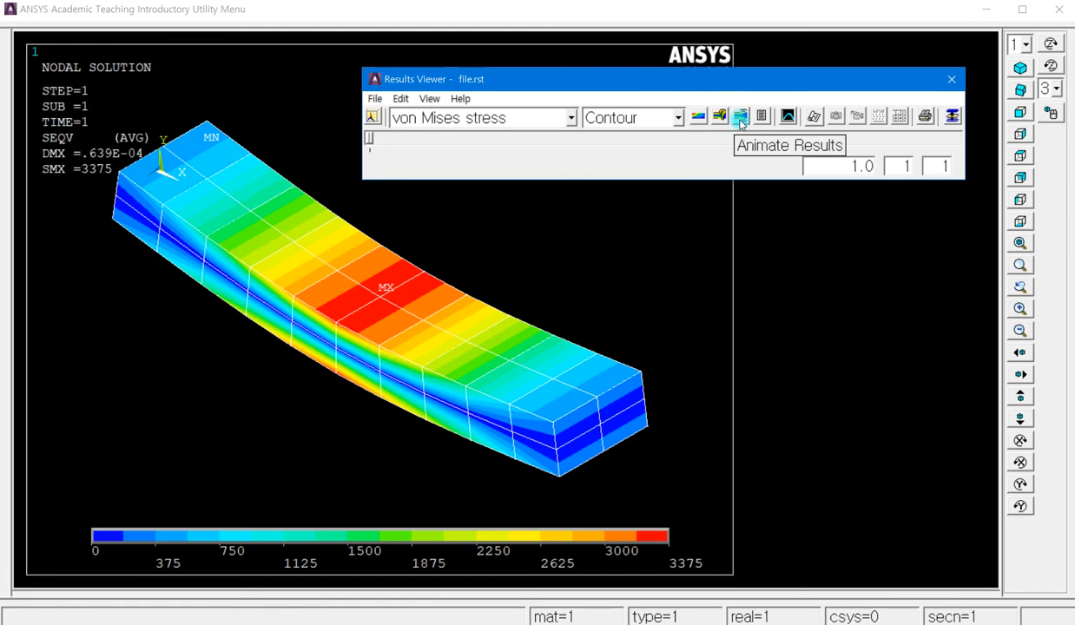
{"action": "left_click", "coordinate": [740, 120]}
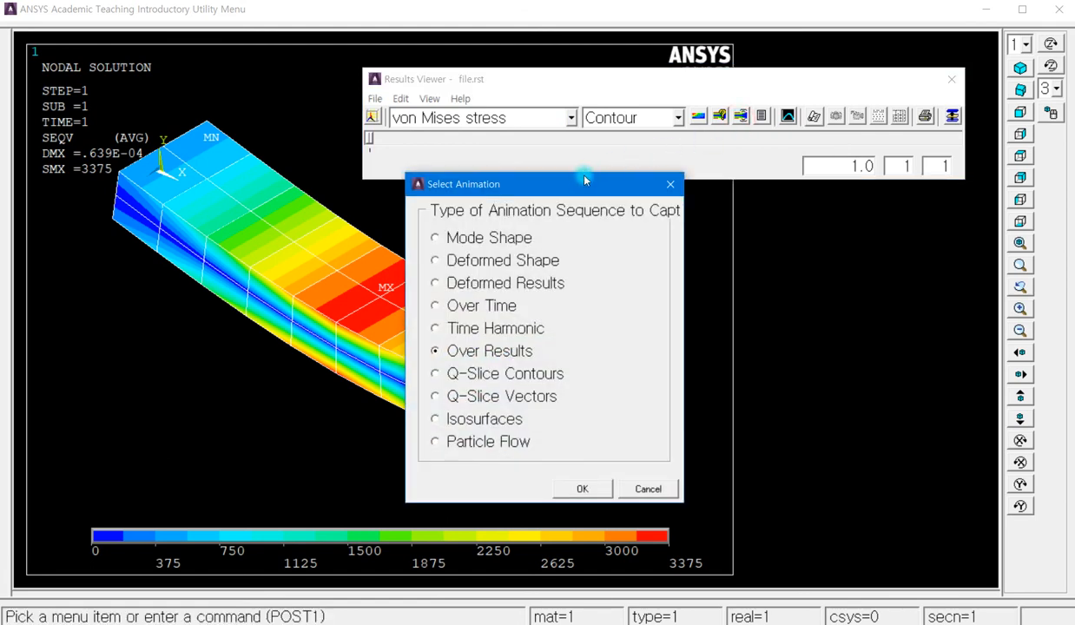
{"action": "left_click_drag", "start_coordinate": [581, 182], "coordinate": [623, 108]}
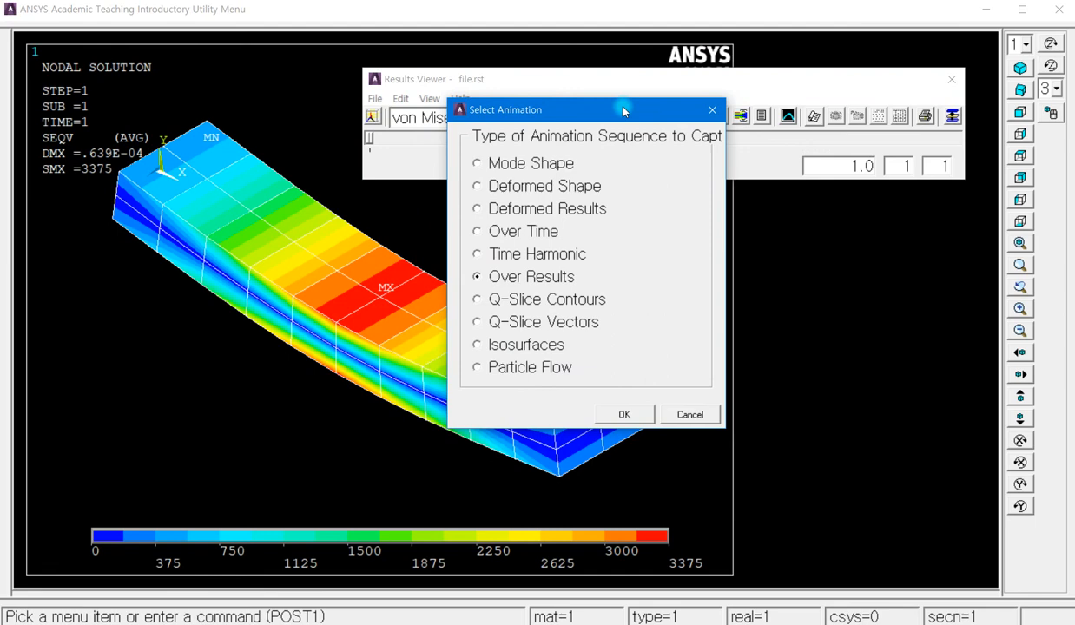
{"action": "left_click", "coordinate": [623, 414]}
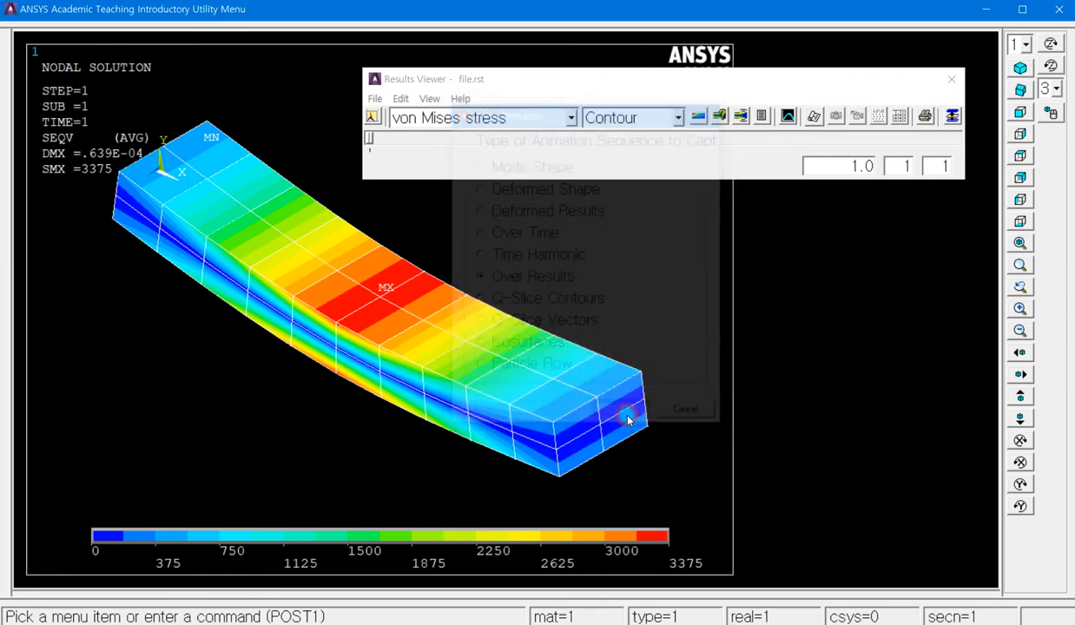
{"action": "left_click", "coordinate": [380, 506]}
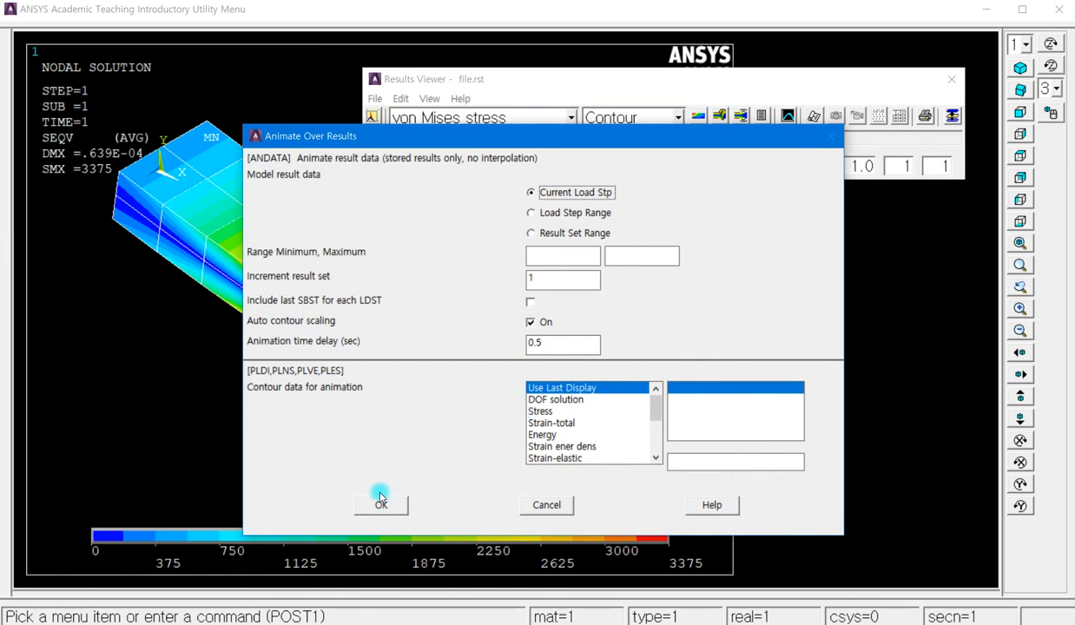
{"action": "left_click", "coordinate": [380, 506]}
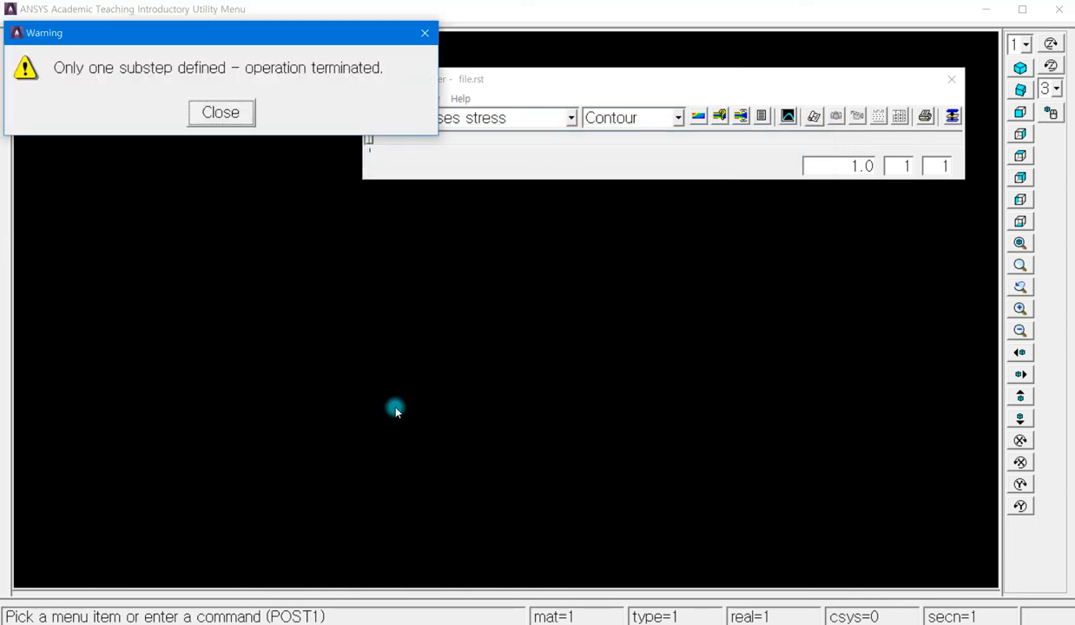
{"action": "left_click", "coordinate": [228, 113]}
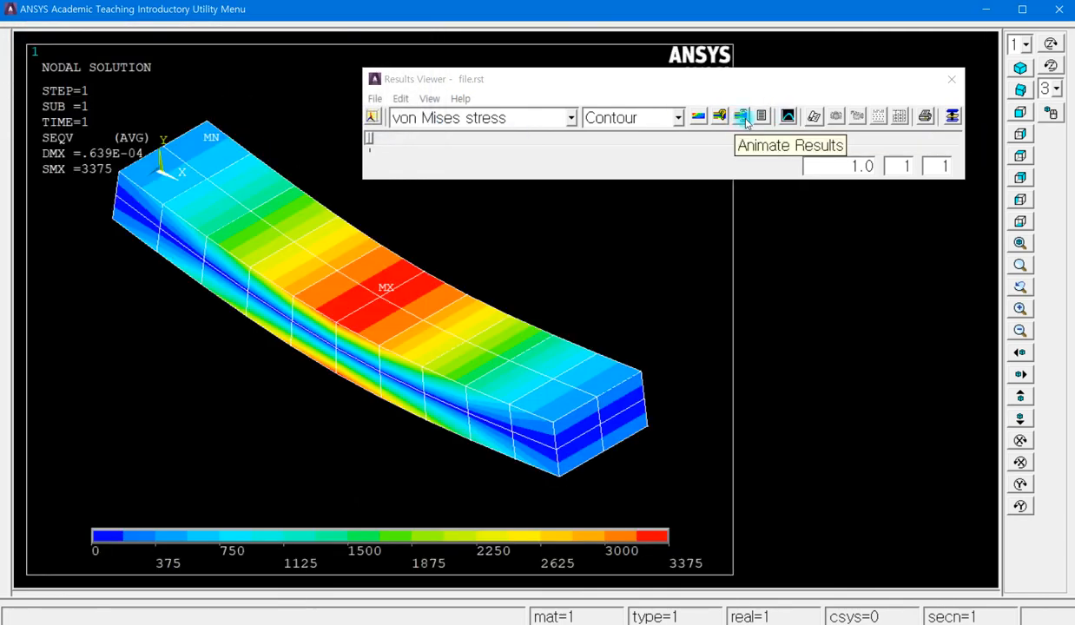
Animate the beam's deformed shape together with the undeformed shape, using 10 frames and a 0.5-second time delay.
{"action": "left_click", "coordinate": [743, 119]}
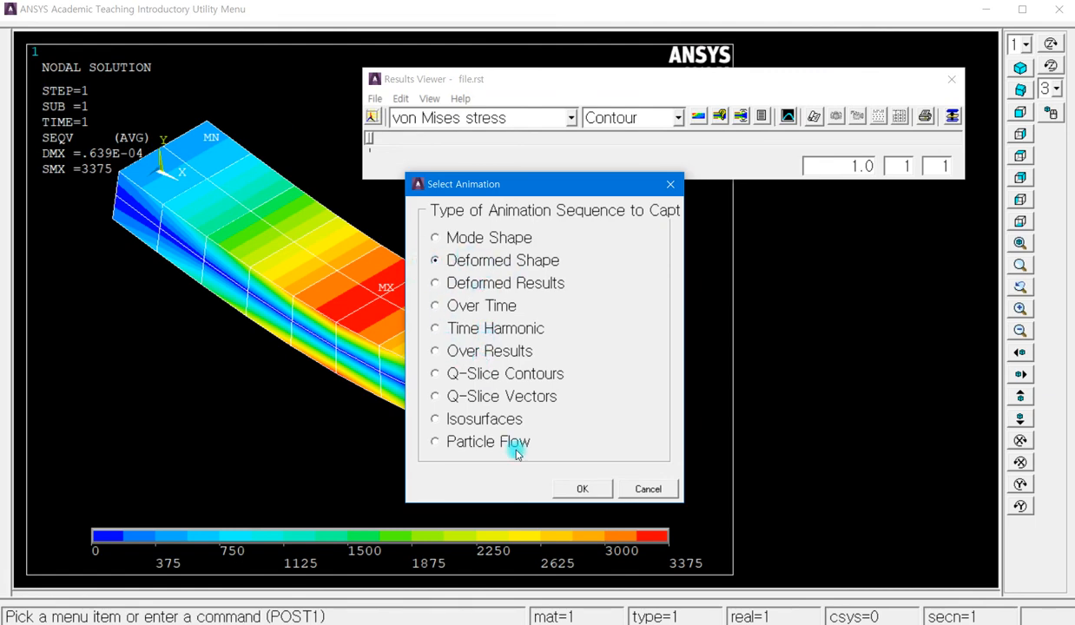
{"action": "left_click", "coordinate": [580, 487]}
{"action": "left_click", "coordinate": [423, 436]}
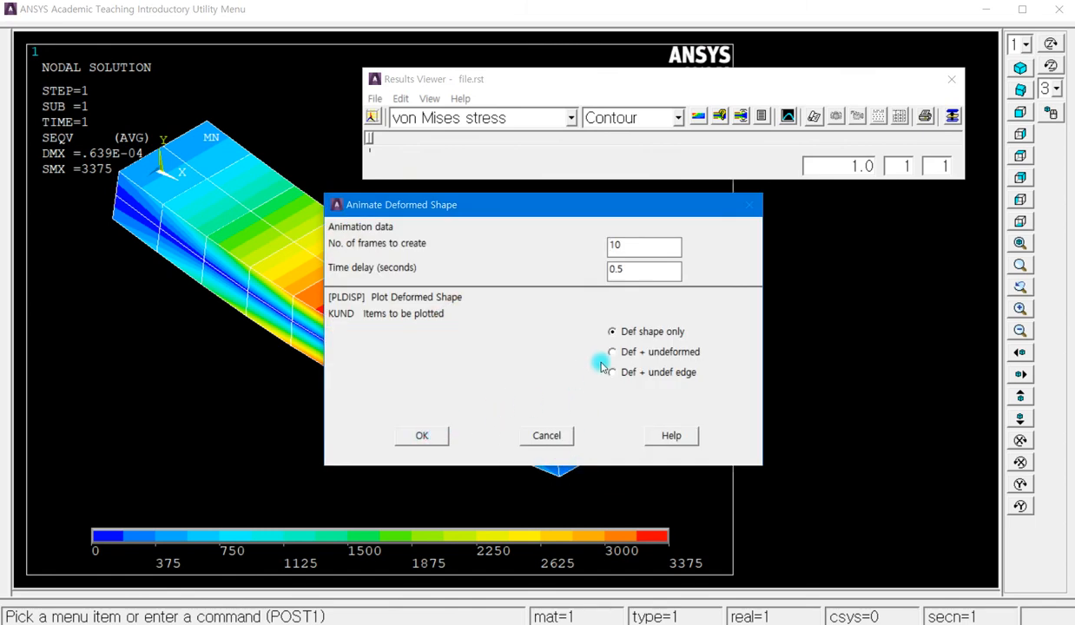
{"action": "left_click", "coordinate": [612, 352]}
{"action": "left_click", "coordinate": [432, 434]}
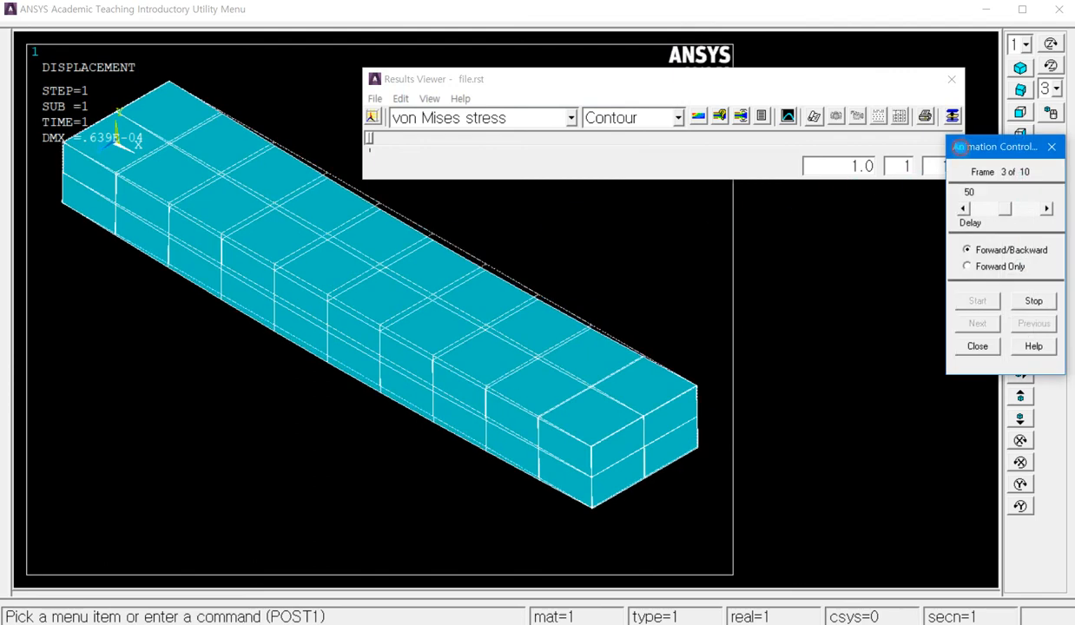
{"action": "left_click_drag", "start_coordinate": [961, 152], "coordinate": [633, 145]}
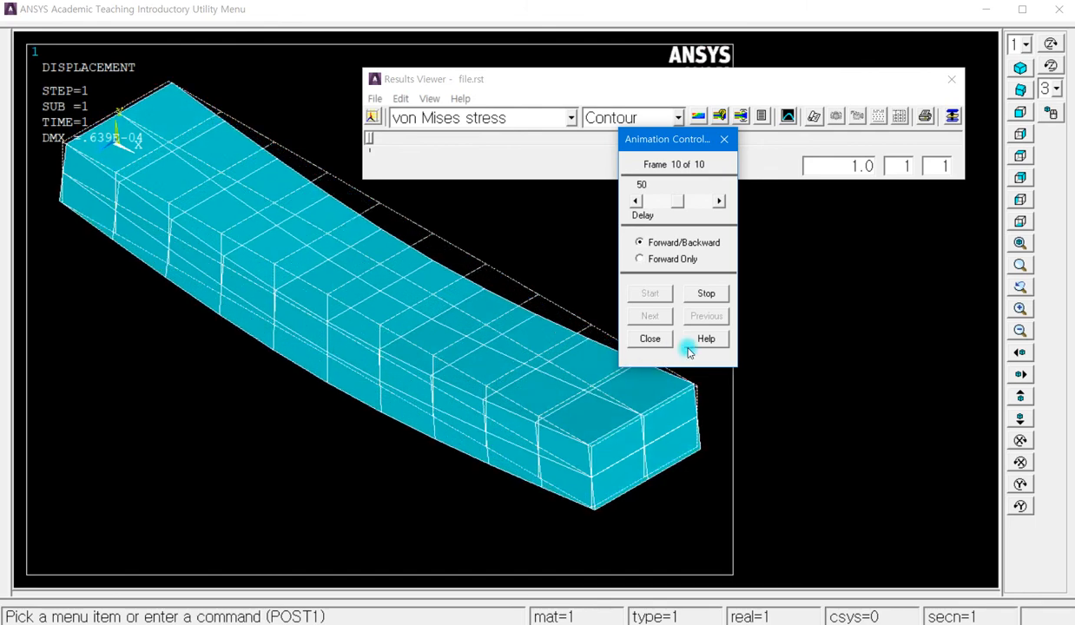
Stop the deformed-shape animation and return from the Results Viewer to the general postprocessor options.
{"action": "left_click", "coordinate": [707, 294]}
{"action": "left_click", "coordinate": [649, 339]}
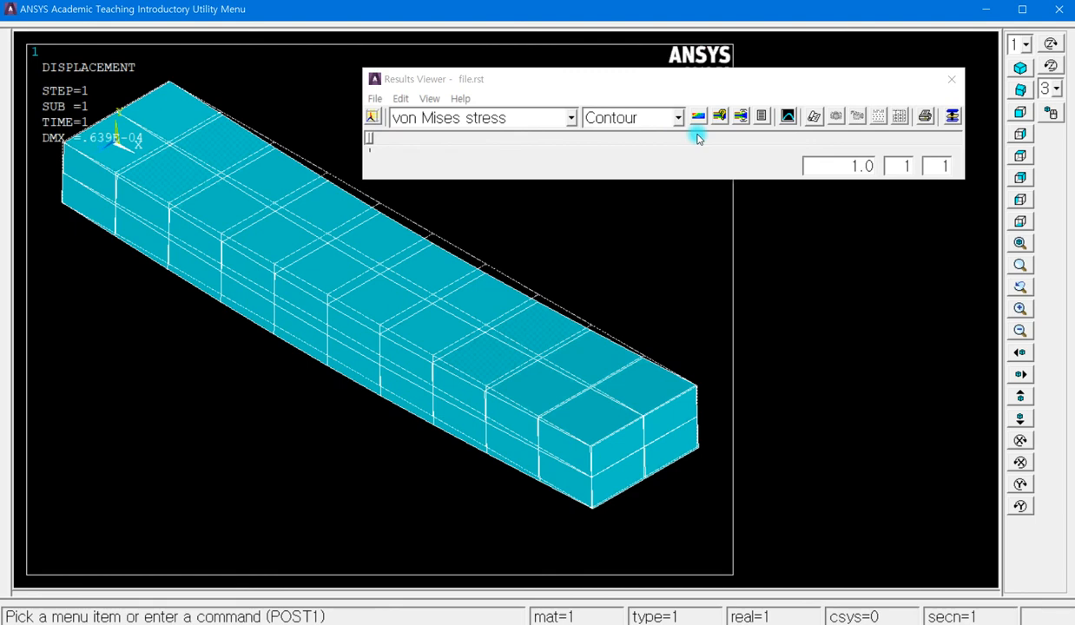
{"action": "left_click", "coordinate": [951, 79]}
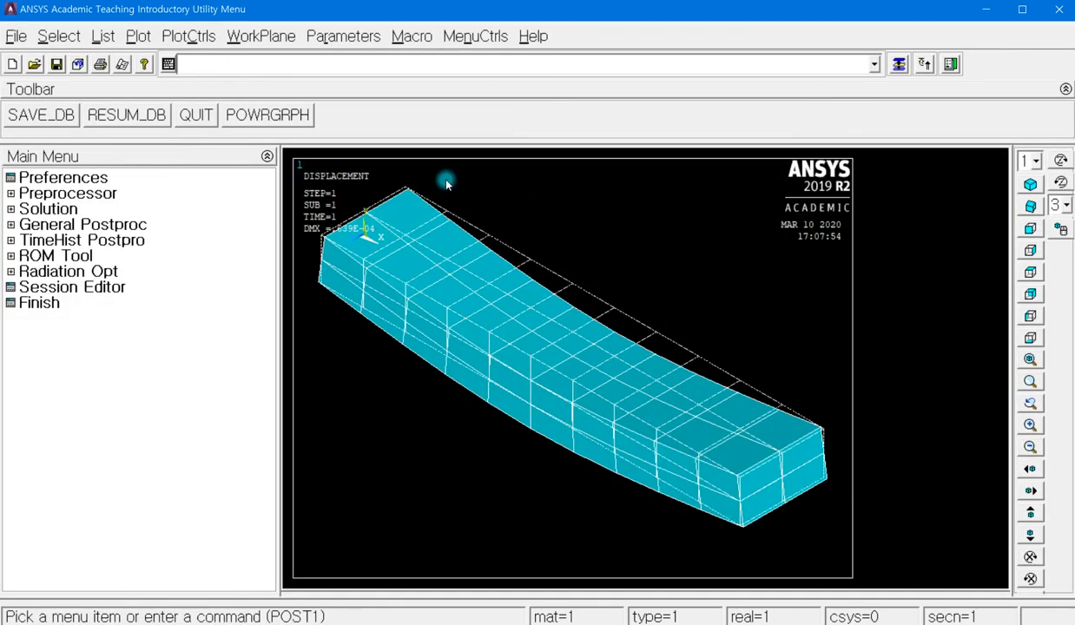
{"action": "left_click", "coordinate": [28, 227]}
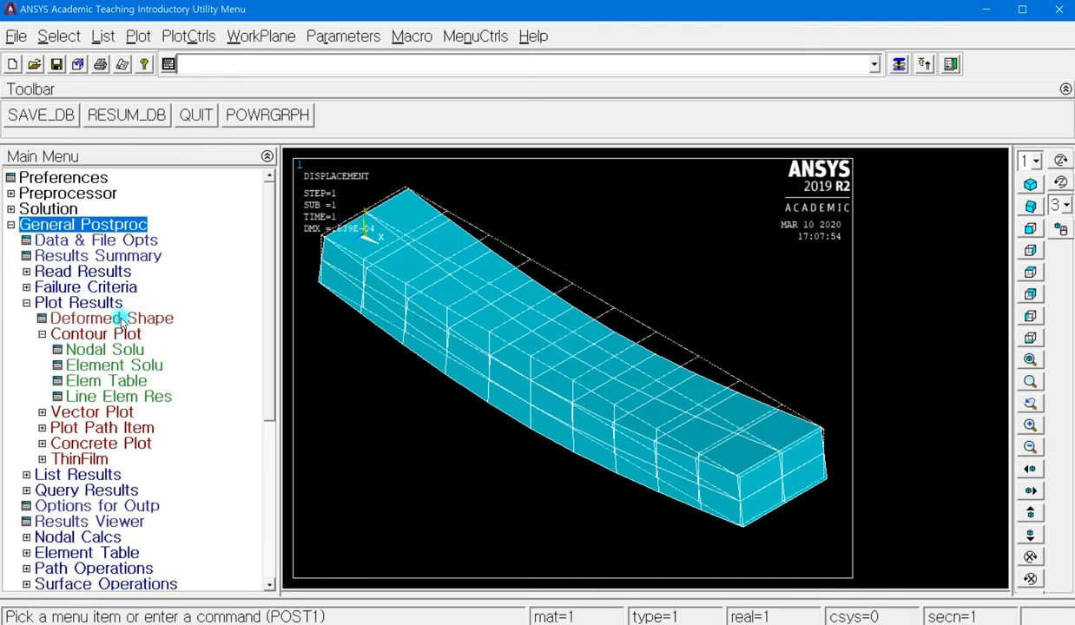
{"action": "left_click", "coordinate": [200, 39]}
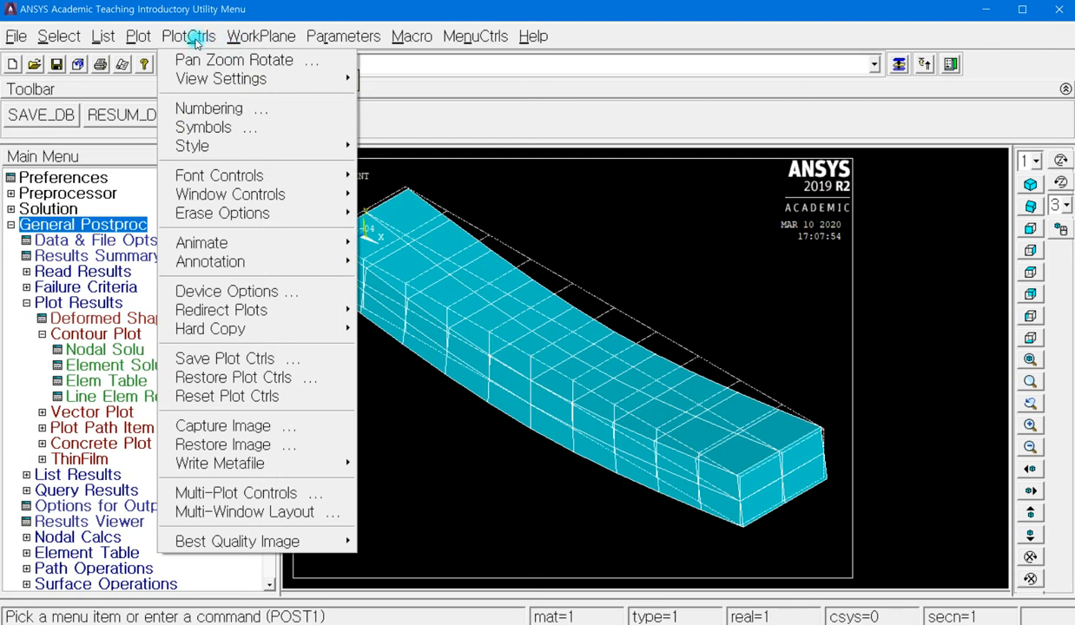
{"action": "mouse_move", "coordinate": [219, 242]}
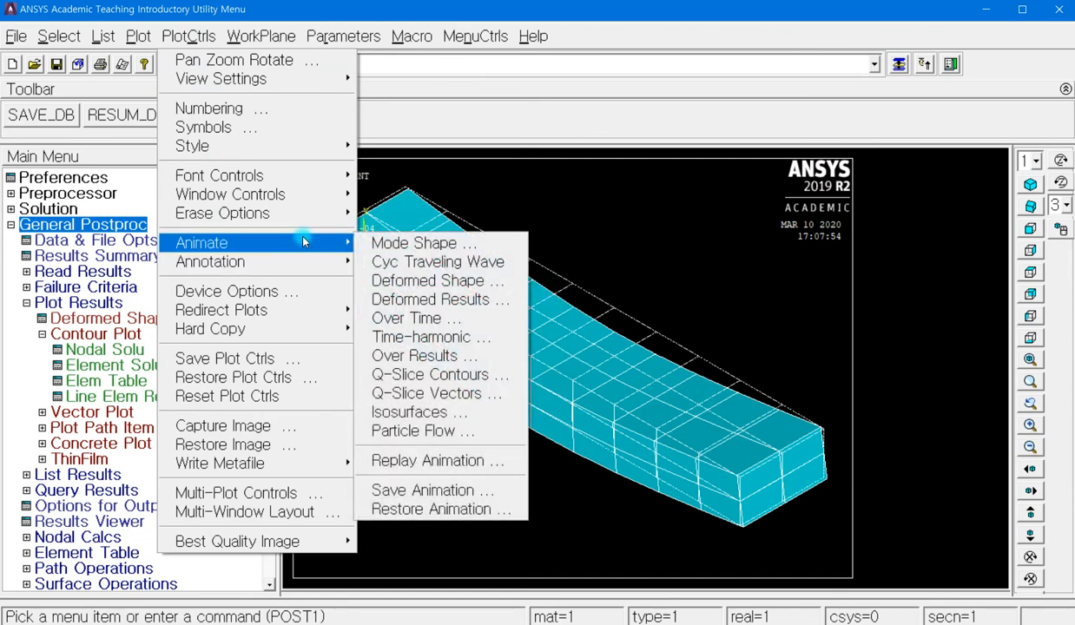
{"action": "left_click", "coordinate": [550, 519]}
{"action": "left_click_drag", "start_coordinate": [267, 295], "coordinate": [262, 360]}
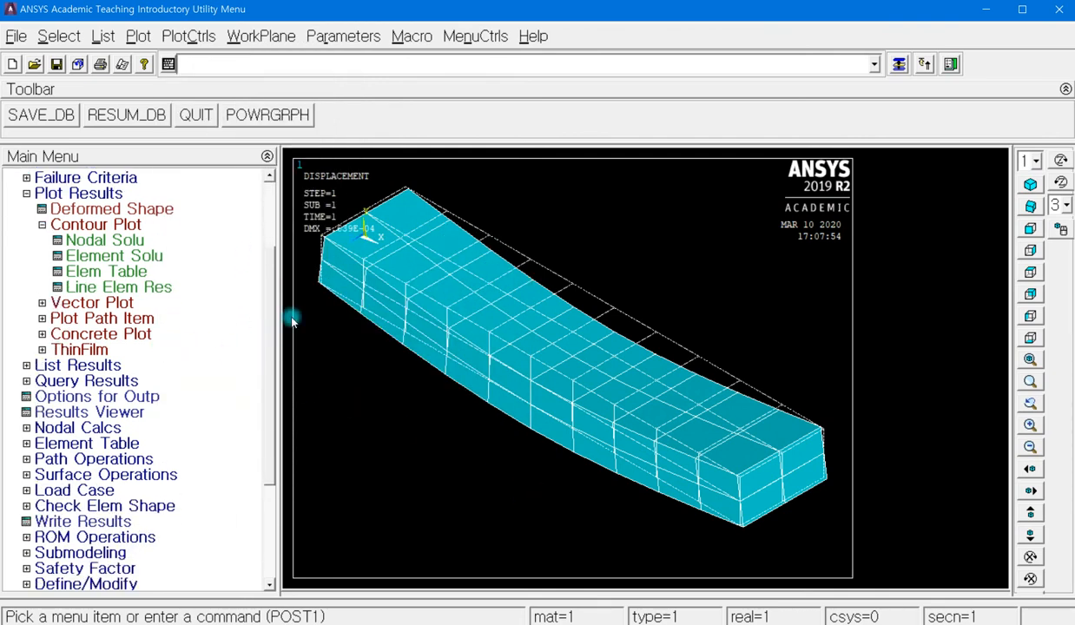
{"action": "scroll", "coordinate": [83, 306], "scroll_direction": "up", "scroll_amount": 3}
List the beam's reaction solution for all structural forces (All struc forc F) from the general postprocessor.
{"action": "left_click", "coordinate": [83, 306]}
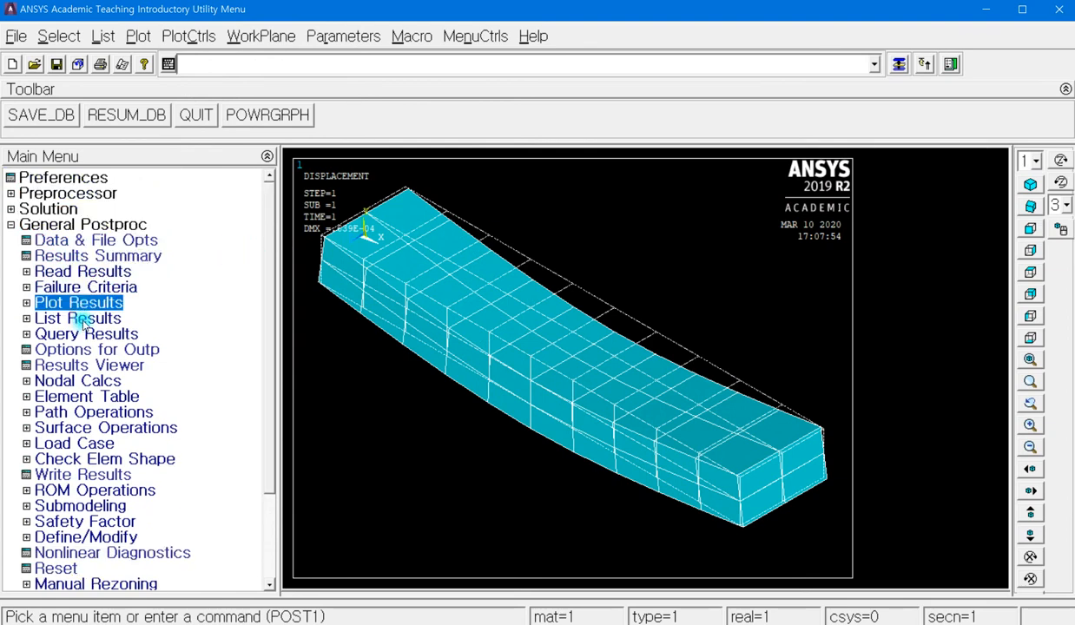
{"action": "left_click", "coordinate": [83, 319]}
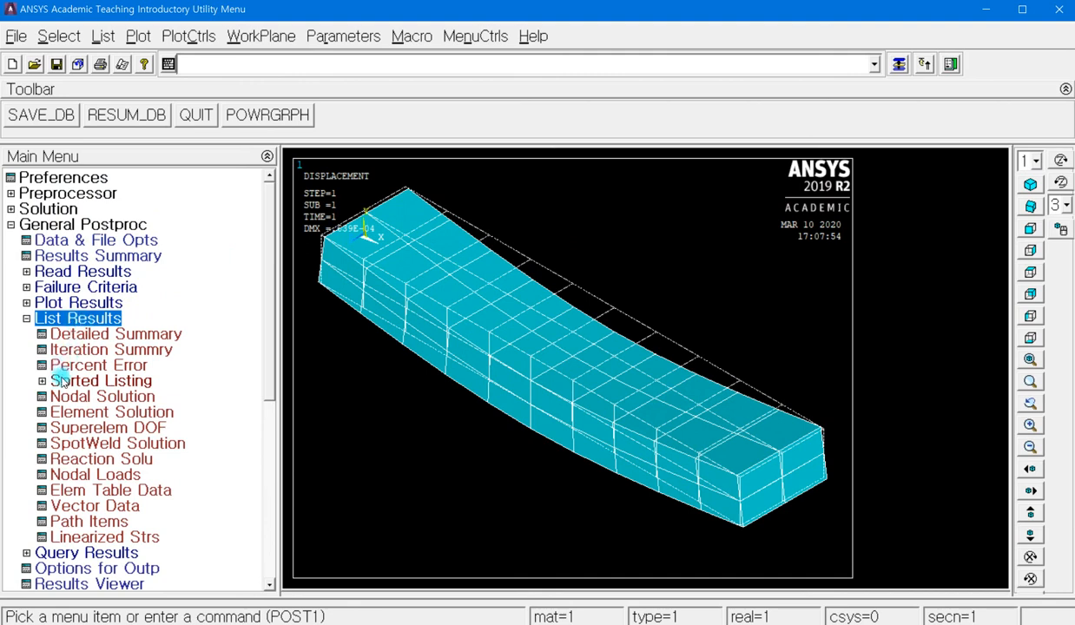
{"action": "left_click", "coordinate": [86, 457]}
{"action": "left_click_drag", "start_coordinate": [525, 224], "coordinate": [270, 89]}
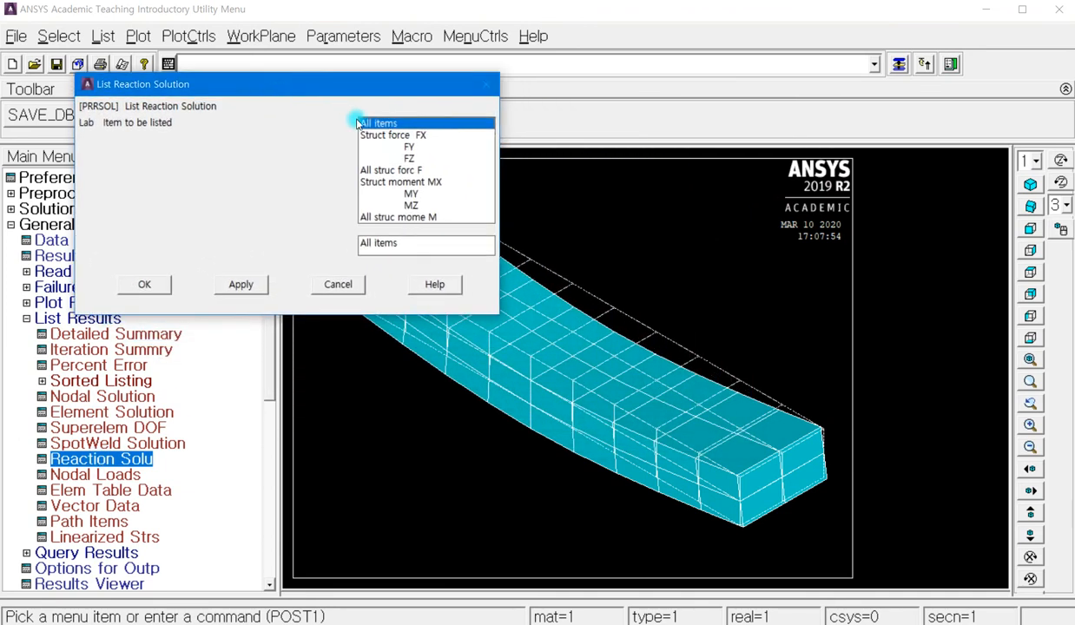
{"action": "left_click", "coordinate": [409, 172]}
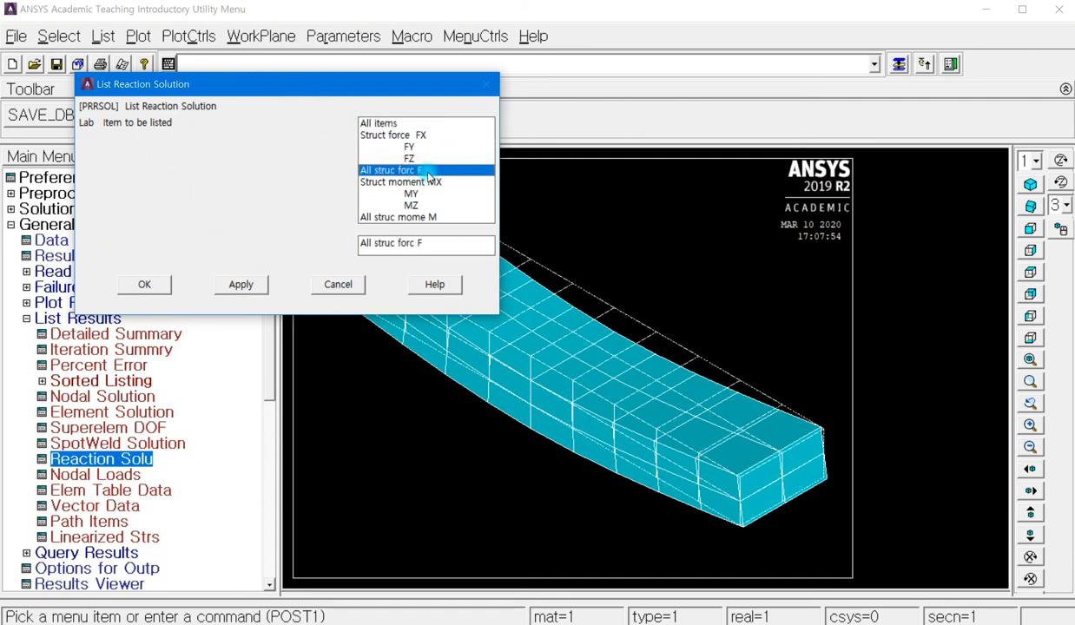
{"action": "left_click", "coordinate": [233, 284]}
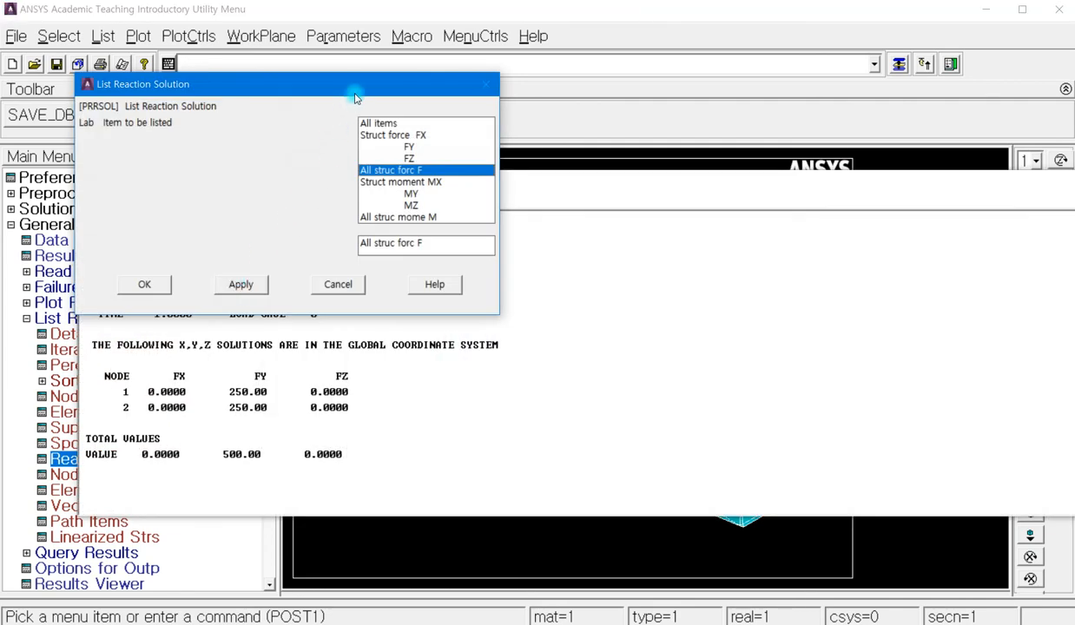
Examine the reaction forces at each supported node and their total values in the listing, and close it.
{"action": "left_click_drag", "start_coordinate": [354, 90], "coordinate": [846, 69]}
{"action": "left_click", "coordinate": [412, 181]}
{"action": "left_click_drag", "start_coordinate": [412, 185], "coordinate": [378, 170]}
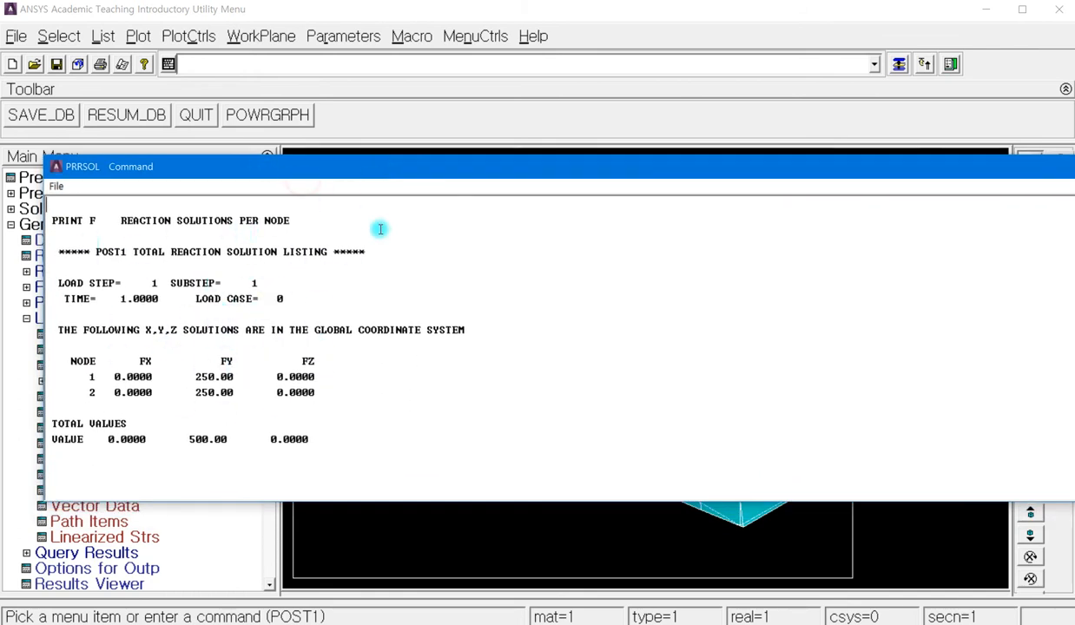
{"action": "left_click_drag", "start_coordinate": [380, 169], "coordinate": [493, 177]}
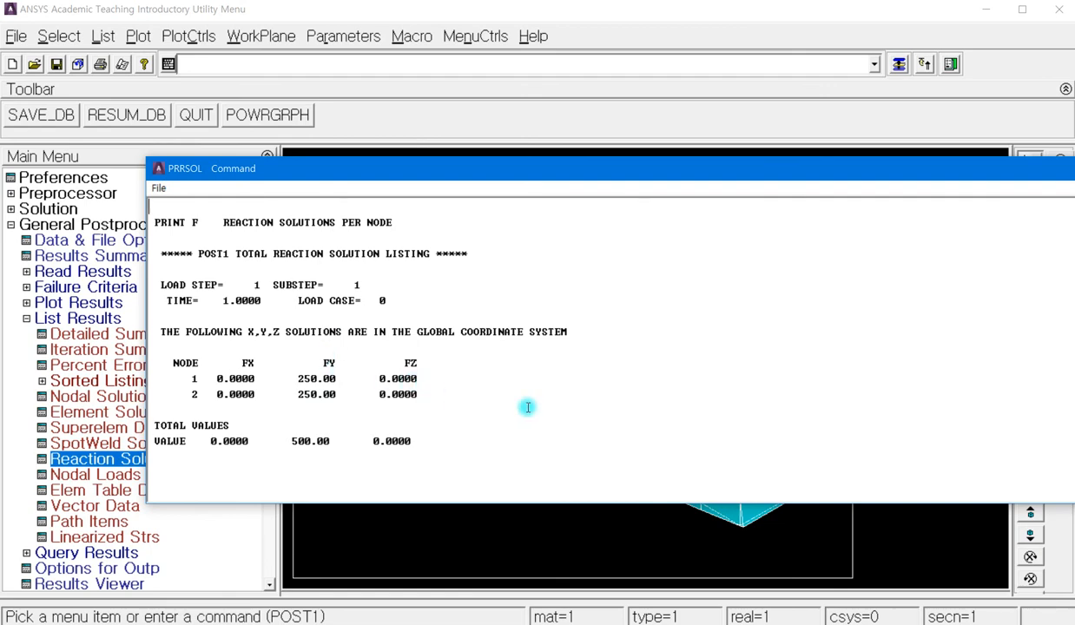
{"action": "left_click_drag", "start_coordinate": [612, 174], "coordinate": [555, 175]}
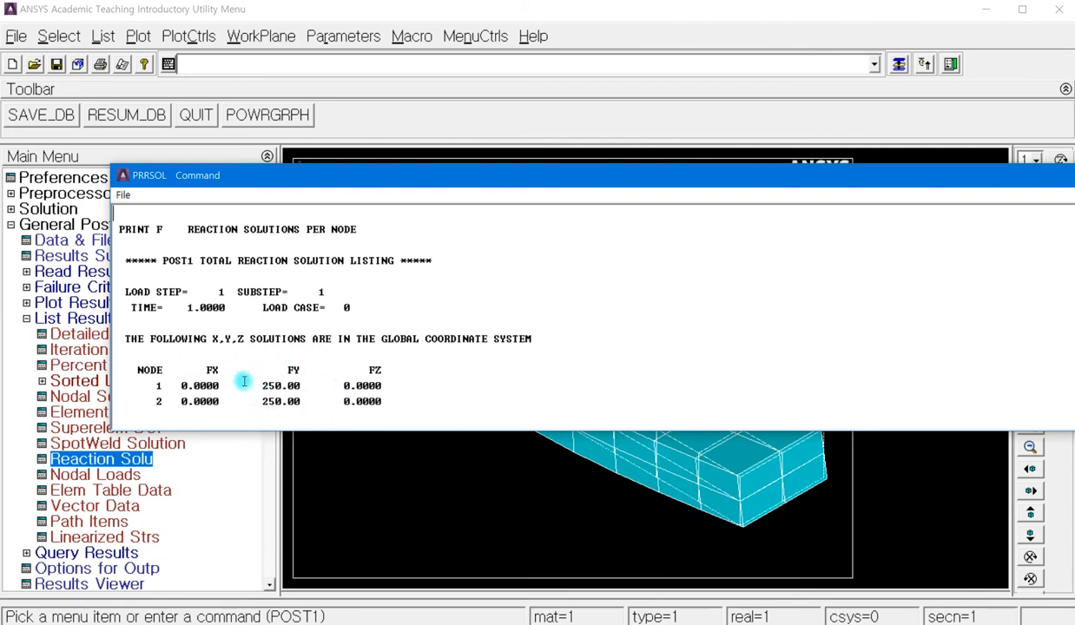
{"action": "left_click_drag", "start_coordinate": [371, 190], "coordinate": [309, 230]}
{"action": "left_click", "coordinate": [856, 231]}
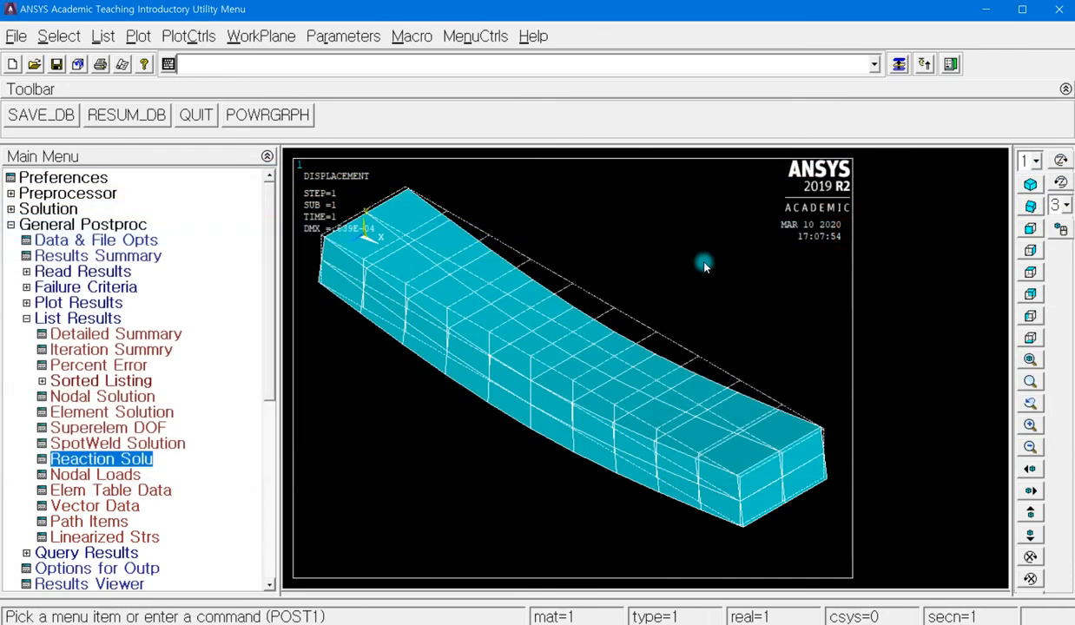
{"action": "left_click_drag", "start_coordinate": [264, 247], "coordinate": [278, 363]}
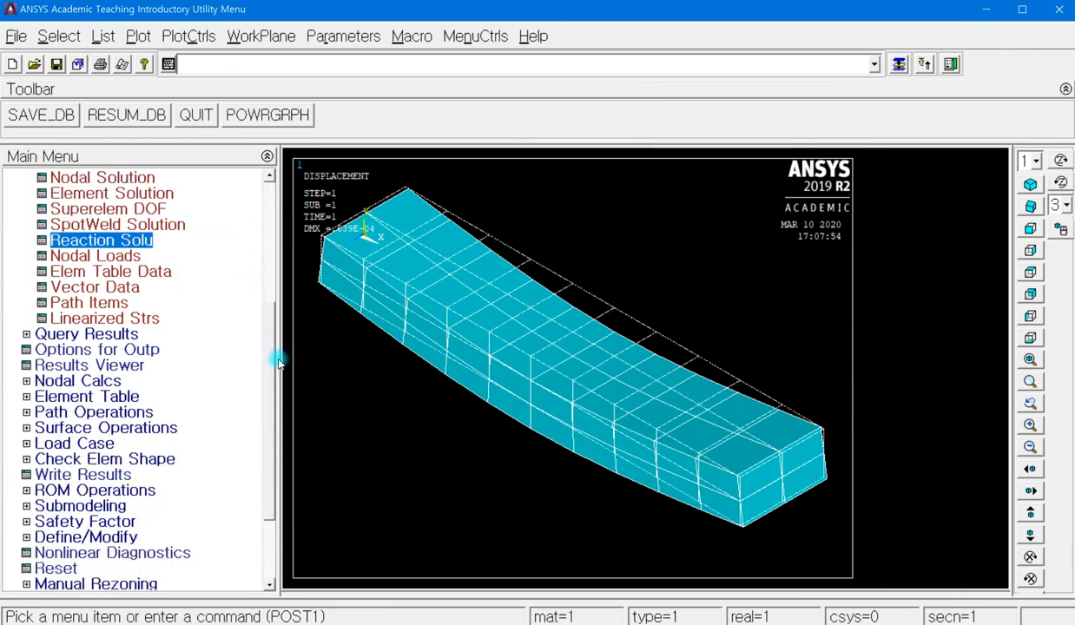